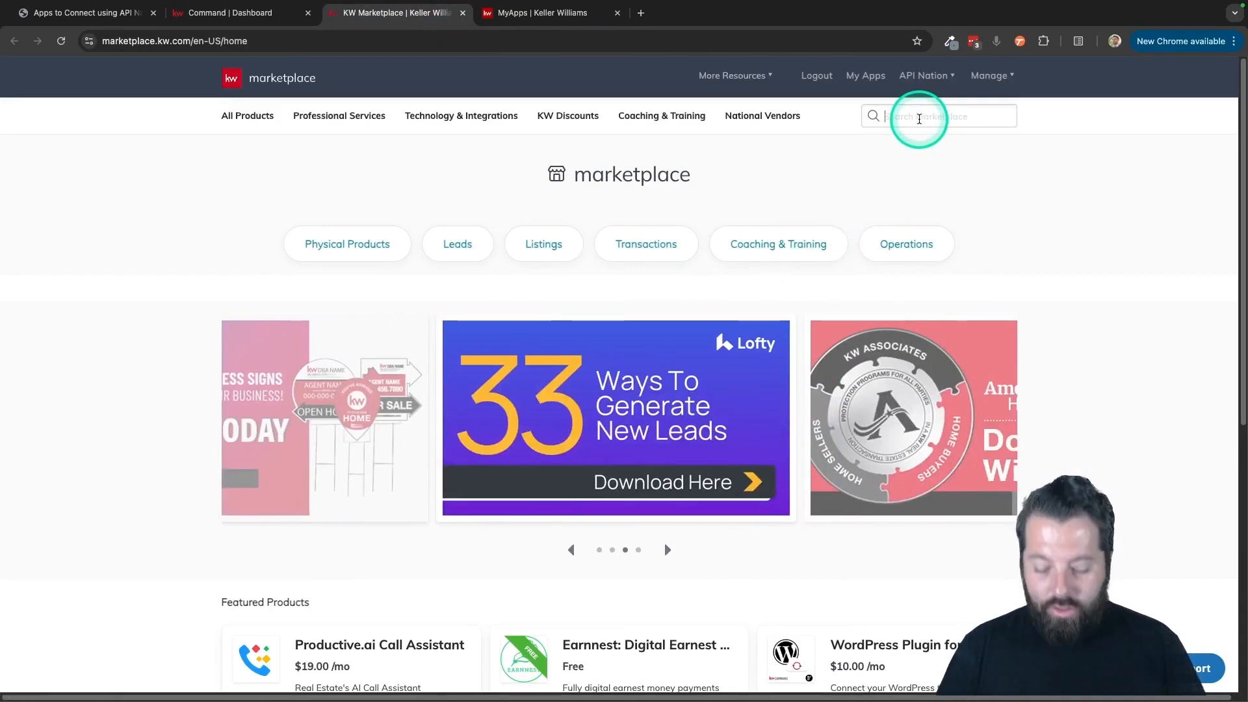
Search the KW Marketplace for mailchimp and open the Mailchimp and KW Command Sync product.
{"action": "key", "text": "Return"}
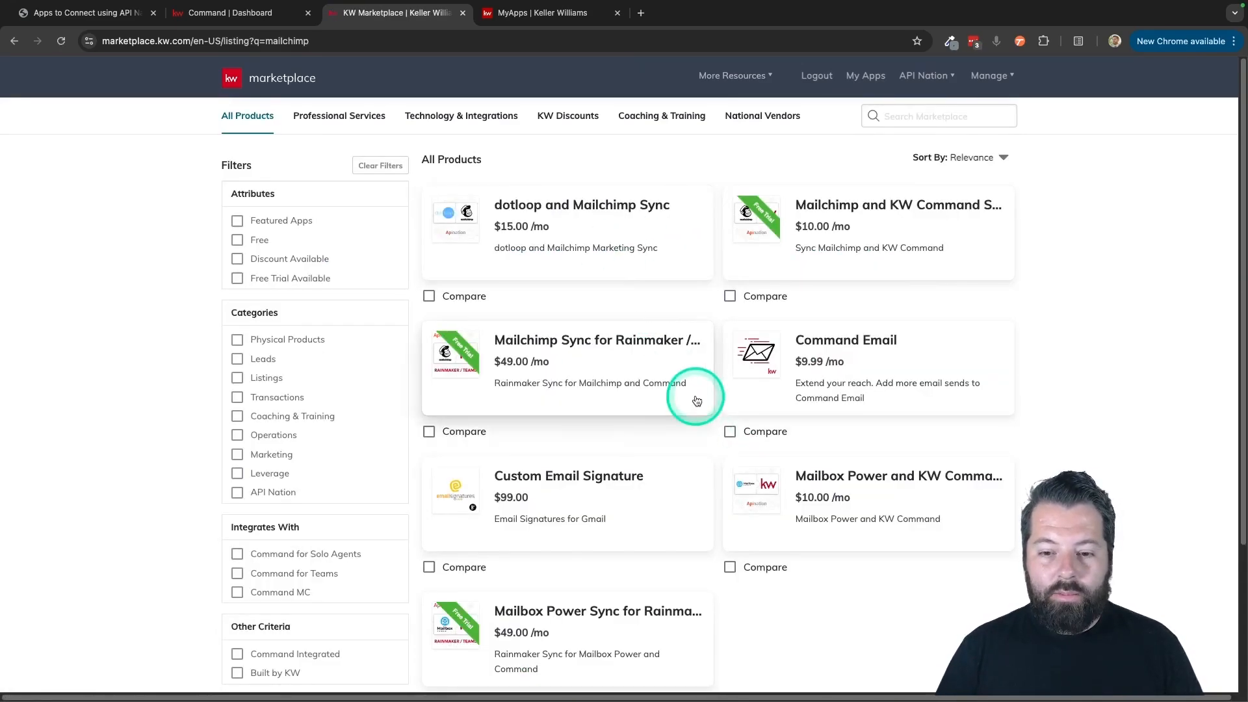
{"action": "scroll", "coordinate": [695, 399], "scroll_direction": "down", "scroll_amount": 3}
{"action": "scroll", "coordinate": [695, 399], "scroll_direction": "up", "scroll_amount": 3}
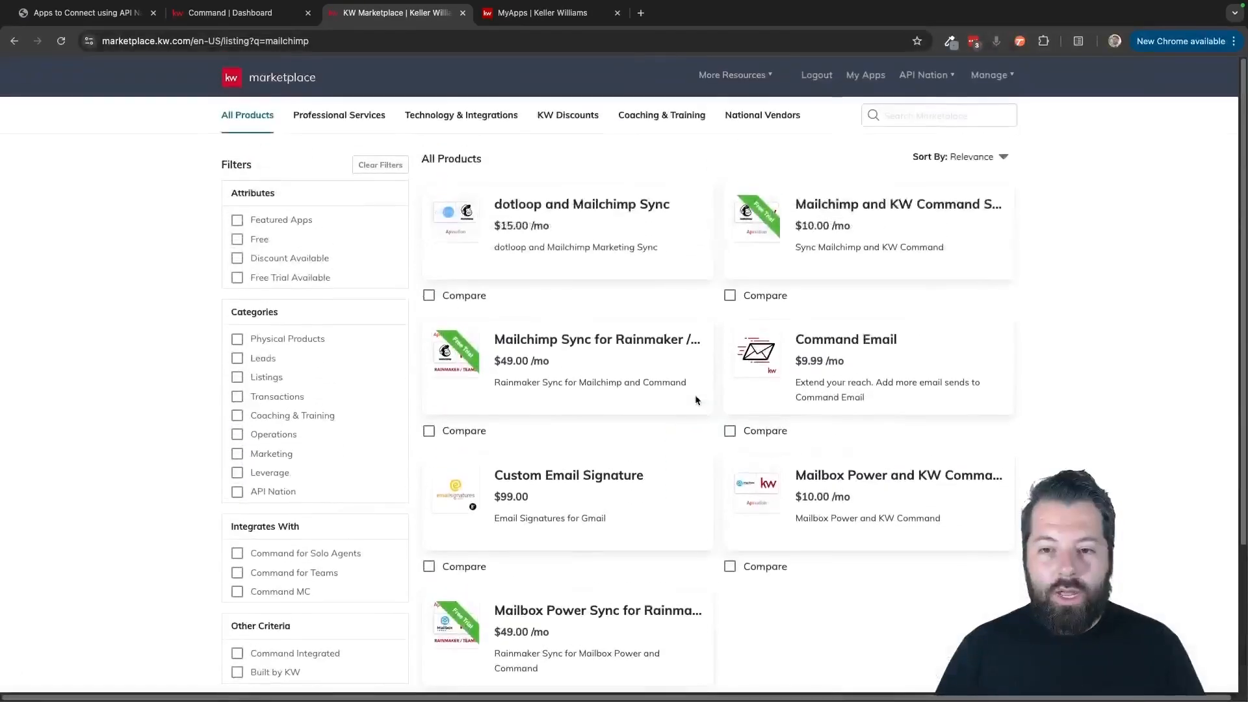
{"action": "mouse_move", "coordinate": [866, 241]}
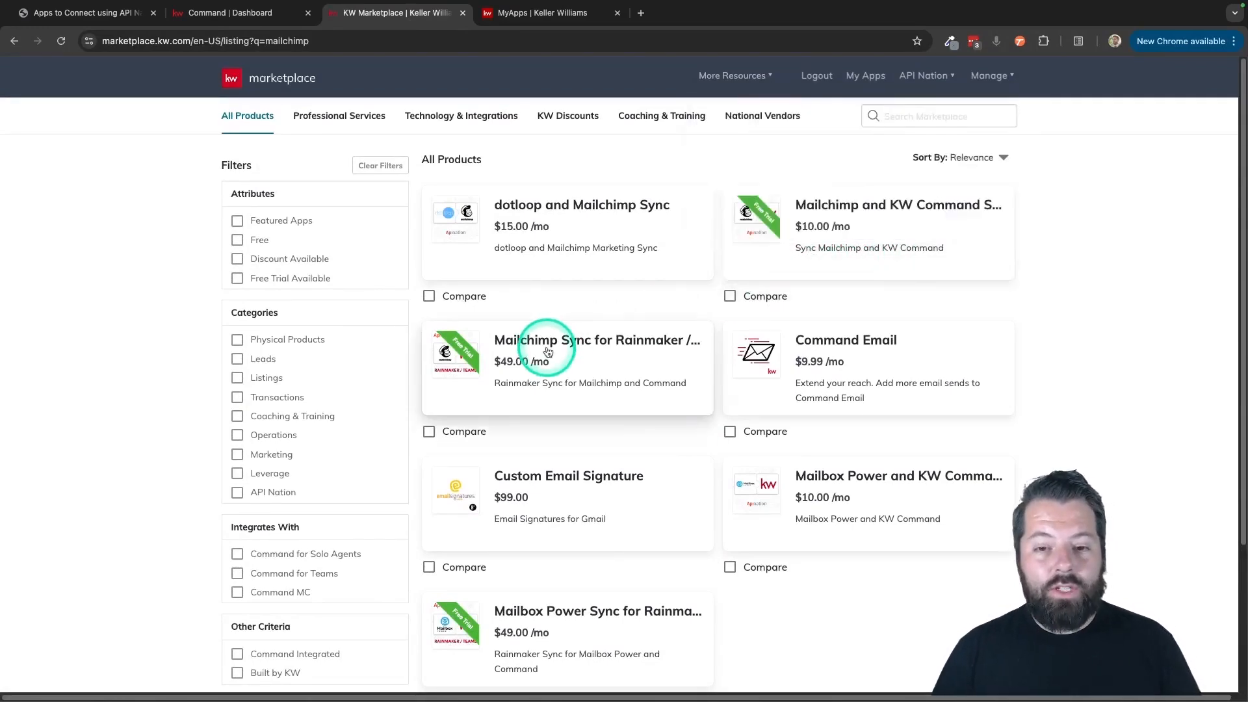
{"action": "mouse_move", "coordinate": [548, 351]}
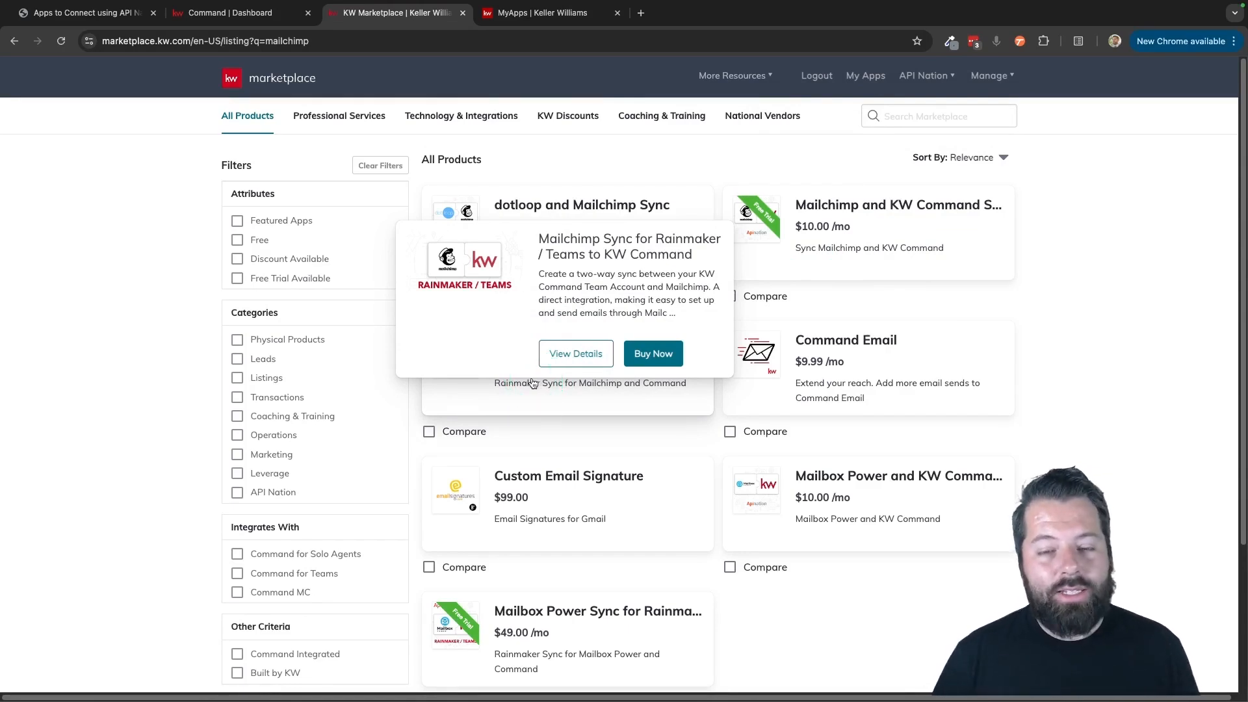
{"action": "mouse_move", "coordinate": [905, 285]}
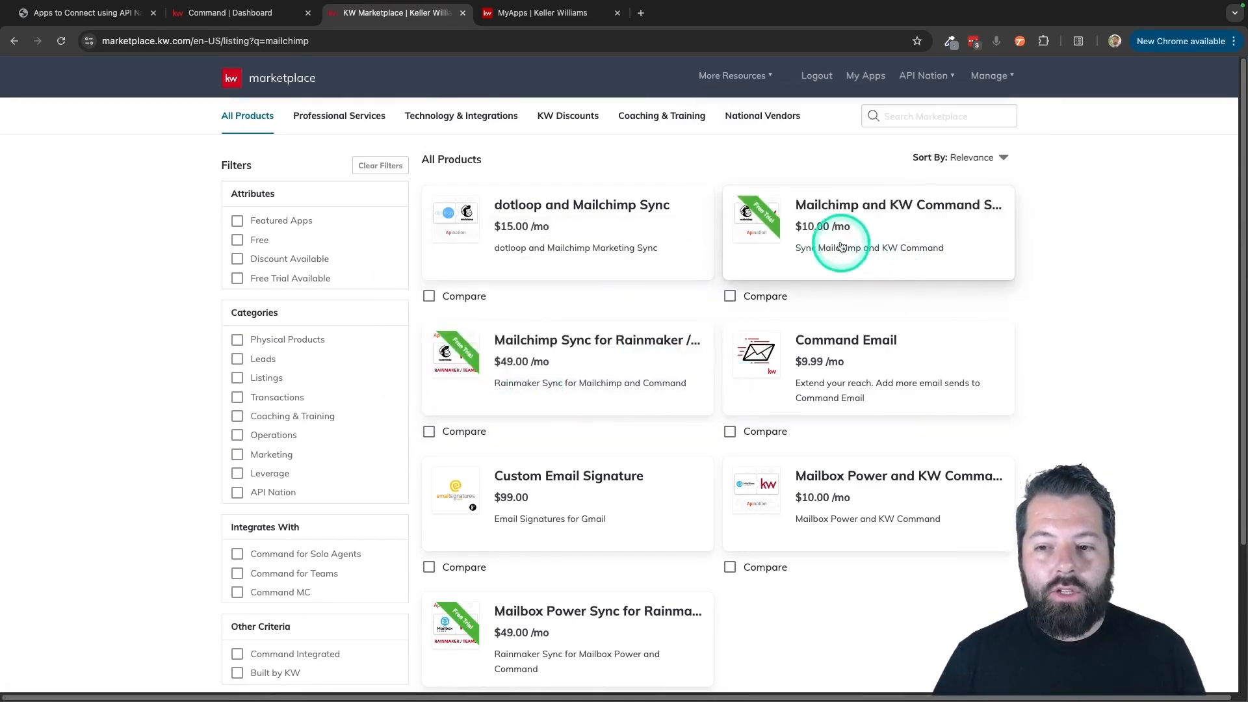
{"action": "left_click", "coordinate": [873, 219]}
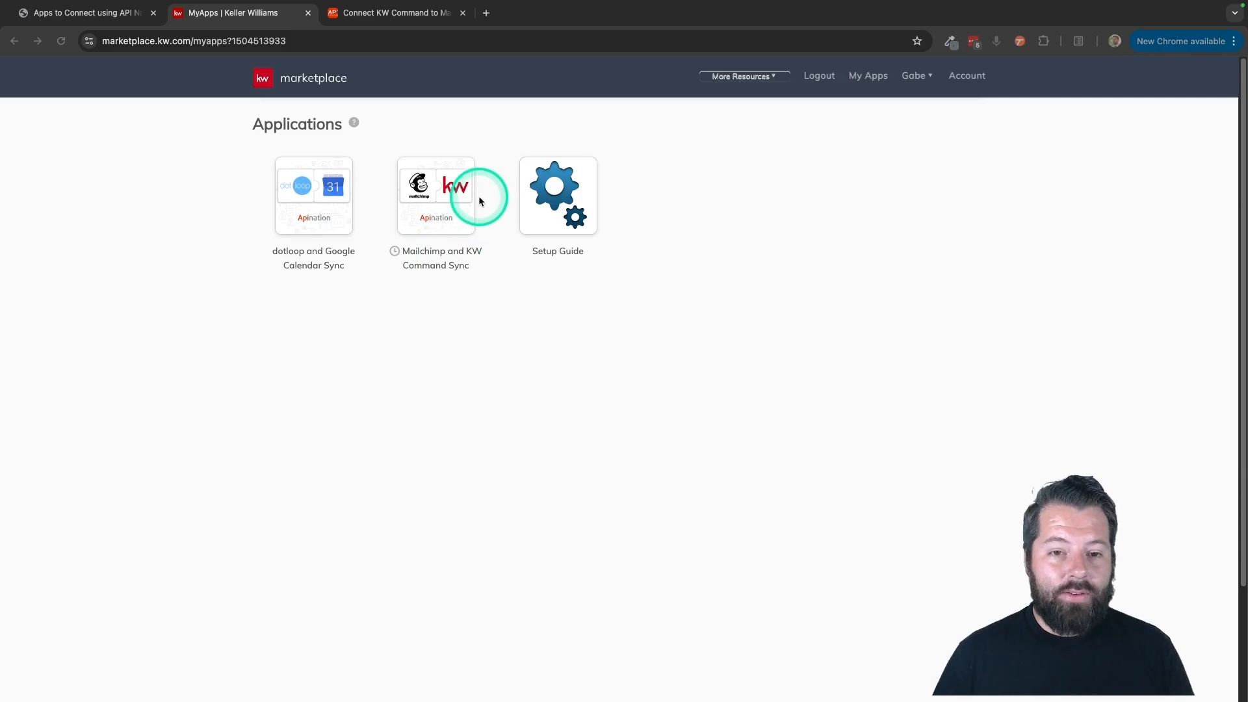
Switch to Apination and start setup of all three KW Command and Mailchimp syncs, using the personal KW Command account.
{"action": "left_click", "coordinate": [410, 16]}
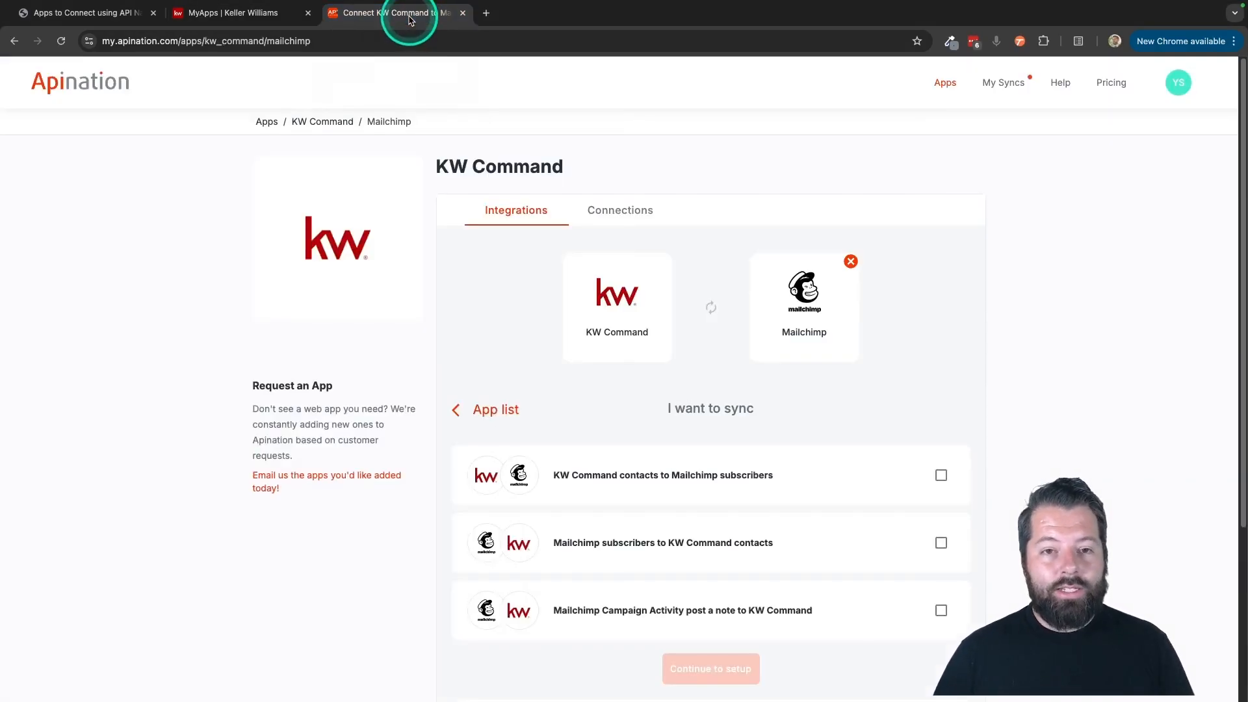
{"action": "scroll", "coordinate": [677, 502], "scroll_direction": "down", "scroll_amount": 3}
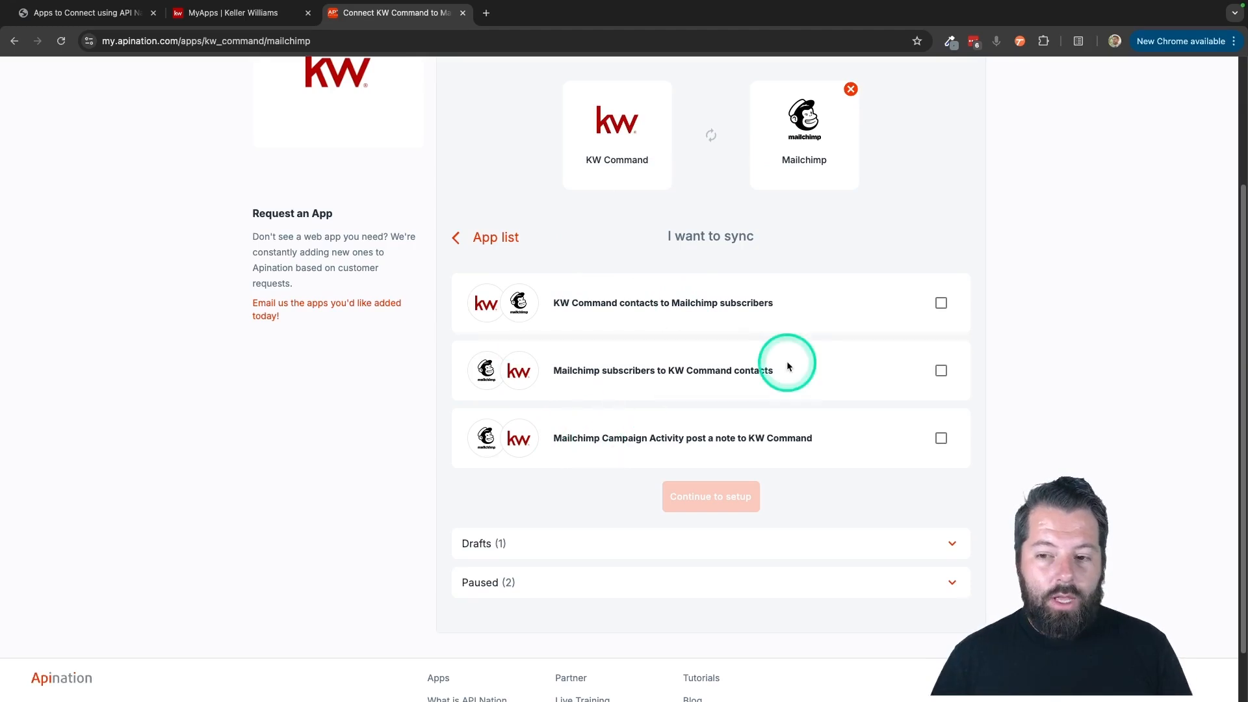
{"action": "left_click", "coordinate": [943, 306]}
{"action": "left_click", "coordinate": [941, 369]}
{"action": "left_click", "coordinate": [942, 440]}
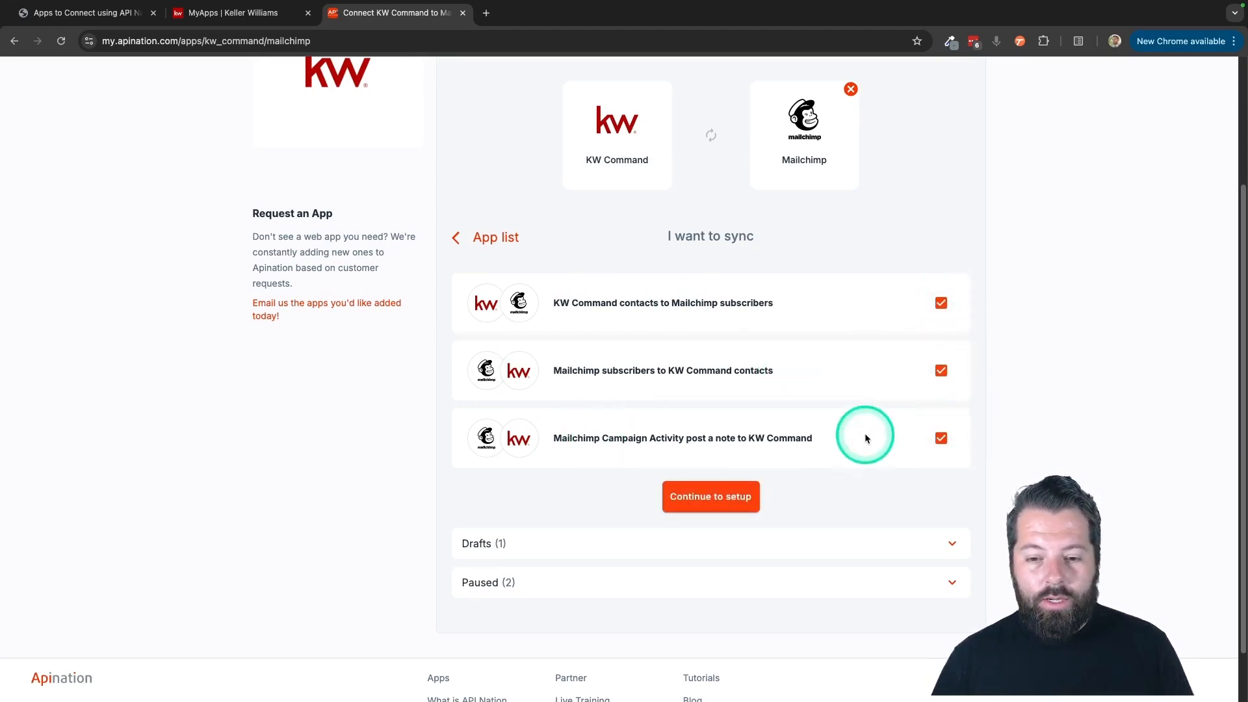
{"action": "left_click", "coordinate": [710, 496]}
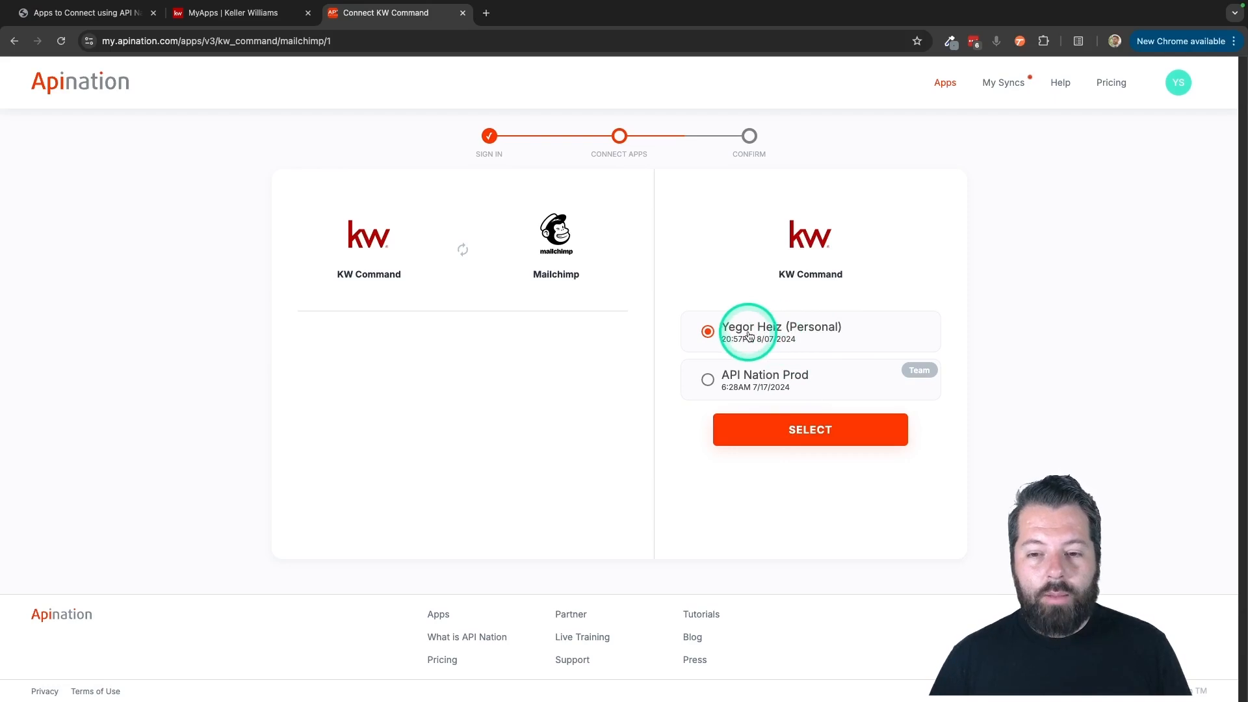
{"action": "left_click", "coordinate": [801, 432]}
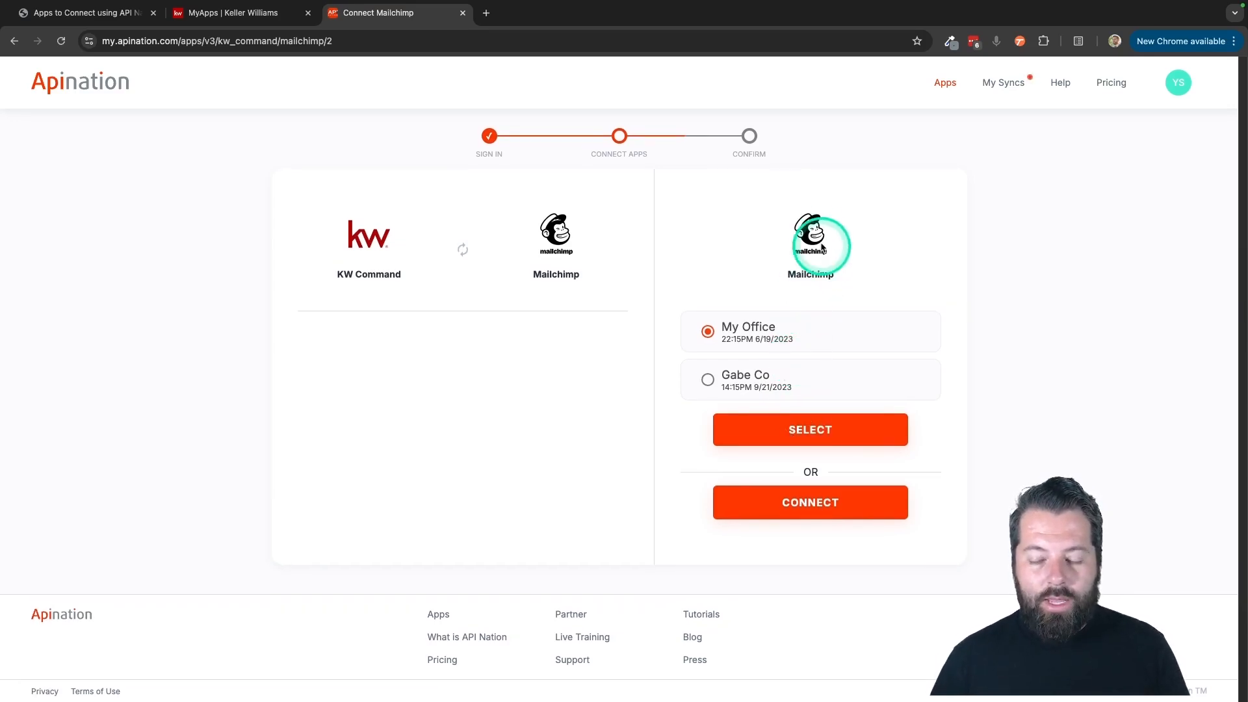
{"action": "left_click", "coordinate": [798, 508]}
{"action": "left_click", "coordinate": [494, 336]}
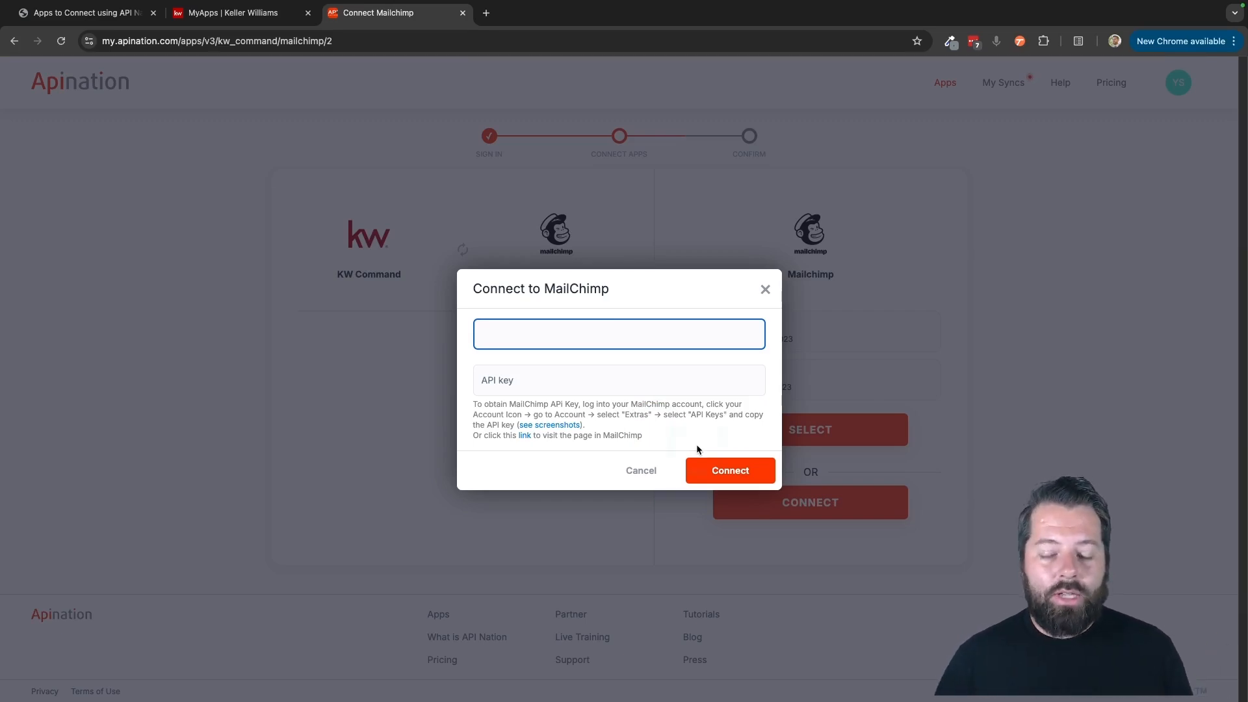
{"action": "left_click", "coordinate": [506, 379]}
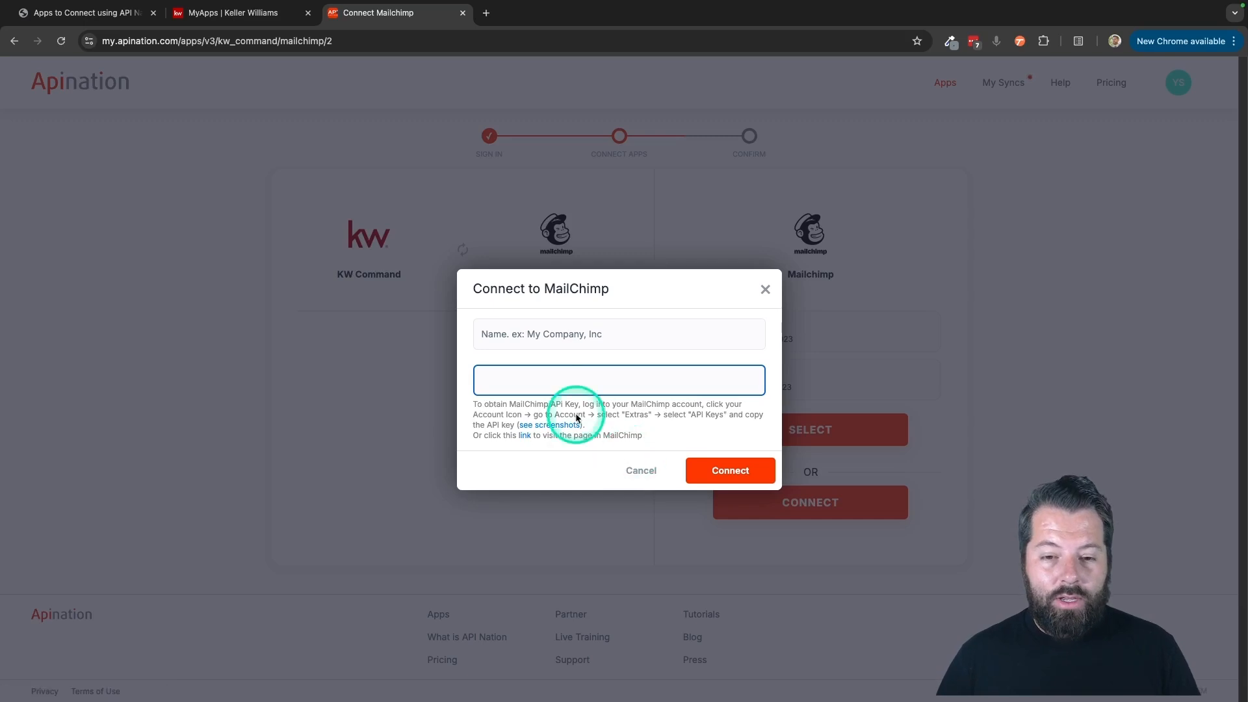
{"action": "left_click", "coordinate": [495, 382]}
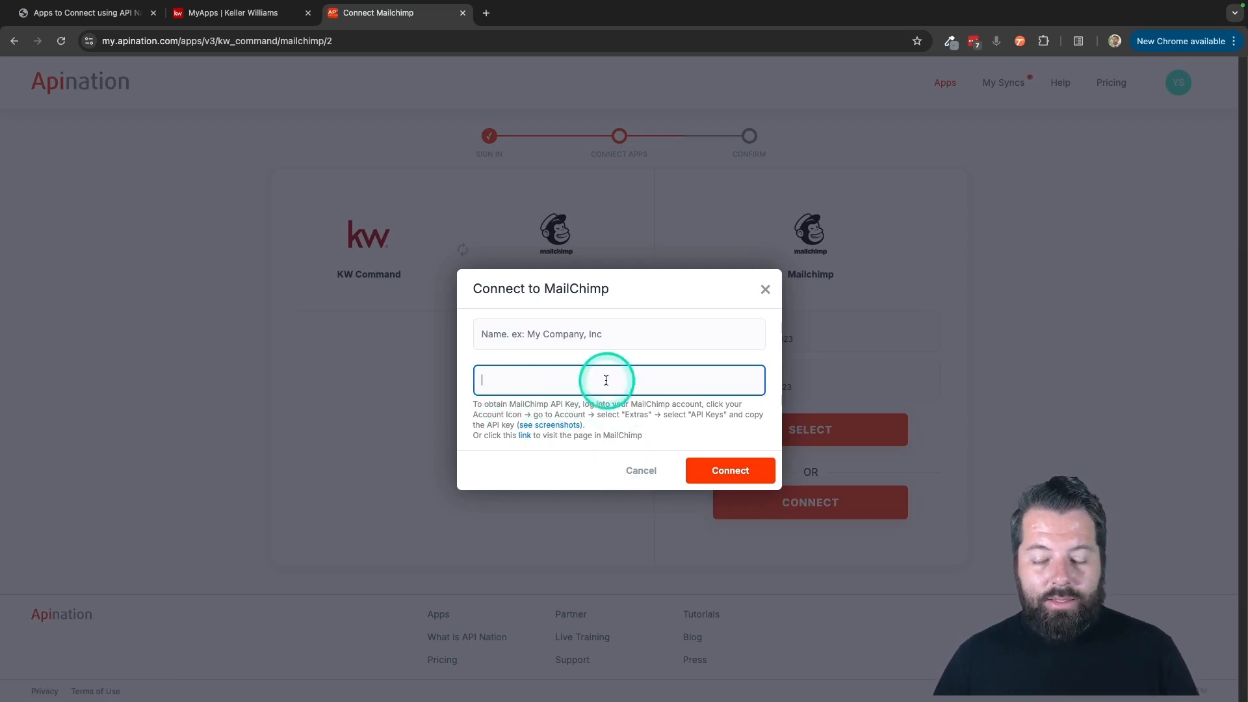
{"action": "left_click", "coordinate": [765, 289]}
Use the existing Gabe Co Mailchimp account and open the setup of the KW Command contacts to Mailchimp subscribers draft.
{"action": "left_click", "coordinate": [747, 377]}
{"action": "left_click", "coordinate": [769, 431]}
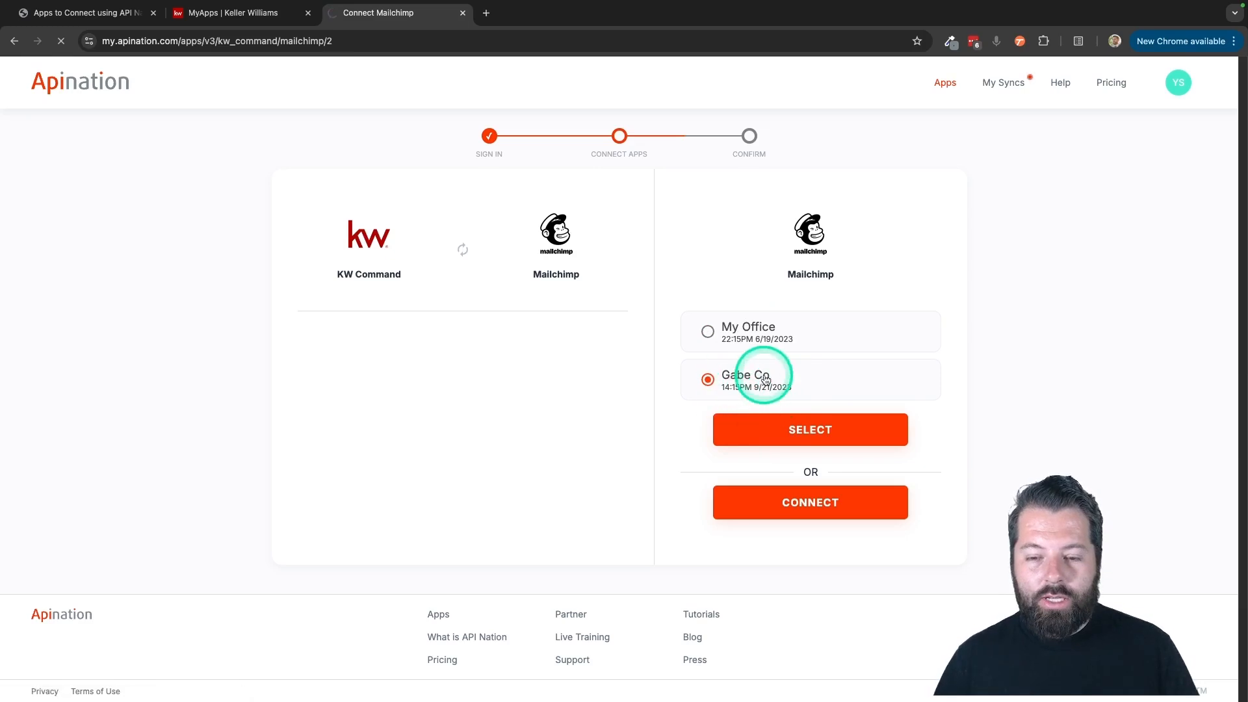
{"action": "left_click", "coordinate": [646, 331]}
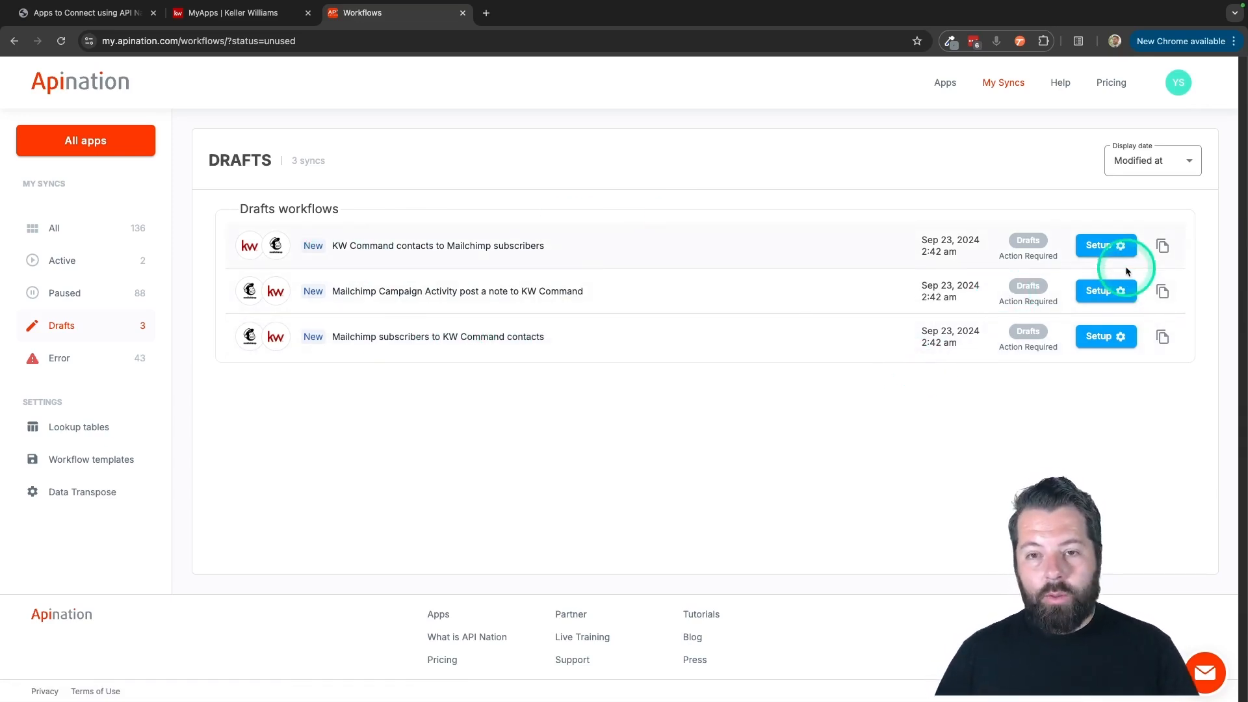
{"action": "left_click", "coordinate": [1092, 245]}
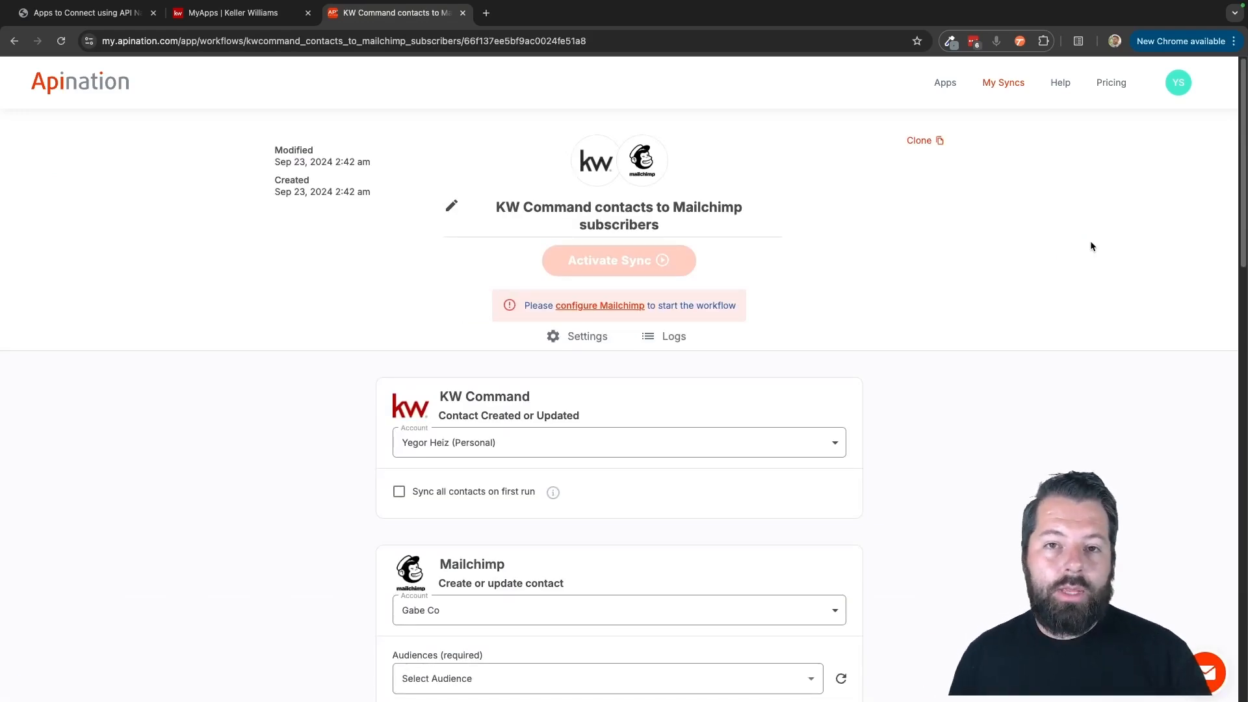
{"action": "scroll", "coordinate": [1091, 243], "scroll_direction": "down", "scroll_amount": 4}
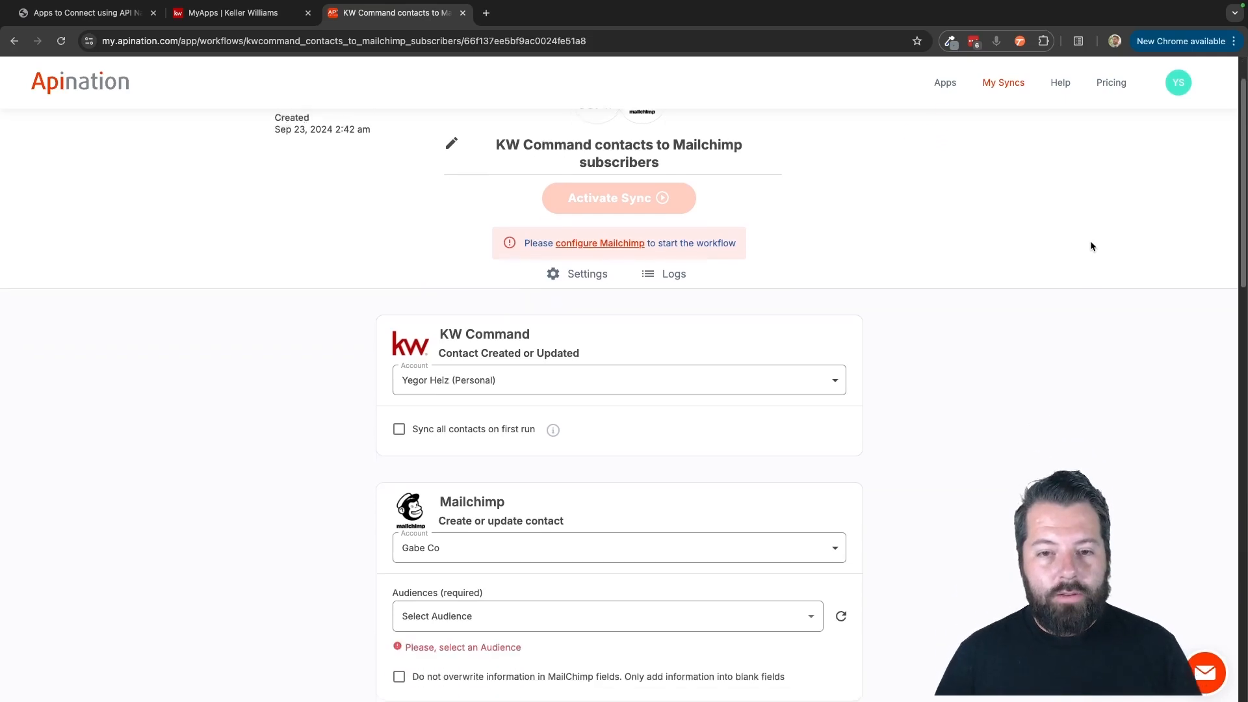
{"action": "scroll", "coordinate": [1090, 246], "scroll_direction": "down", "scroll_amount": 3}
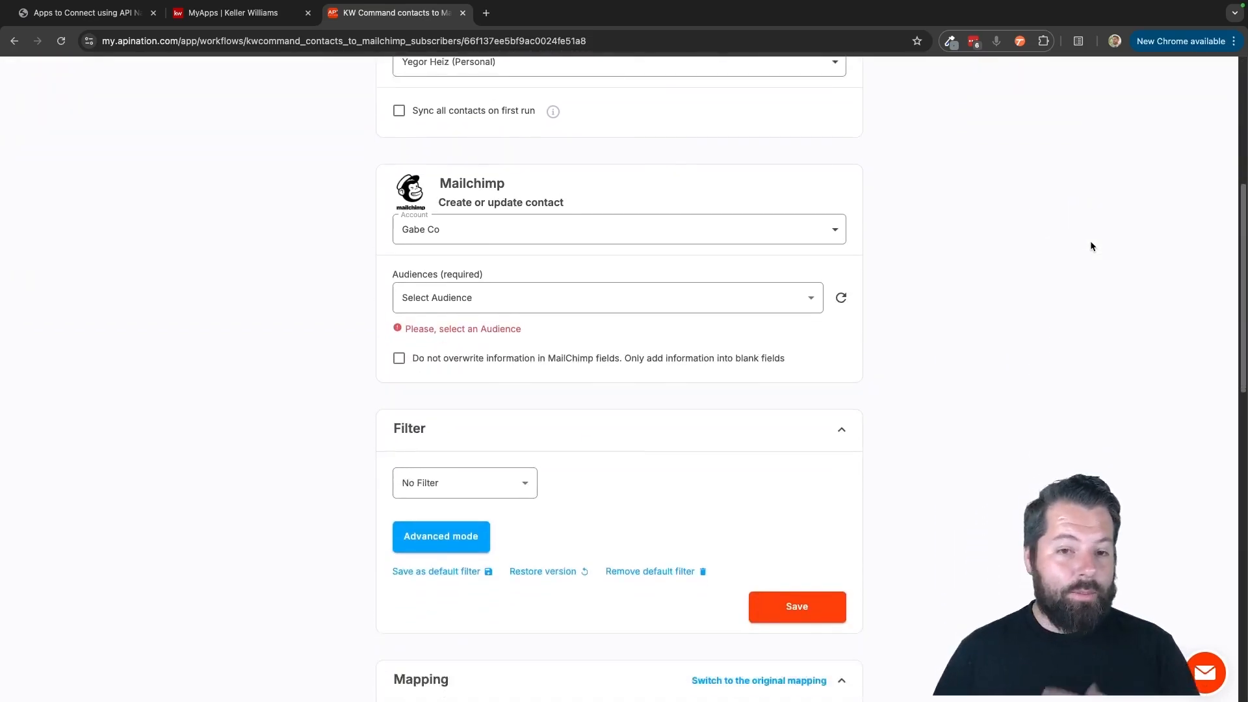
{"action": "scroll", "coordinate": [1090, 245], "scroll_direction": "up", "scroll_amount": 5}
{"action": "left_click", "coordinate": [615, 307]}
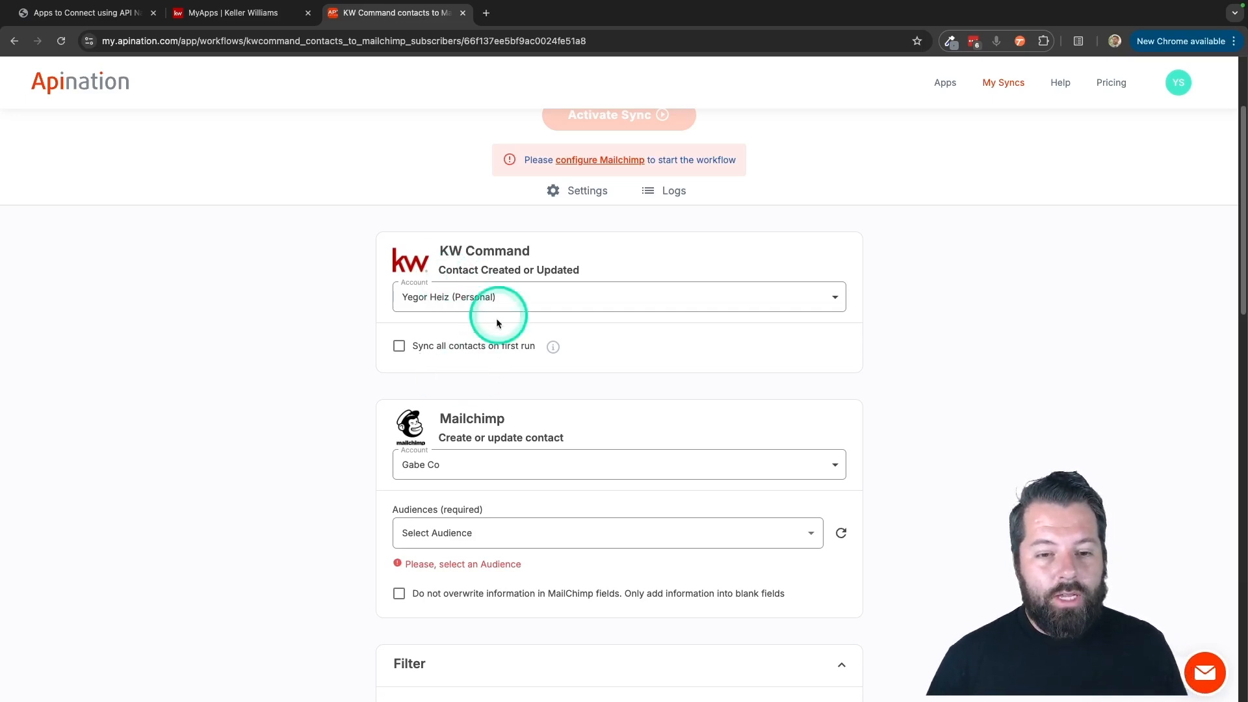
{"action": "left_click", "coordinate": [447, 351]}
{"action": "left_click", "coordinate": [447, 351]}
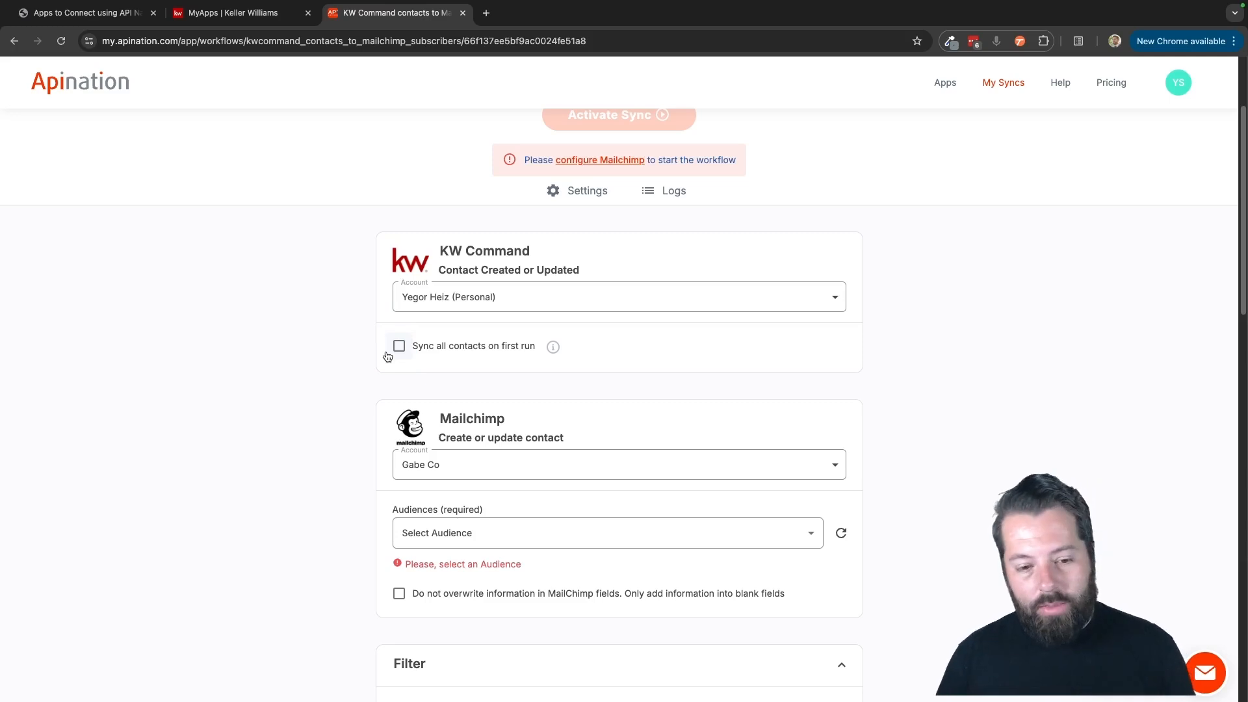
Set the Mailchimp audience of the sync to Real Estate Clients.
{"action": "scroll", "coordinate": [388, 356], "scroll_direction": "down", "scroll_amount": 2}
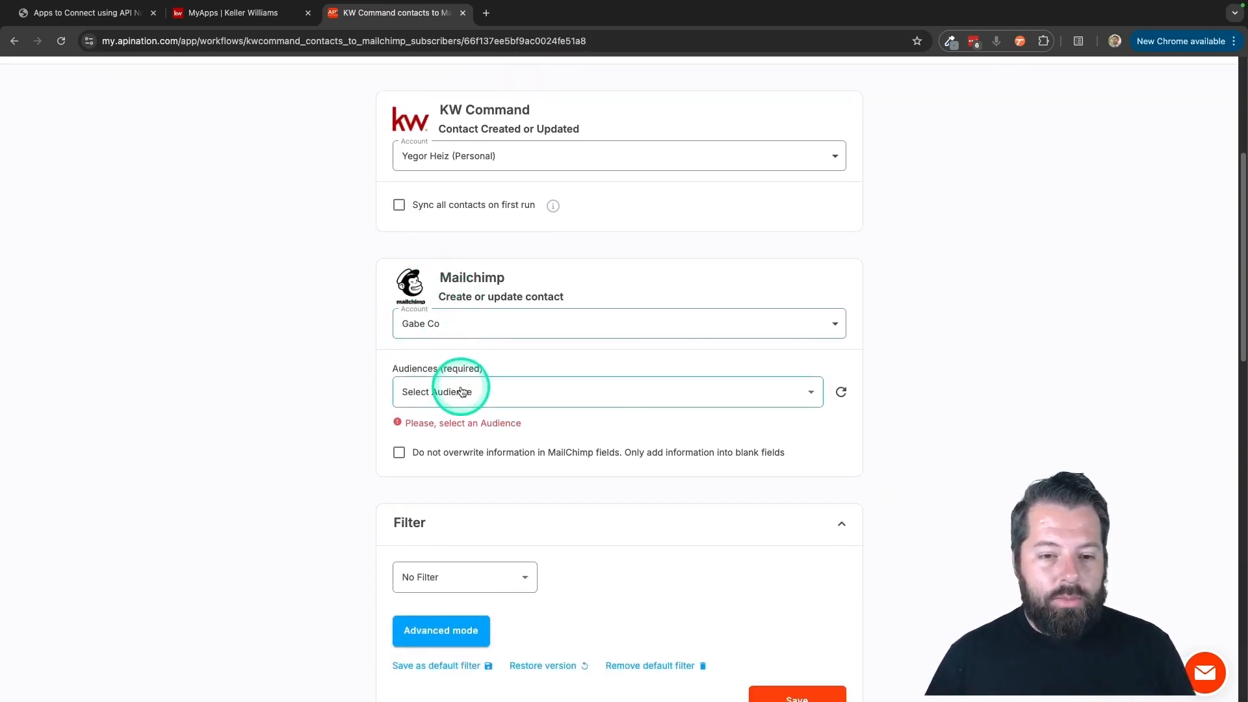
{"action": "left_click", "coordinate": [453, 392]}
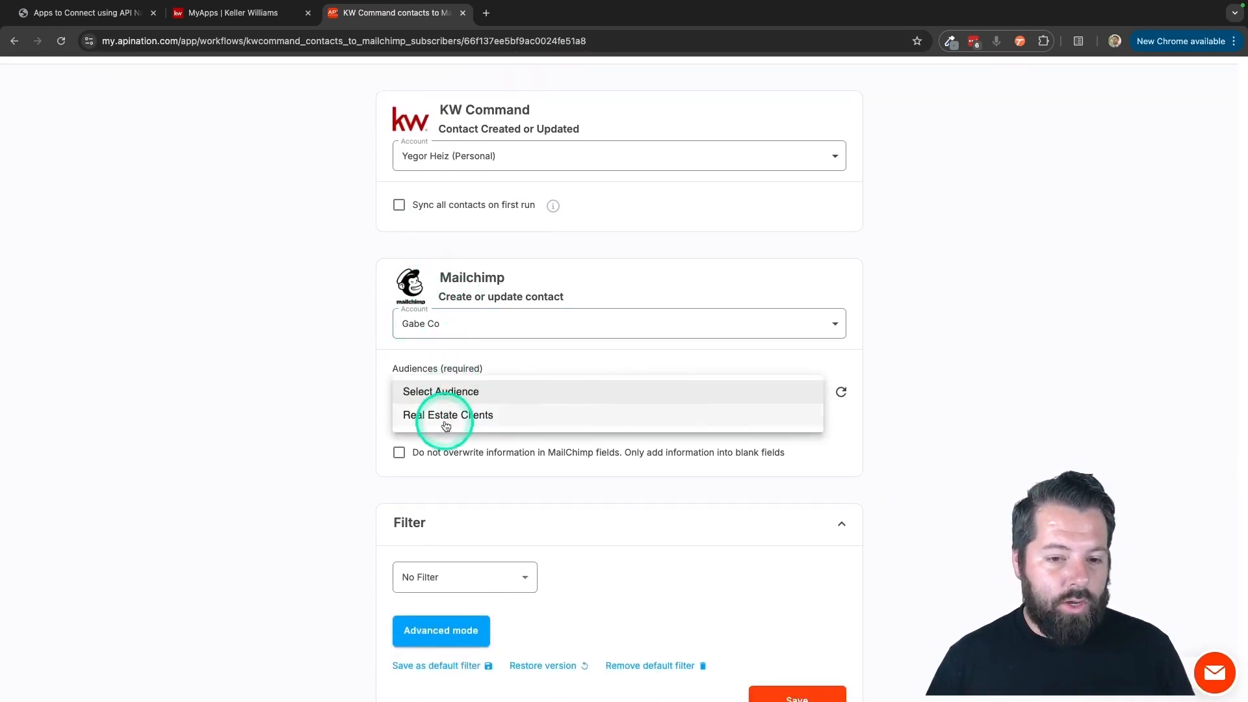
{"action": "left_click", "coordinate": [446, 416]}
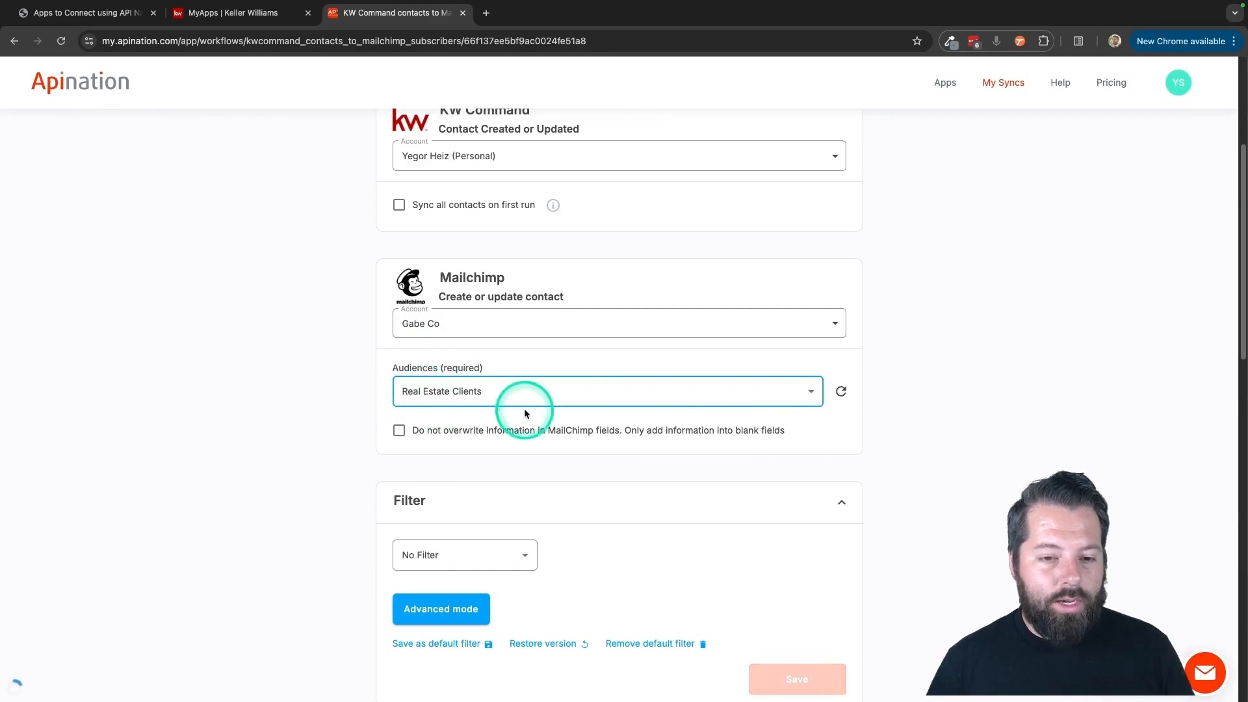
{"action": "scroll", "coordinate": [554, 452], "scroll_direction": "down", "scroll_amount": 1}
{"action": "scroll", "coordinate": [553, 455], "scroll_direction": "down", "scroll_amount": 5}
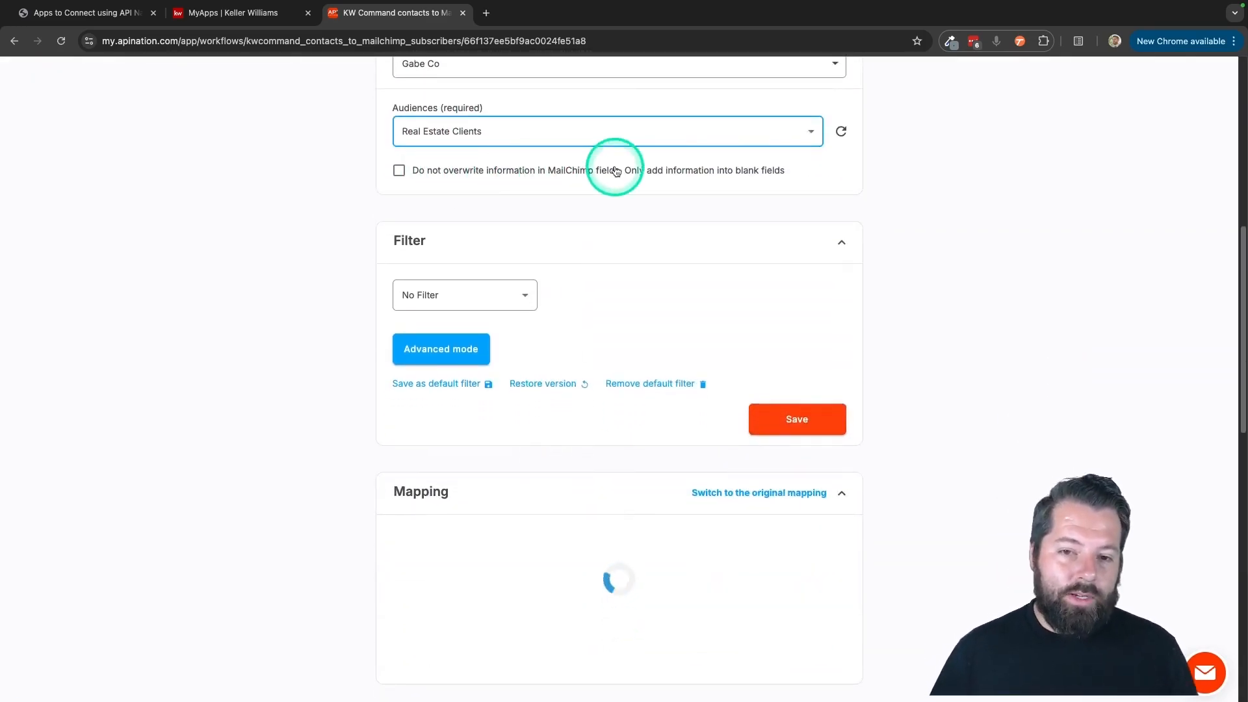
{"action": "left_click", "coordinate": [447, 179]}
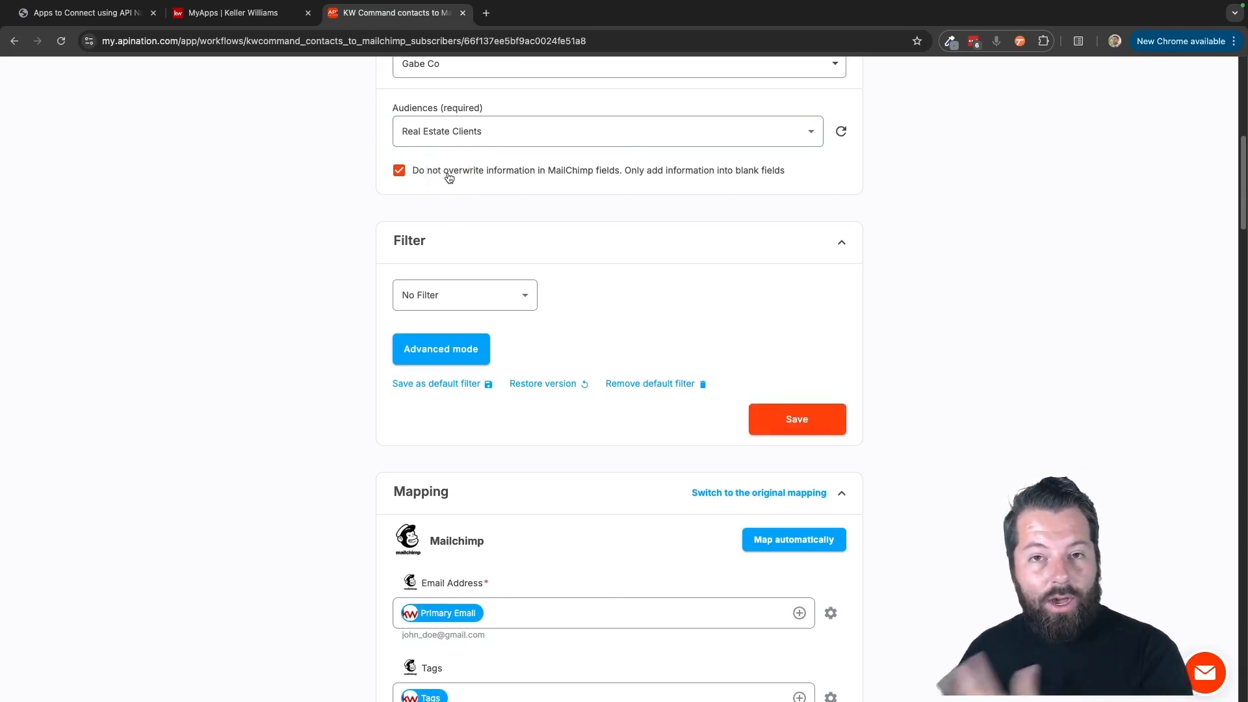
{"action": "left_click", "coordinate": [432, 172]}
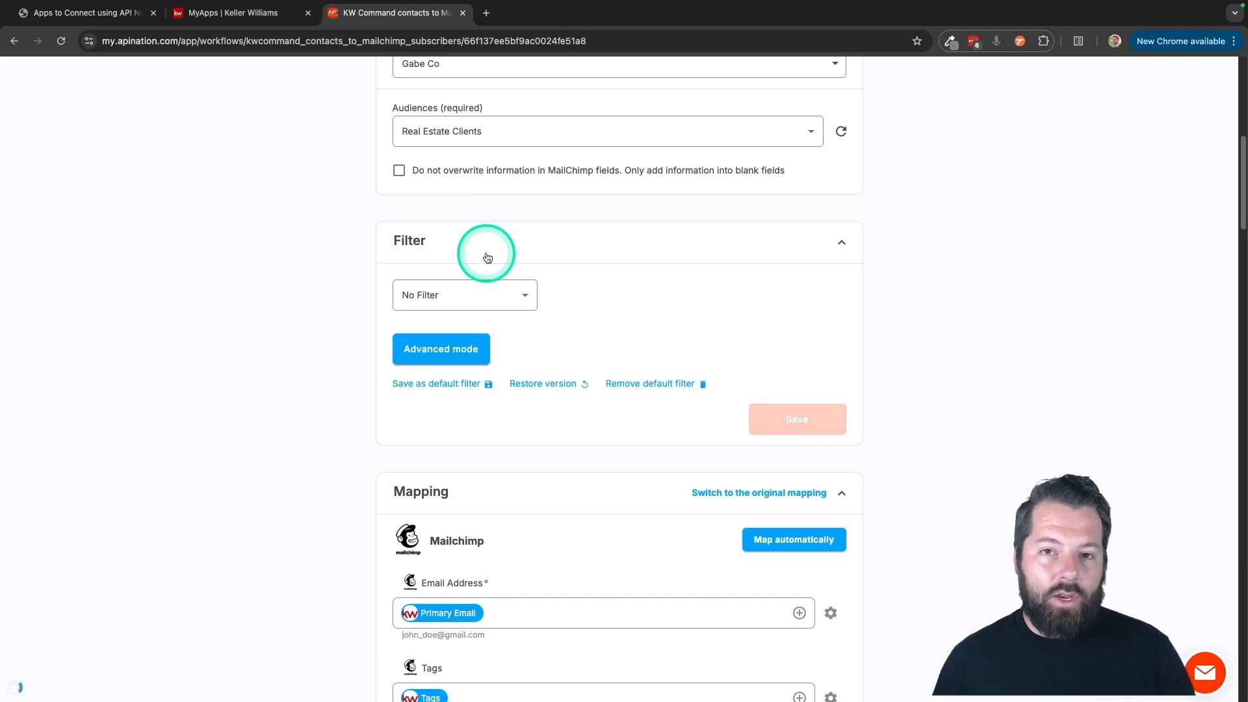
{"action": "left_click", "coordinate": [589, 295]}
Add a sync filter condition requiring that Tags contains mailchimp.
{"action": "scroll", "coordinate": [590, 299], "scroll_direction": "down", "scroll_amount": 1}
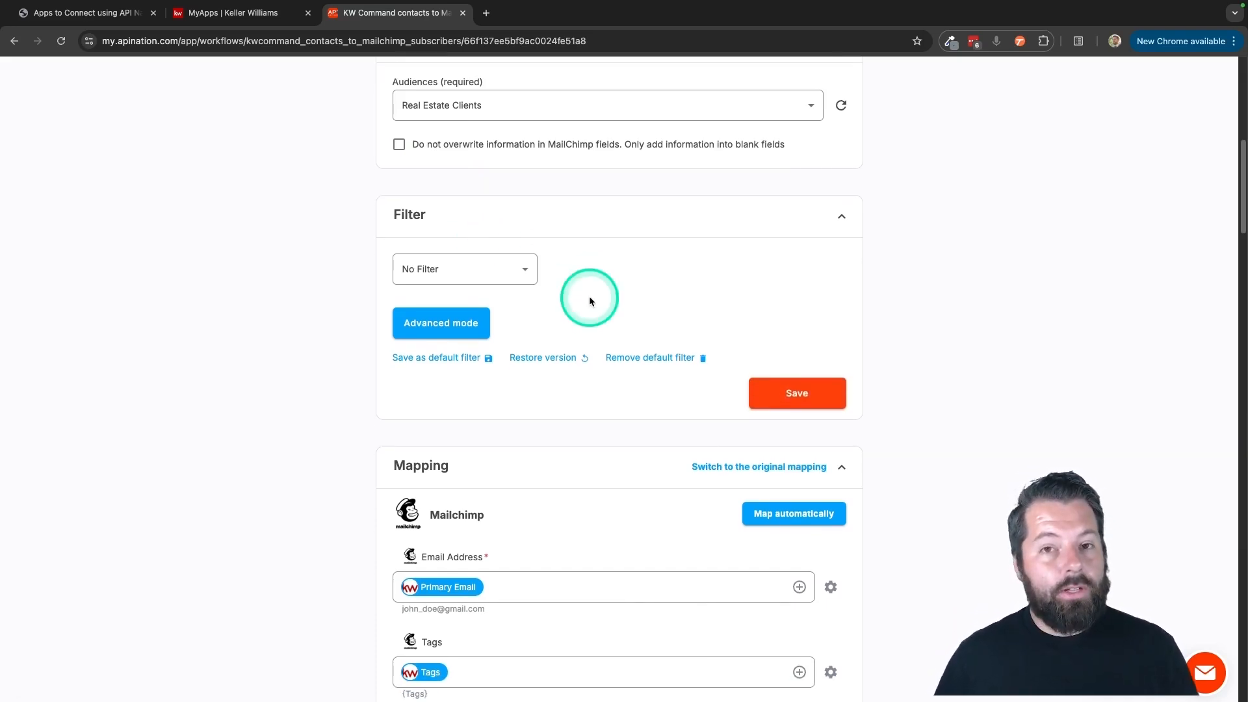
{"action": "scroll", "coordinate": [589, 295], "scroll_direction": "down", "scroll_amount": 3}
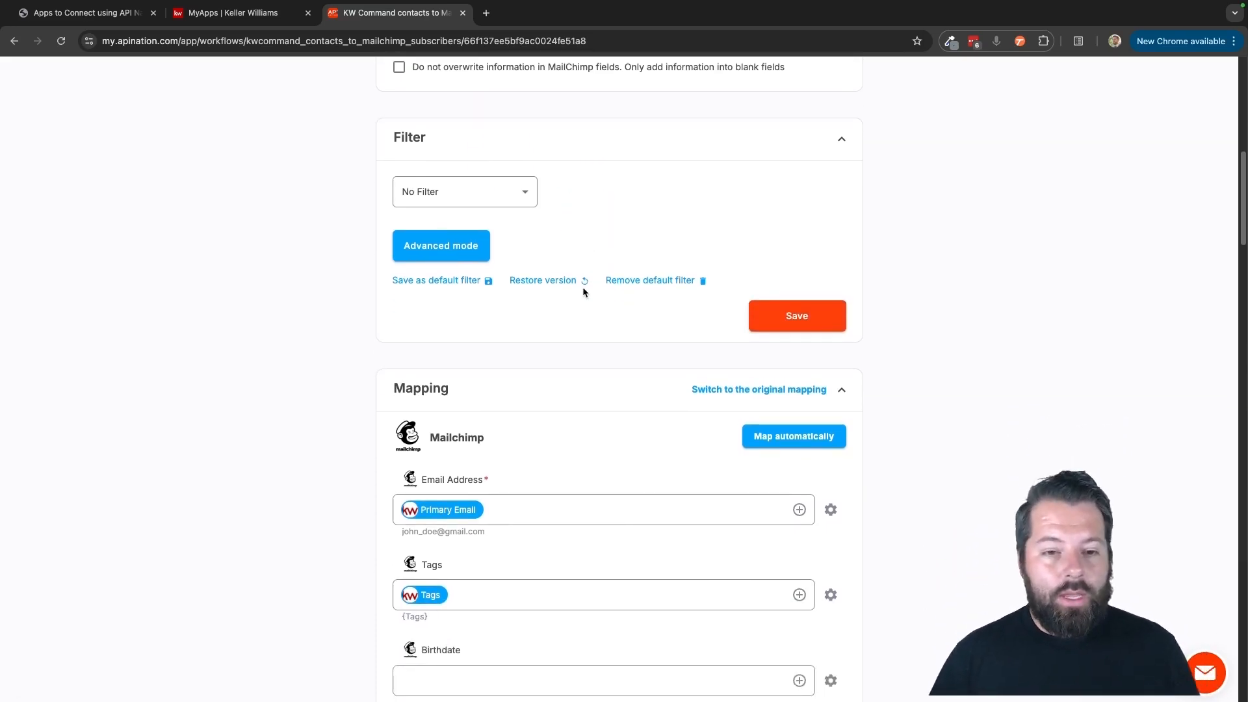
{"action": "left_click", "coordinate": [576, 325]}
{"action": "scroll", "coordinate": [576, 322], "scroll_direction": "down", "scroll_amount": 2}
{"action": "scroll", "coordinate": [521, 169], "scroll_direction": "up", "scroll_amount": 2}
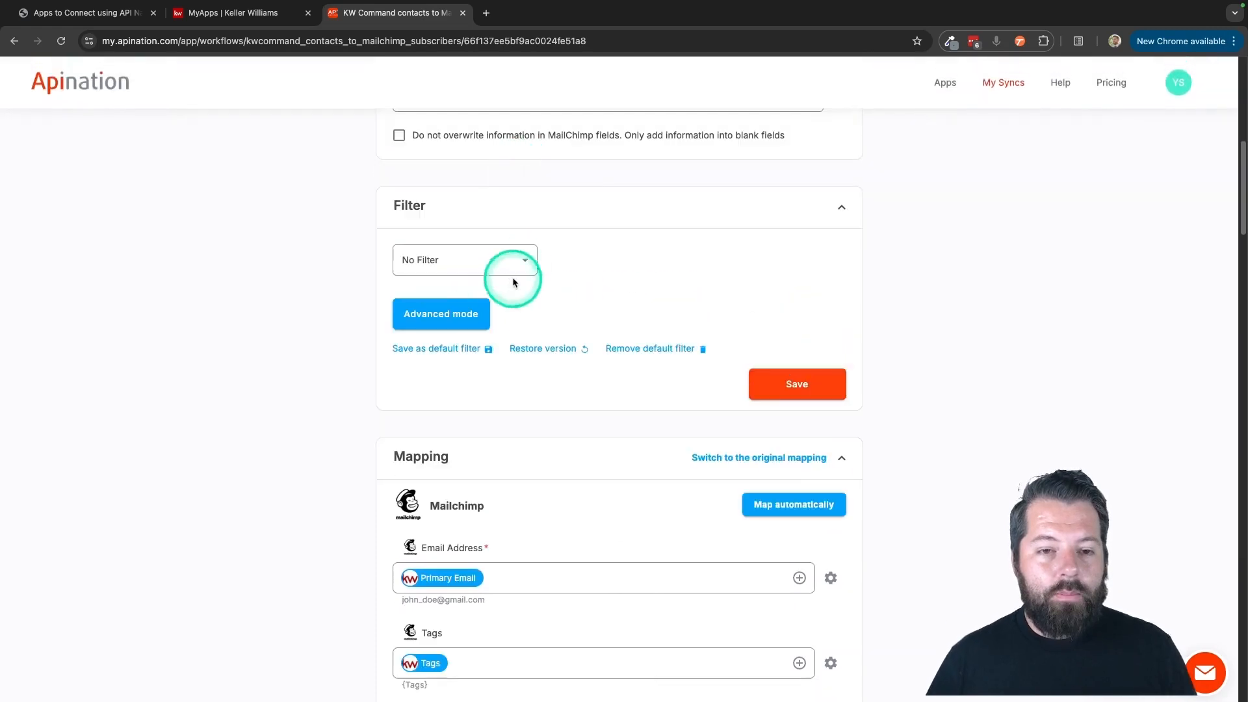
{"action": "left_click", "coordinate": [523, 265]}
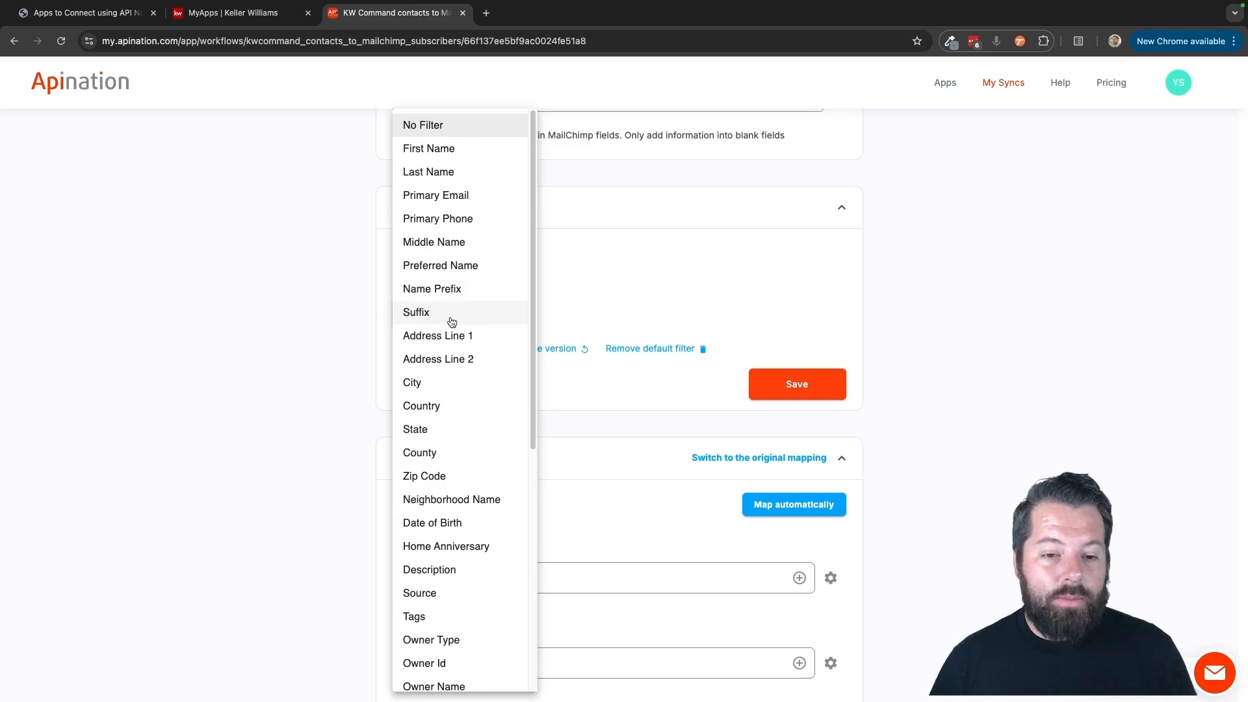
{"action": "scroll", "coordinate": [436, 422], "scroll_direction": "down", "scroll_amount": 3}
{"action": "left_click", "coordinate": [429, 489]}
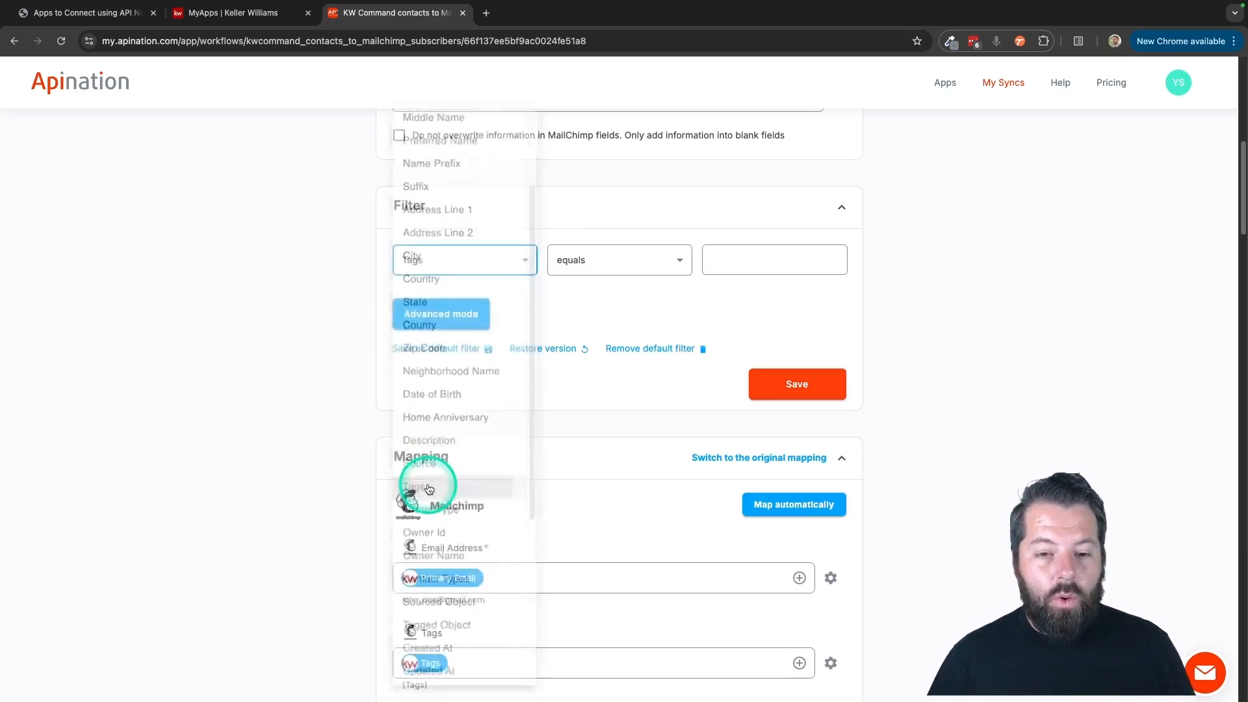
{"action": "left_click", "coordinate": [650, 264]}
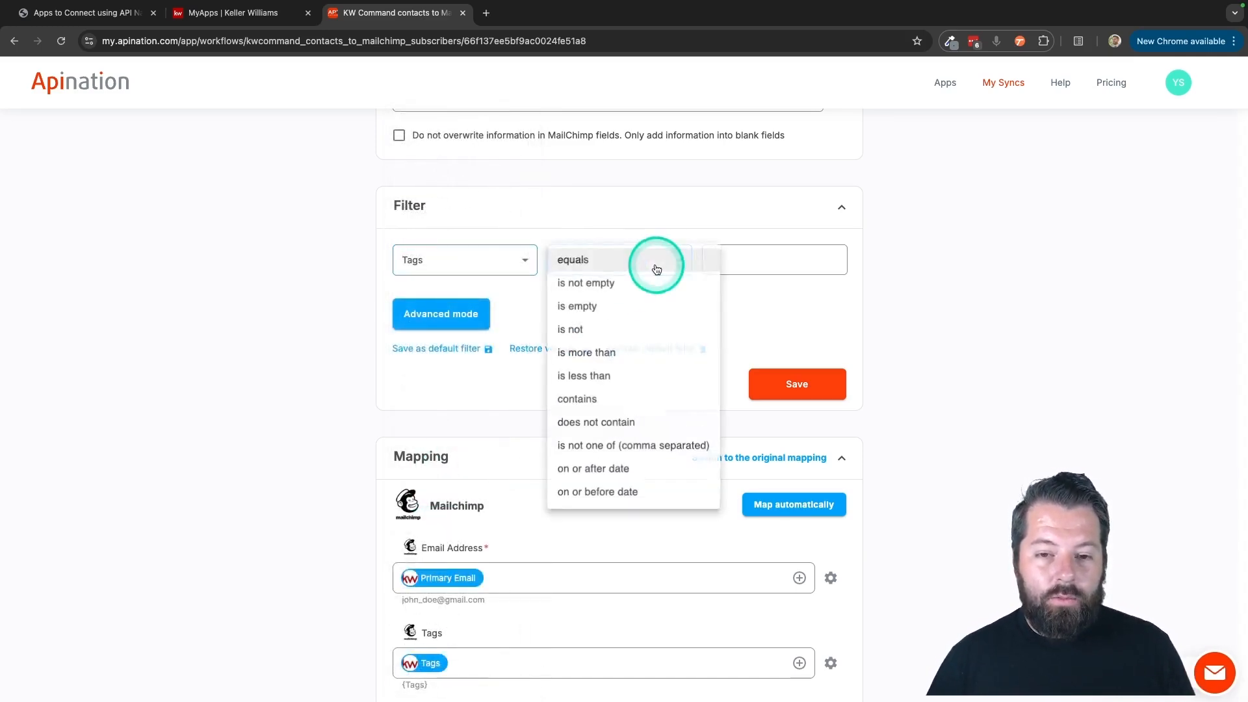
{"action": "left_click", "coordinate": [576, 402]}
{"action": "left_click", "coordinate": [724, 259]}
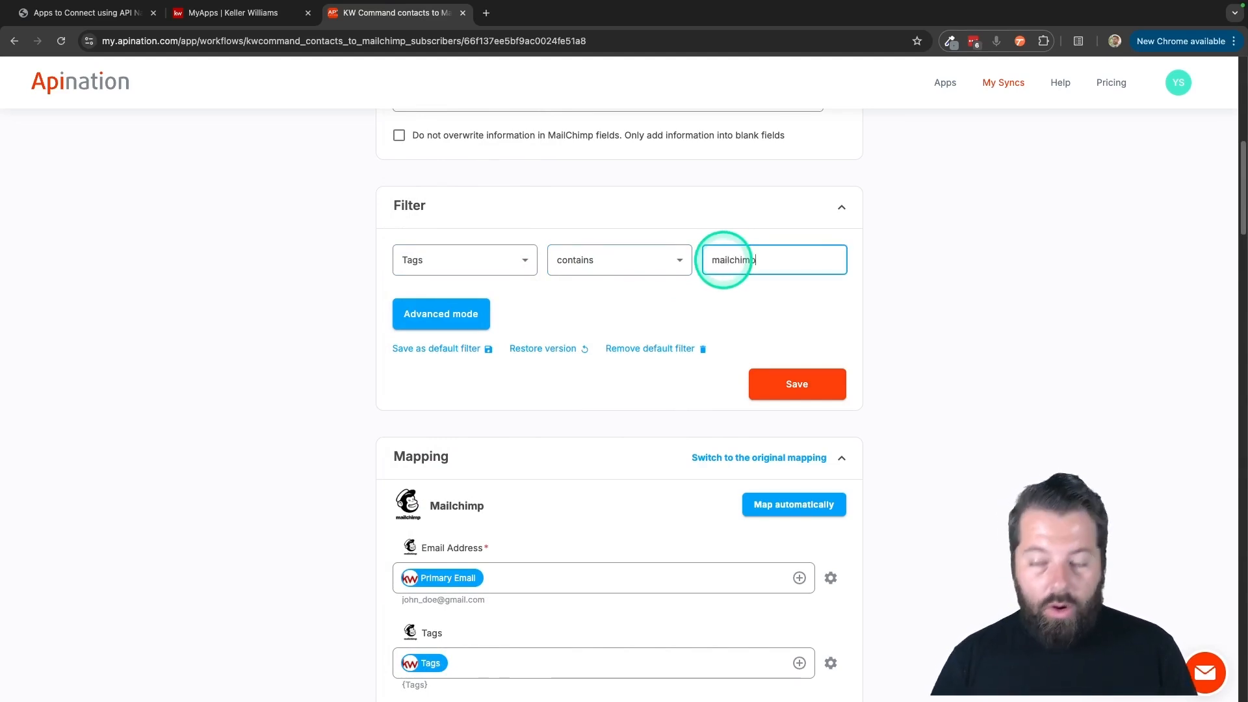
{"action": "left_click", "coordinate": [741, 303]}
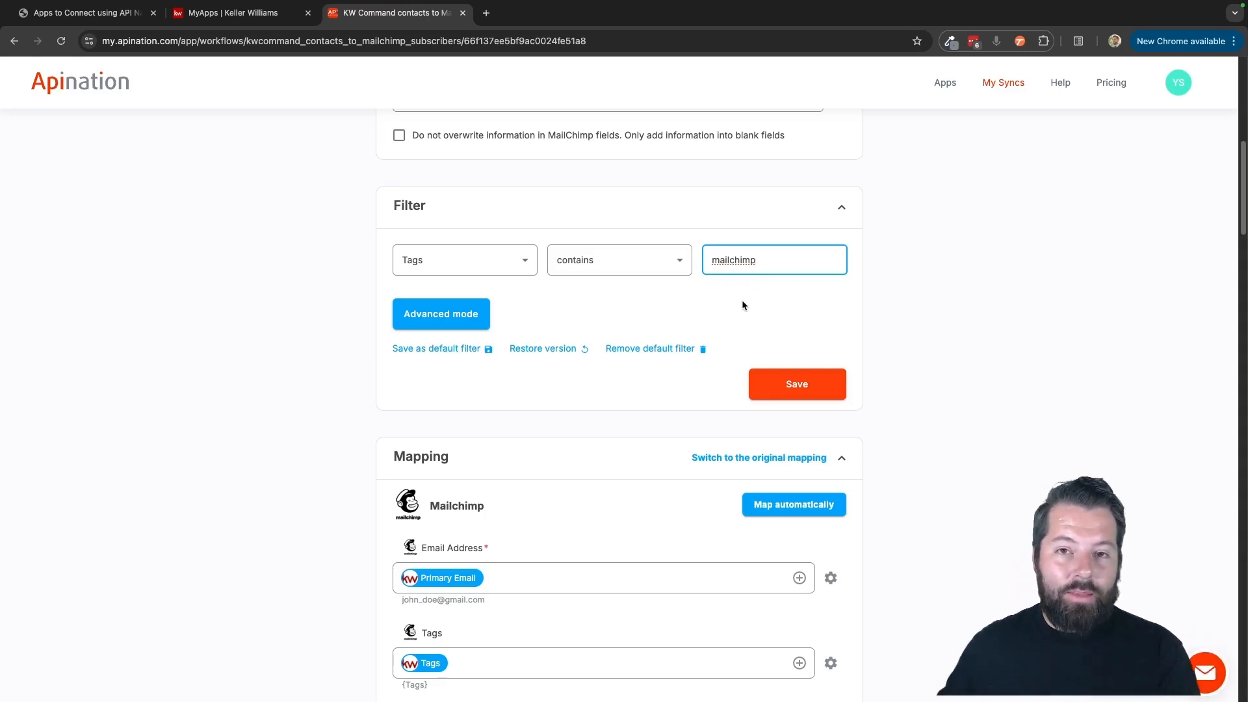
Change the value of the Tags contains filter condition to newsletter.
{"action": "double_click", "coordinate": [742, 262]}
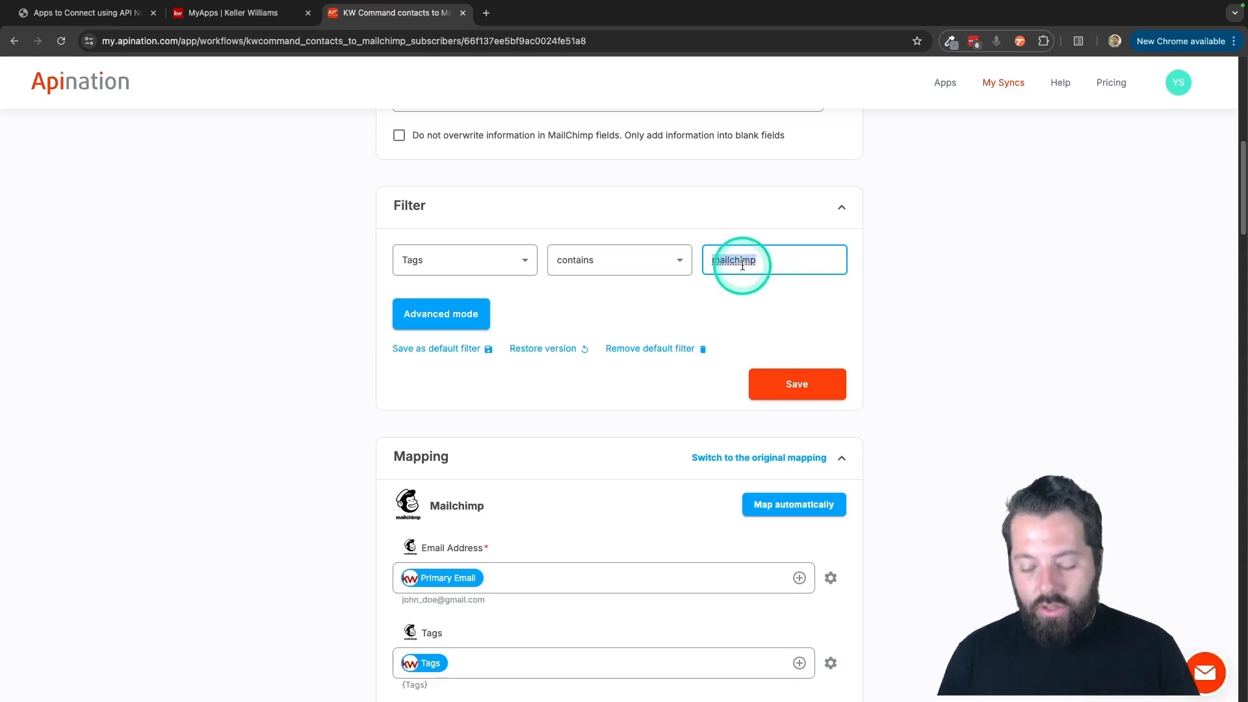
{"action": "type", "text": "newslet"}
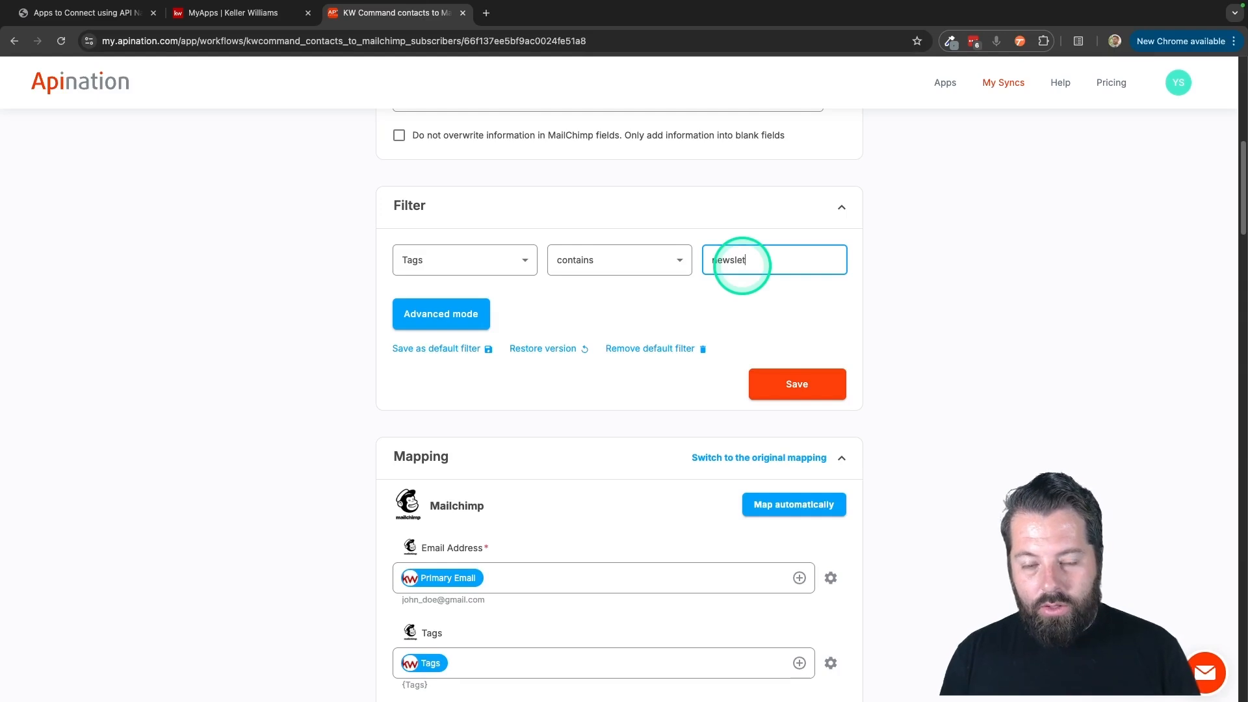
{"action": "type", "text": "ter"}
{"action": "double_click", "coordinate": [746, 252]}
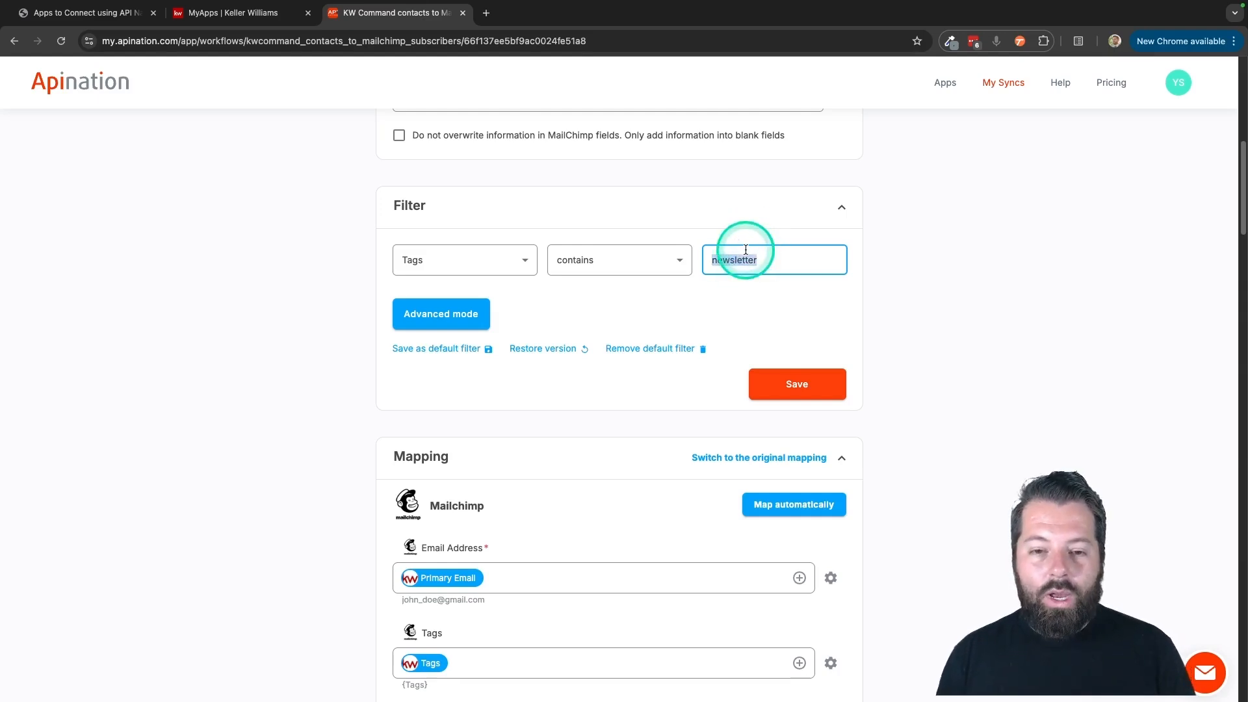
Look through the fields available for filtering, set the sync filter to No Filter and save it.
{"action": "left_click", "coordinate": [522, 259]}
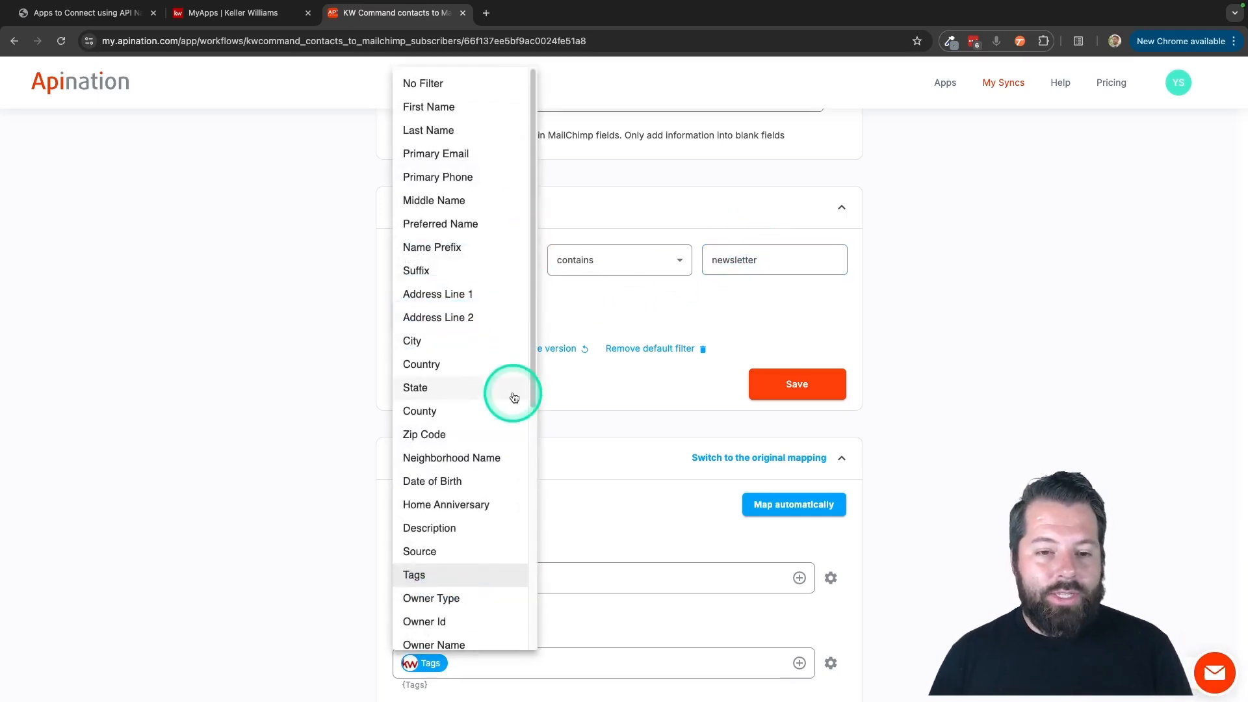
{"action": "scroll", "coordinate": [489, 393], "scroll_direction": "down", "scroll_amount": 3}
{"action": "scroll", "coordinate": [488, 394], "scroll_direction": "down", "scroll_amount": 1}
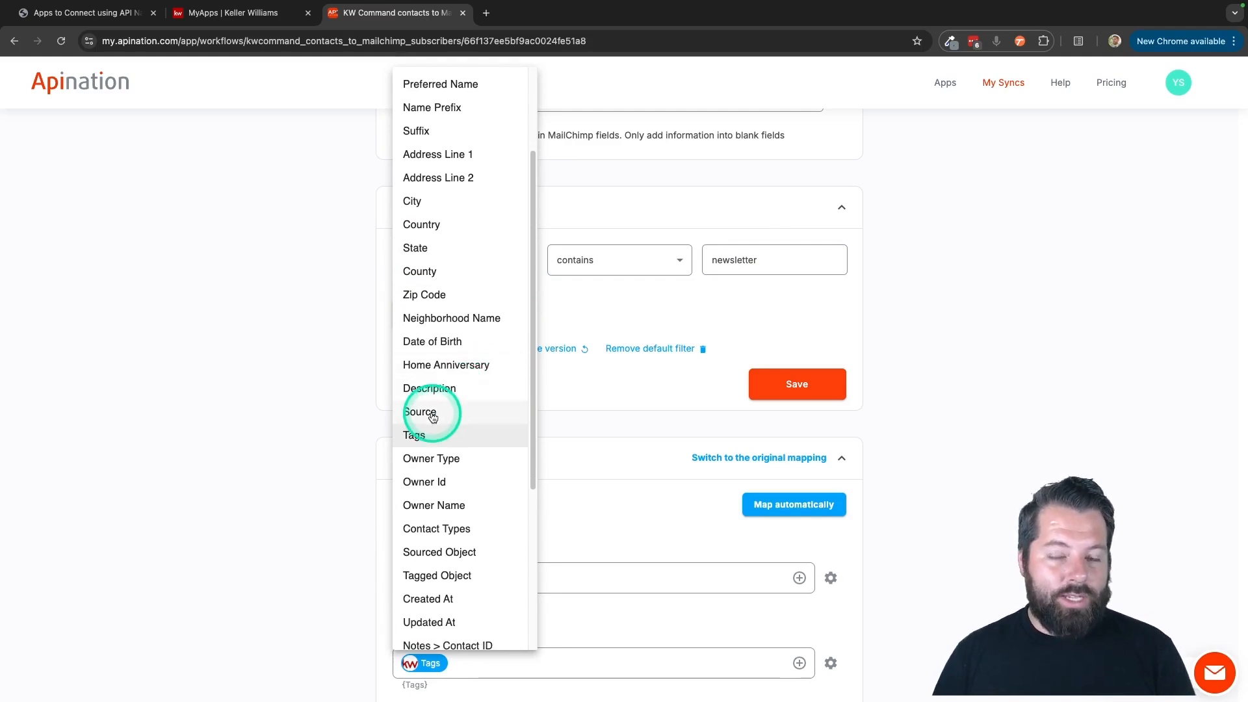
{"action": "scroll", "coordinate": [433, 417], "scroll_direction": "down", "scroll_amount": 6}
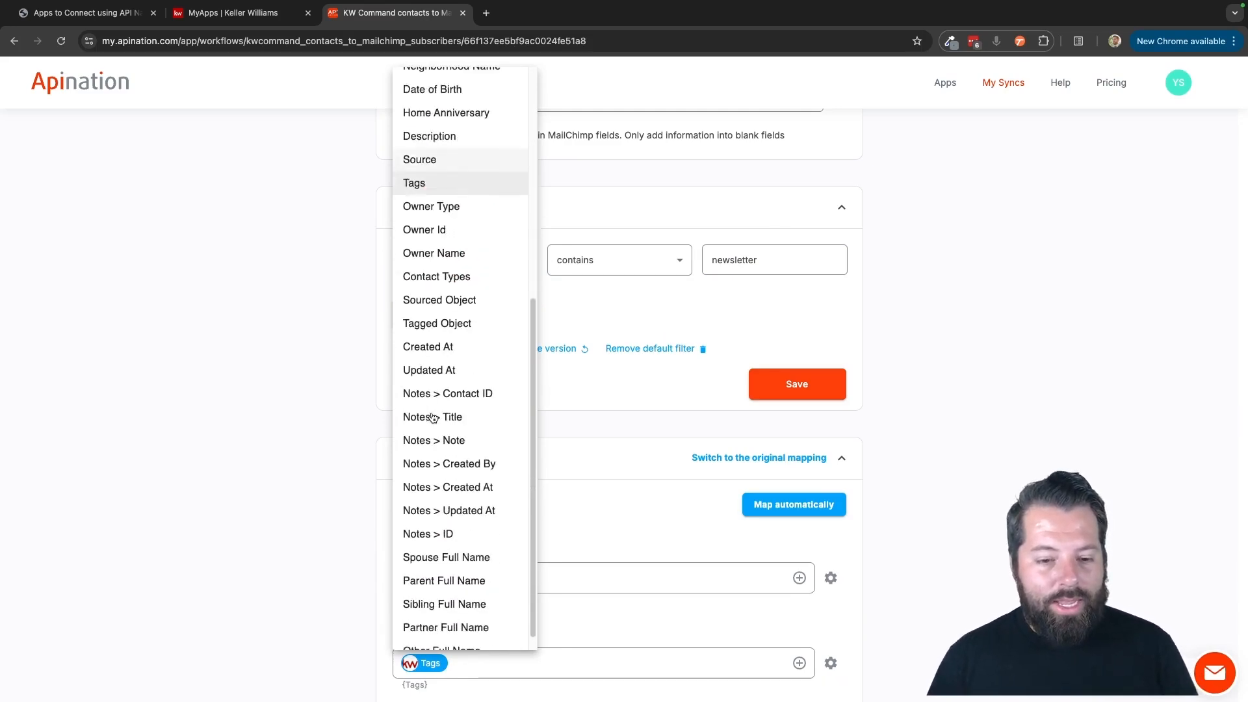
{"action": "scroll", "coordinate": [433, 417], "scroll_direction": "up", "scroll_amount": 9}
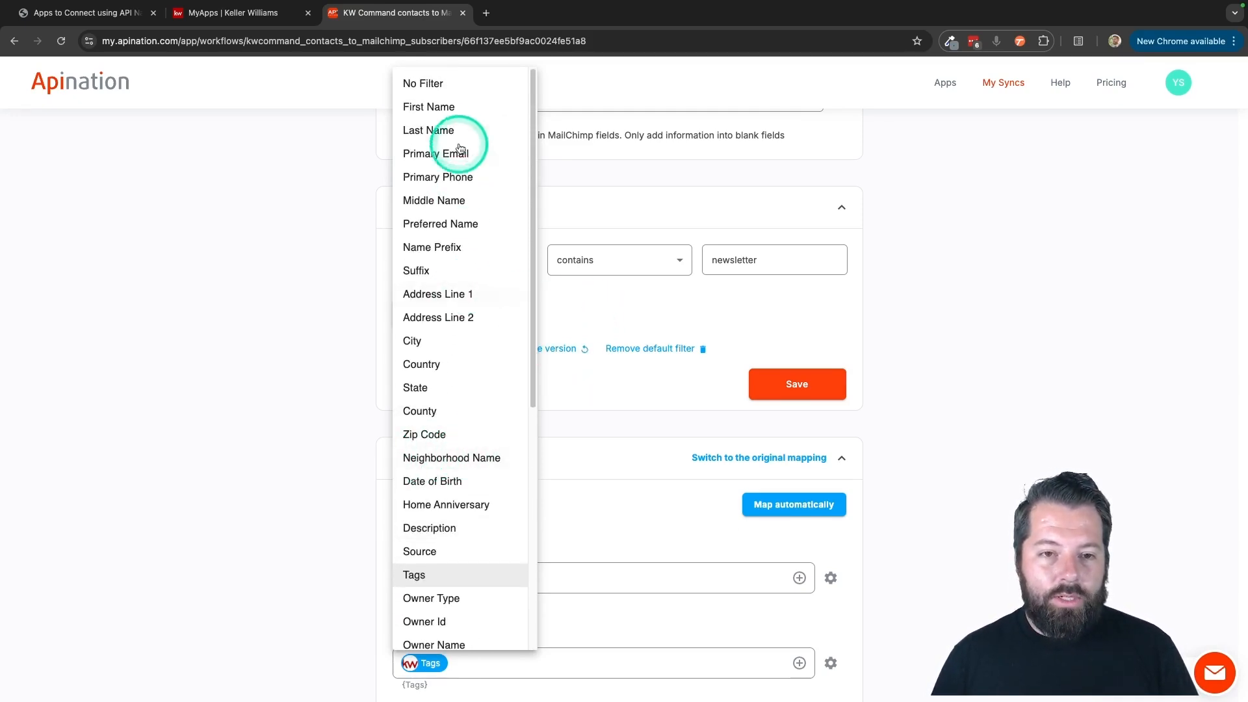
{"action": "left_click", "coordinate": [441, 86]}
{"action": "left_click", "coordinate": [789, 380]}
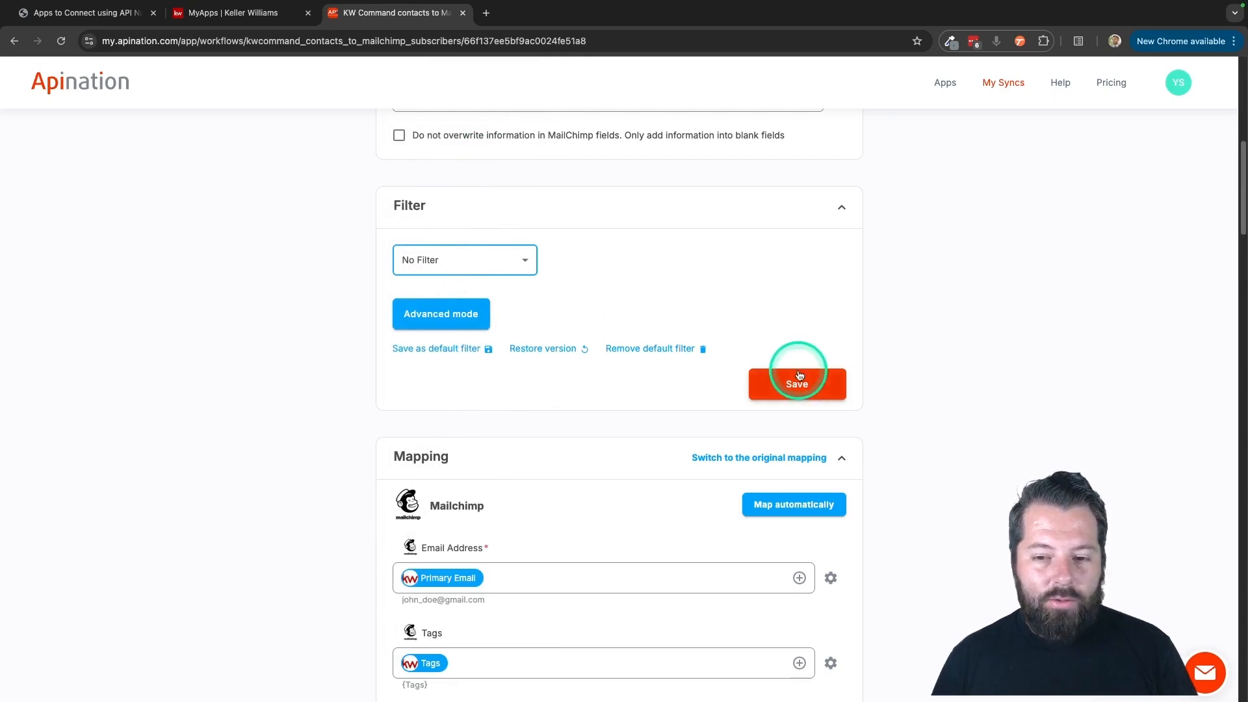
Examine how the Mailchimp Email Address and Tags fields are mapped to KW Command fields.
{"action": "scroll", "coordinate": [563, 422], "scroll_direction": "down", "scroll_amount": 5}
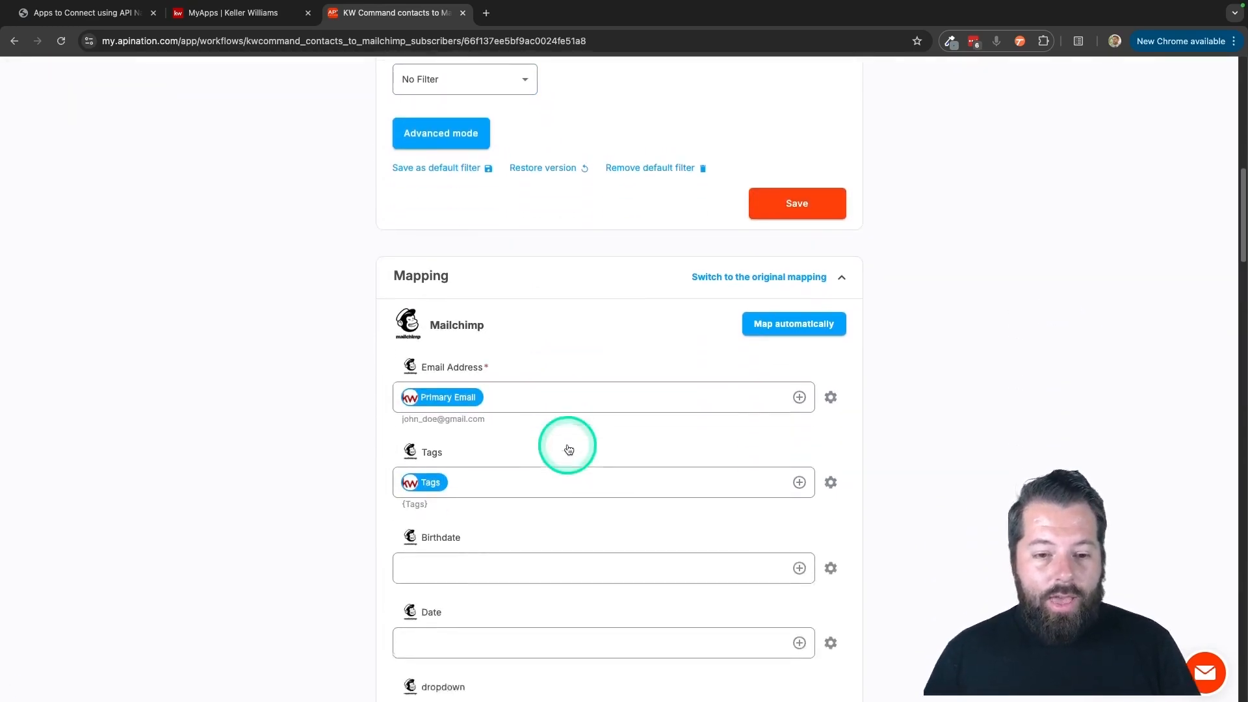
{"action": "scroll", "coordinate": [500, 356], "scroll_direction": "down", "scroll_amount": 2}
{"action": "left_click", "coordinate": [449, 197]}
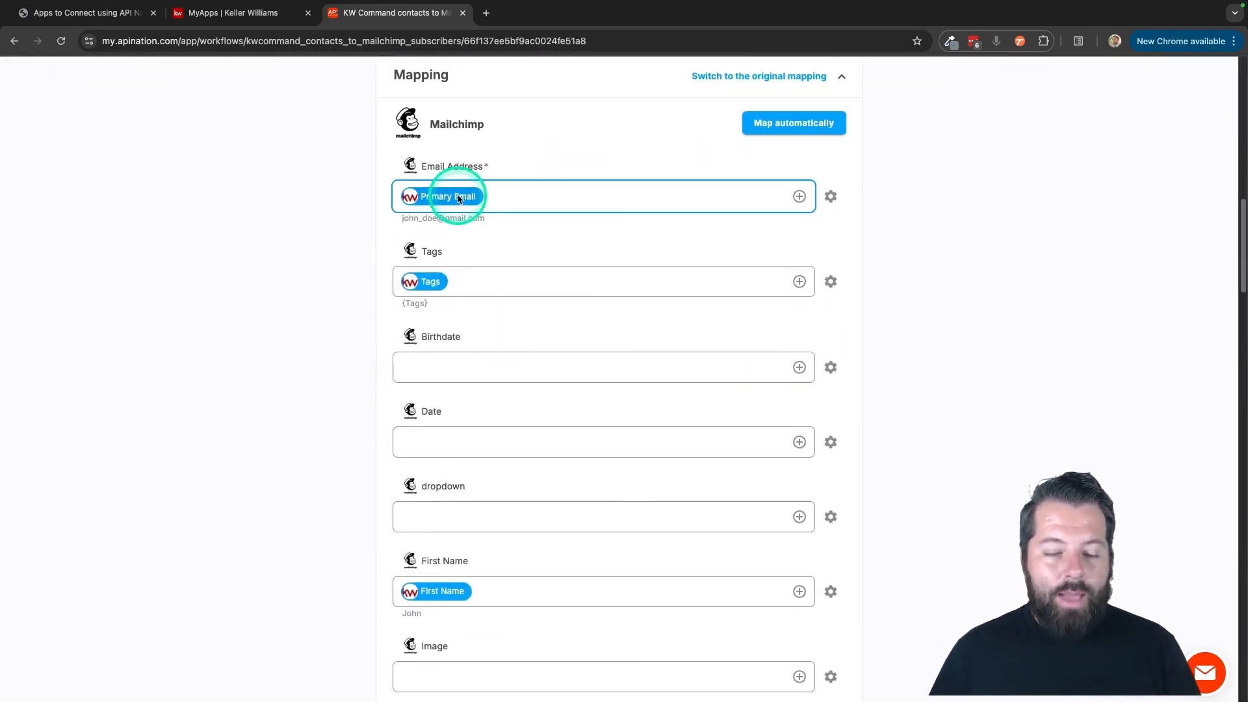
{"action": "left_click", "coordinate": [424, 287]}
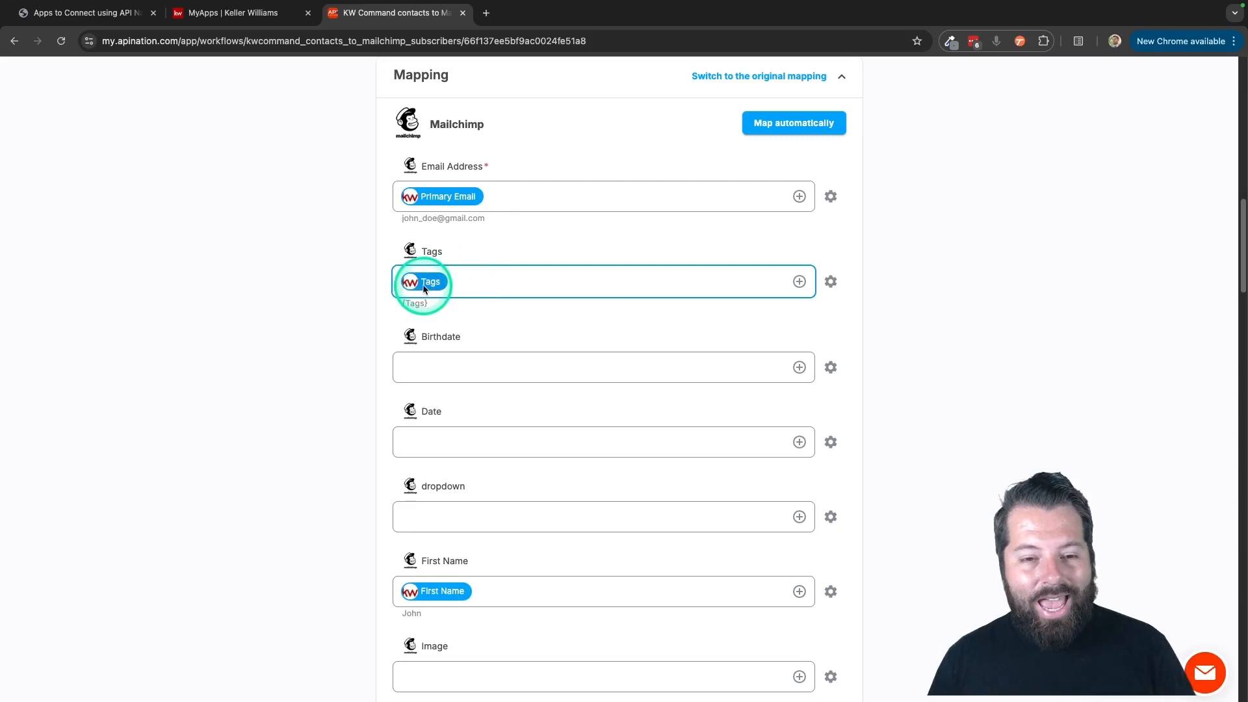
{"action": "left_click_drag", "start_coordinate": [423, 254], "coordinate": [445, 255]}
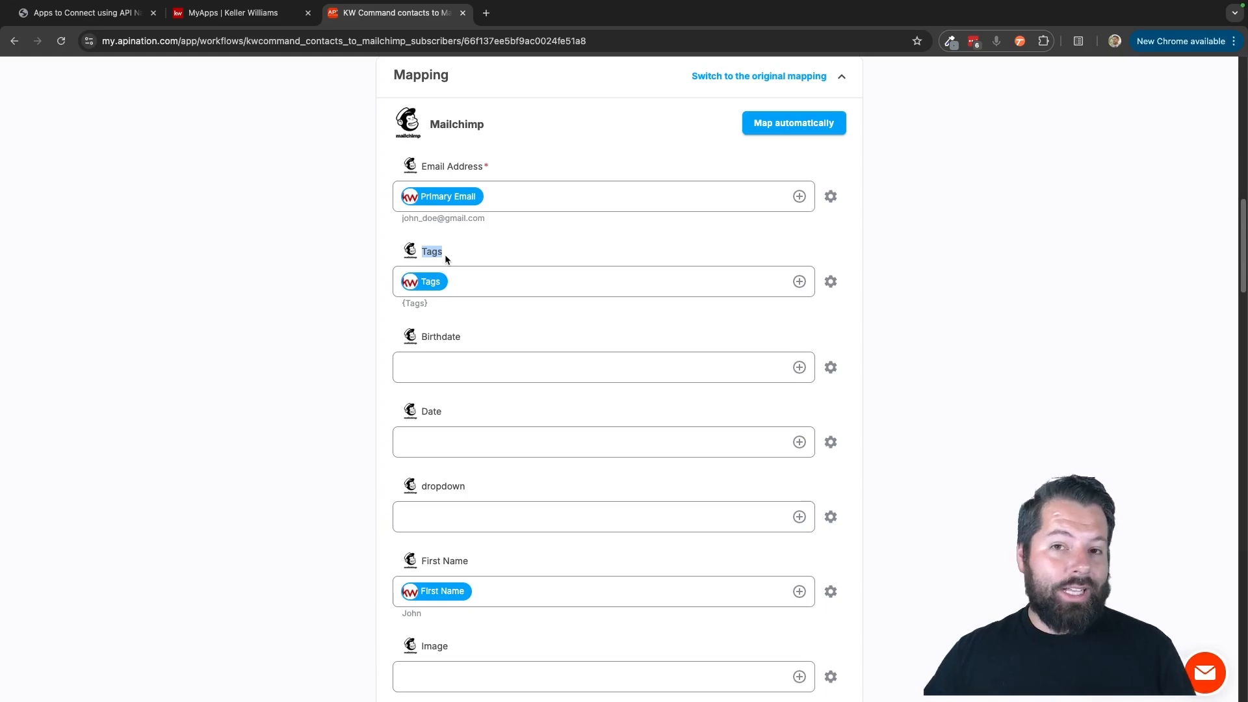
{"action": "left_click", "coordinate": [428, 285]}
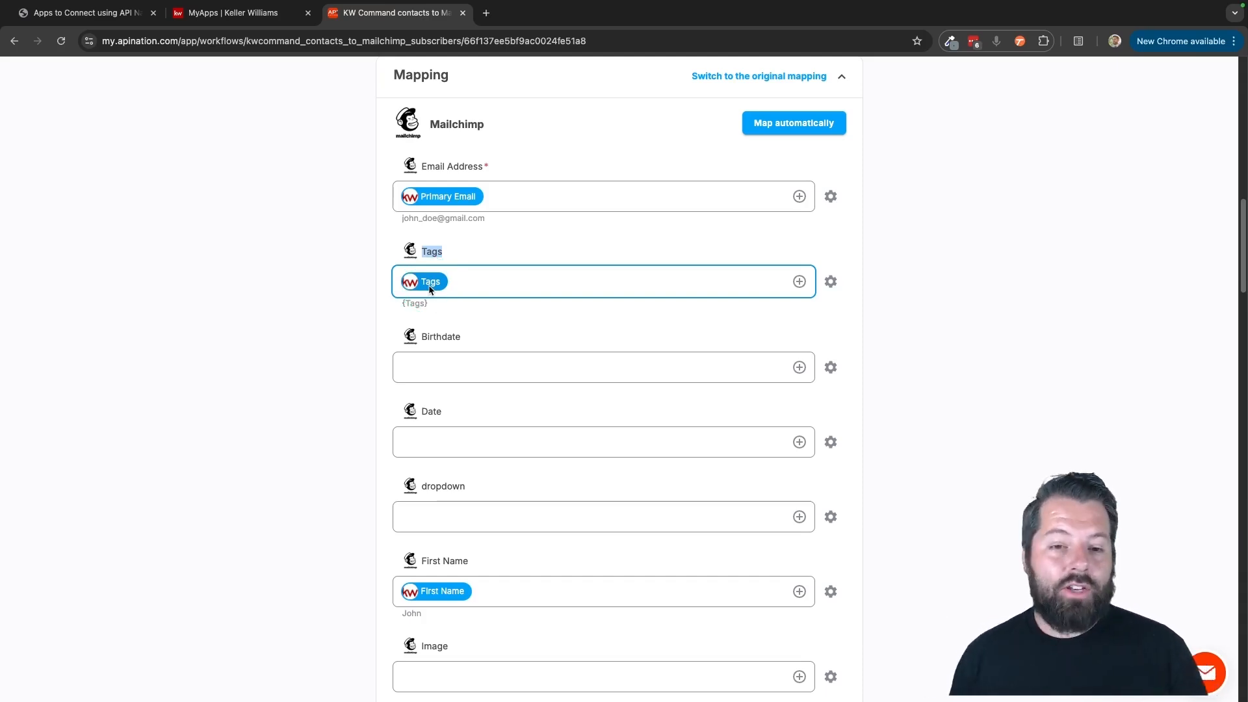
{"action": "left_click", "coordinate": [430, 286]}
{"action": "left_click", "coordinate": [489, 245]}
{"action": "left_click", "coordinate": [438, 287]}
{"action": "left_click", "coordinate": [446, 220]}
{"action": "left_click", "coordinate": [446, 194]}
{"action": "left_click", "coordinate": [431, 315]}
{"action": "left_click", "coordinate": [476, 358]}
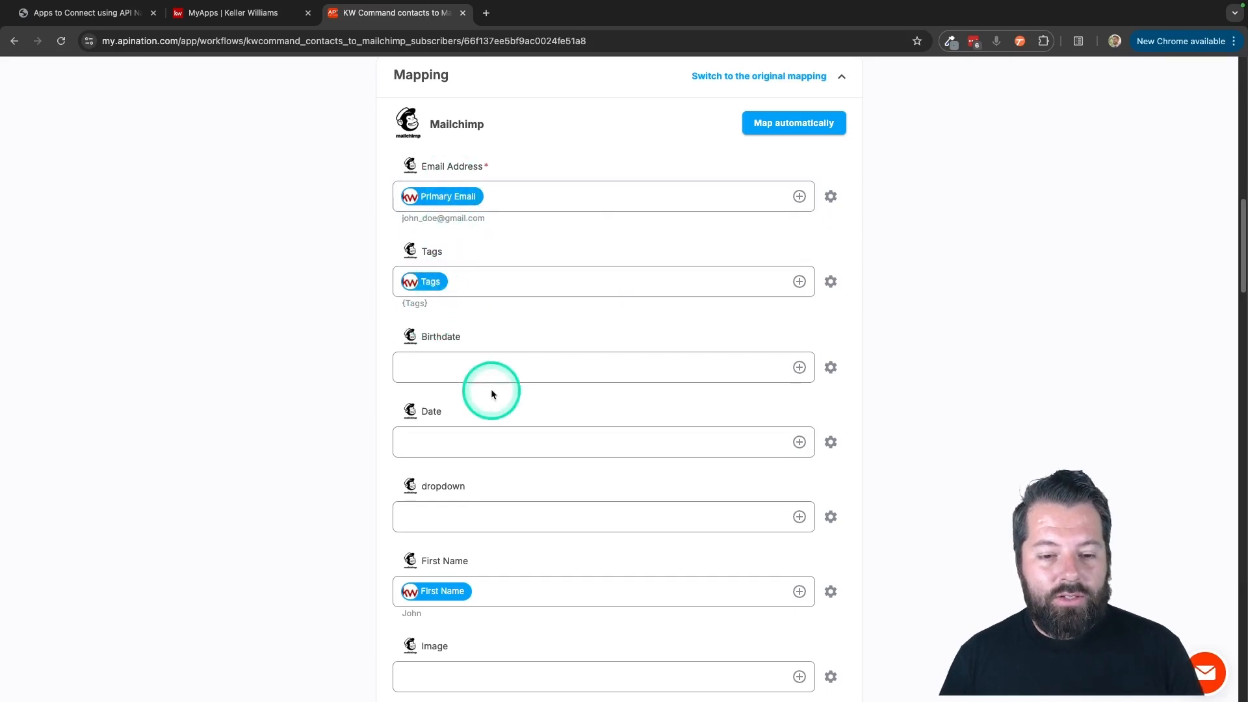
{"action": "left_click", "coordinate": [498, 408]}
Check the mappings of the Mailchimp name fields and the fields below them for unmapped entries.
{"action": "scroll", "coordinate": [498, 409], "scroll_direction": "down", "scroll_amount": 3}
{"action": "left_click", "coordinate": [446, 422]}
{"action": "left_click", "coordinate": [446, 503]}
{"action": "left_click", "coordinate": [446, 580]}
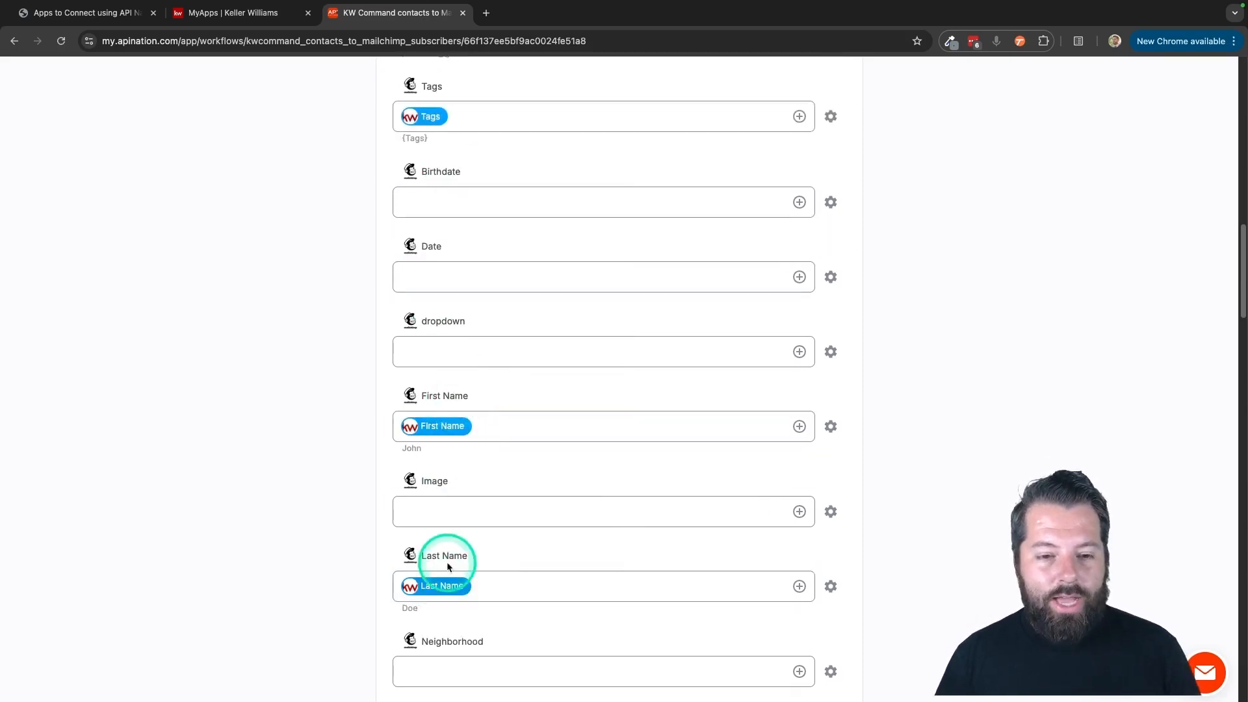
{"action": "left_click", "coordinate": [510, 536]}
{"action": "scroll", "coordinate": [510, 536], "scroll_direction": "down", "scroll_amount": 4}
{"action": "left_click", "coordinate": [510, 537]}
{"action": "scroll", "coordinate": [511, 537], "scroll_direction": "down", "scroll_amount": 2}
{"action": "left_click", "coordinate": [511, 538]}
{"action": "scroll", "coordinate": [511, 537], "scroll_direction": "down", "scroll_amount": 2}
{"action": "left_click", "coordinate": [511, 537]}
{"action": "scroll", "coordinate": [511, 538], "scroll_direction": "down", "scroll_amount": 2}
{"action": "left_click", "coordinate": [511, 538]}
Map the Mailchimp Neighborhood field to the KW Command Neighborhood Name field.
{"action": "scroll", "coordinate": [510, 538], "scroll_direction": "up", "scroll_amount": 5}
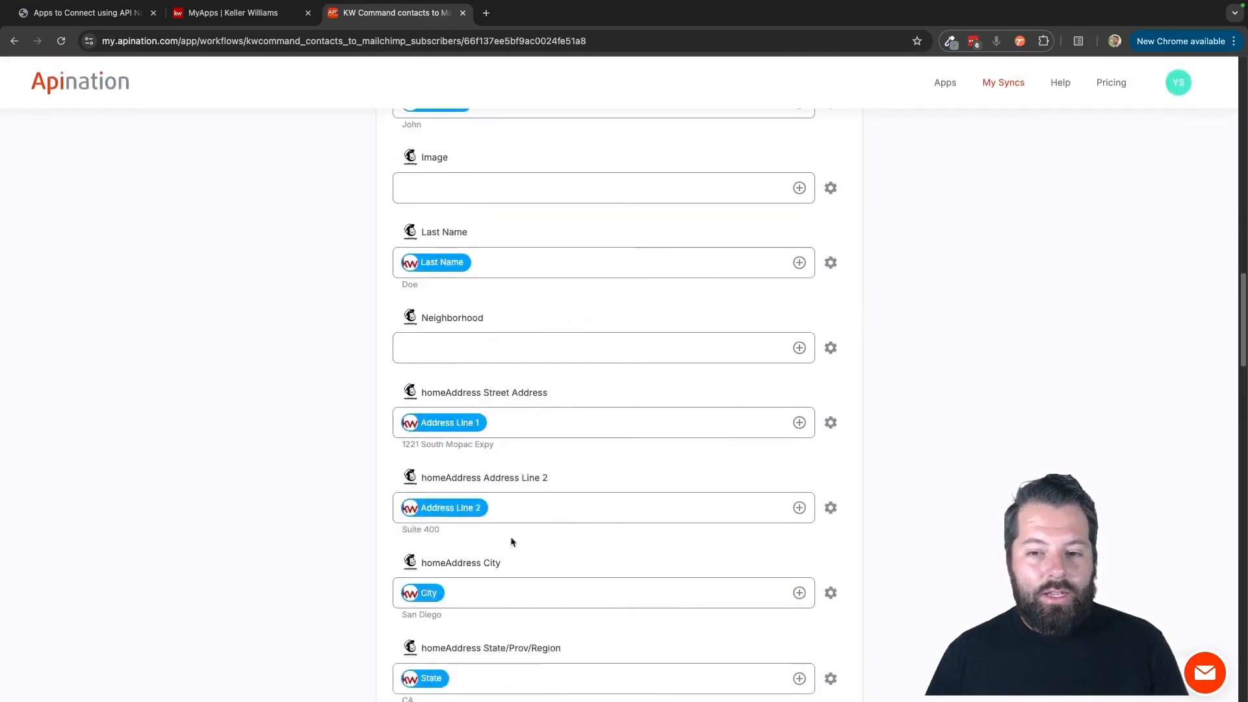
{"action": "left_click", "coordinate": [800, 348]}
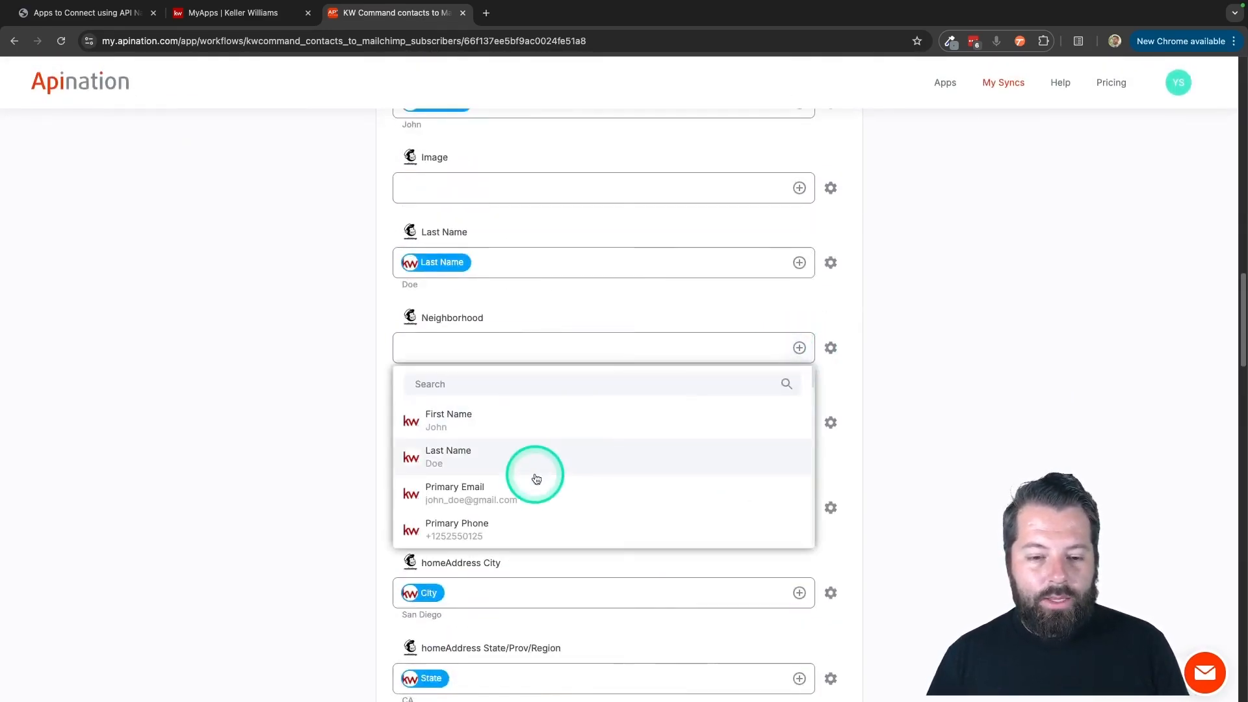
{"action": "left_click", "coordinate": [491, 385]}
{"action": "type", "text": "neigh"}
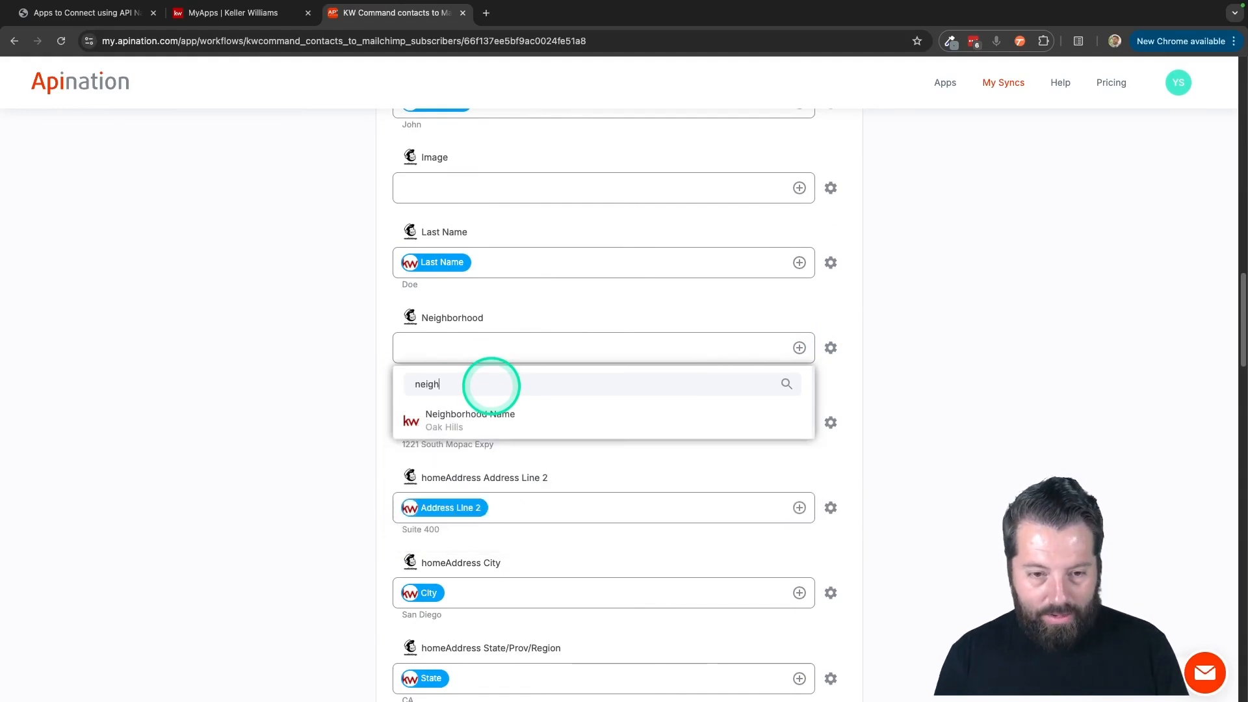
{"action": "left_click", "coordinate": [474, 418]}
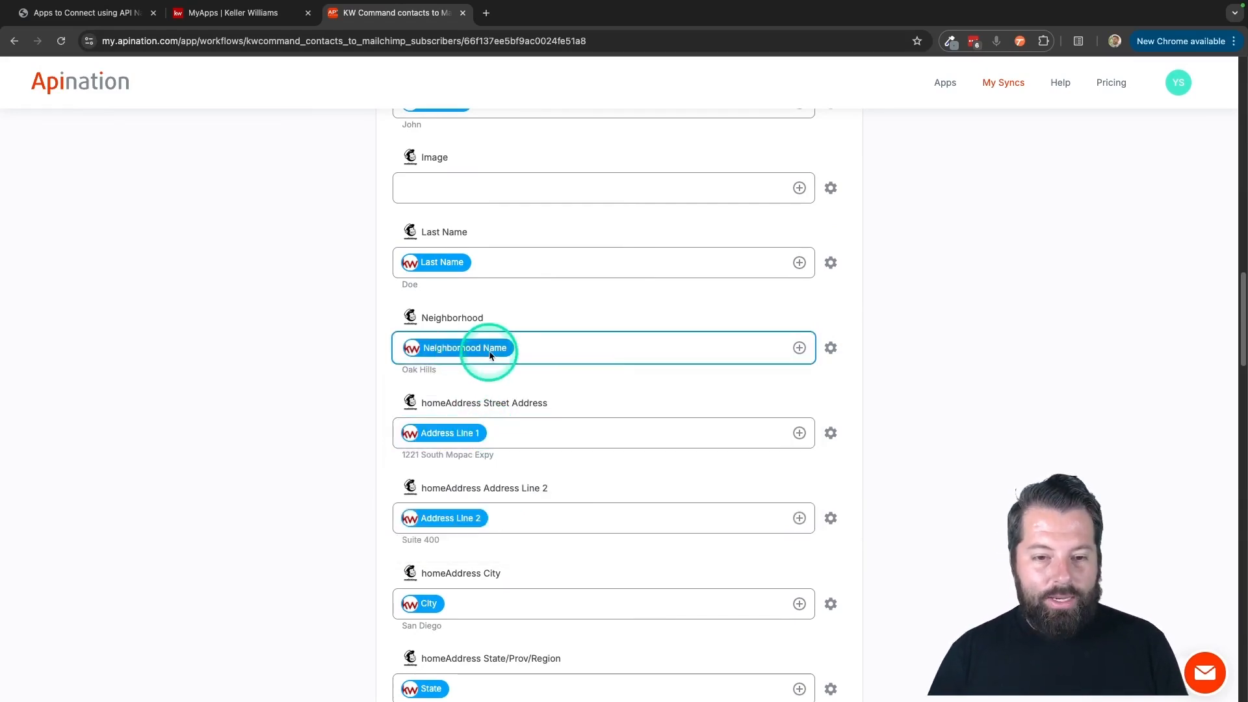
{"action": "left_click", "coordinate": [509, 391]}
Review the mappings from the home address down to the phone number, including the source fields available for the Untitled field.
{"action": "scroll", "coordinate": [536, 398], "scroll_direction": "down", "scroll_amount": 3}
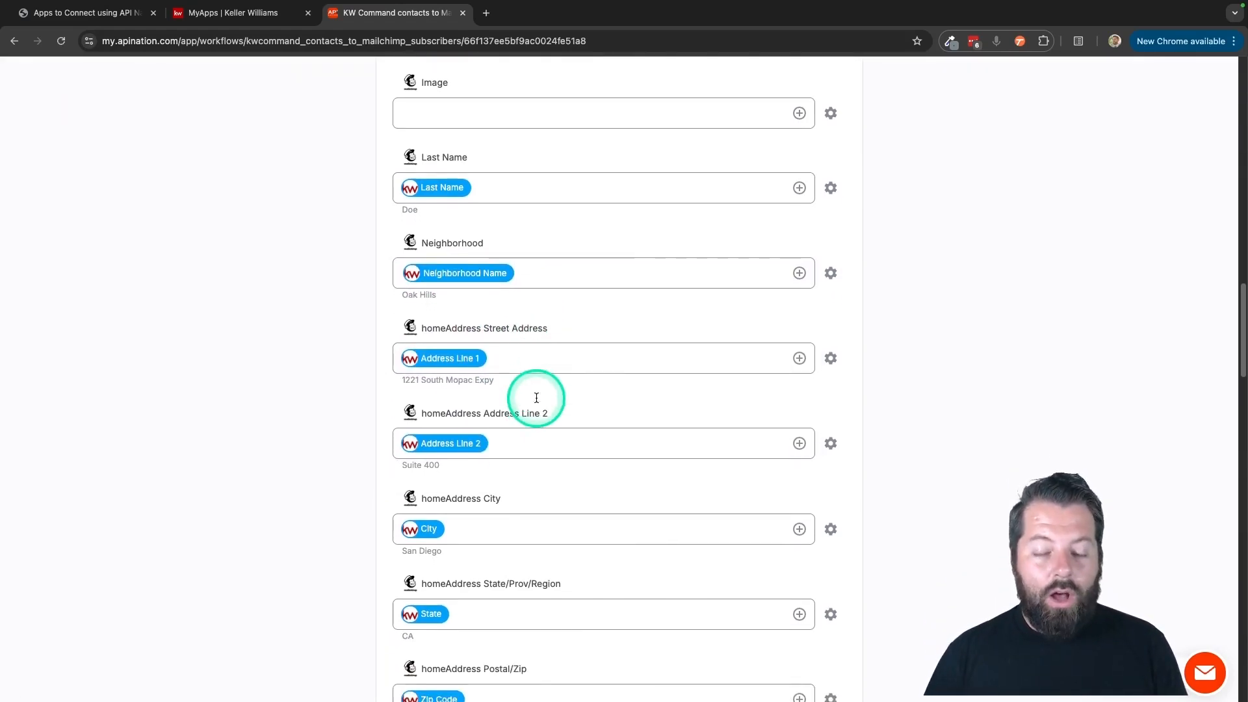
{"action": "scroll", "coordinate": [535, 398], "scroll_direction": "down", "scroll_amount": 1}
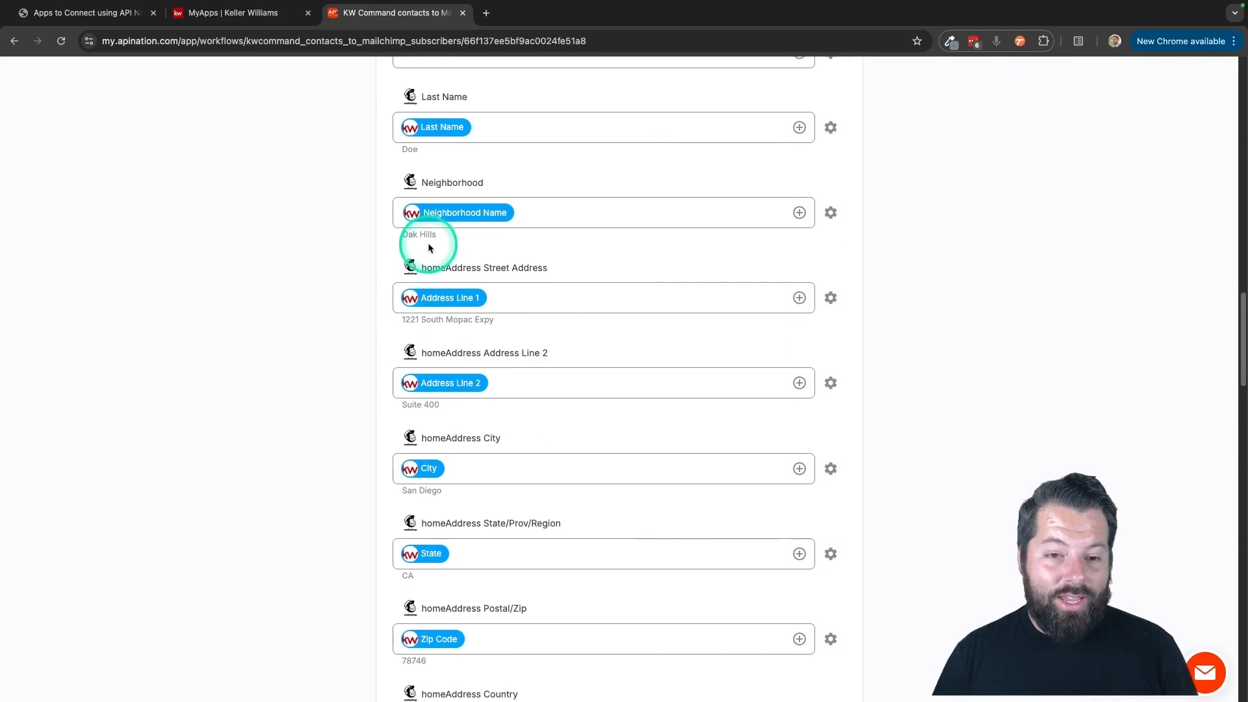
{"action": "scroll", "coordinate": [495, 367], "scroll_direction": "down", "scroll_amount": 5}
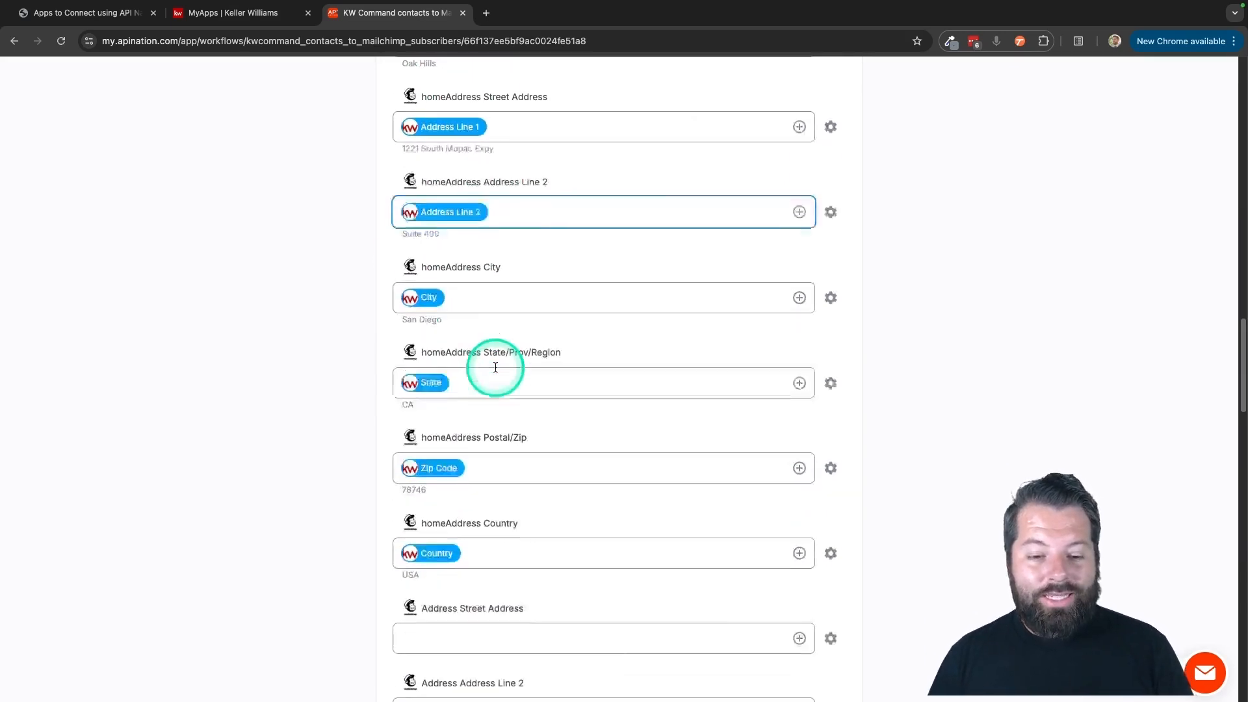
{"action": "scroll", "coordinate": [495, 367], "scroll_direction": "down", "scroll_amount": 5}
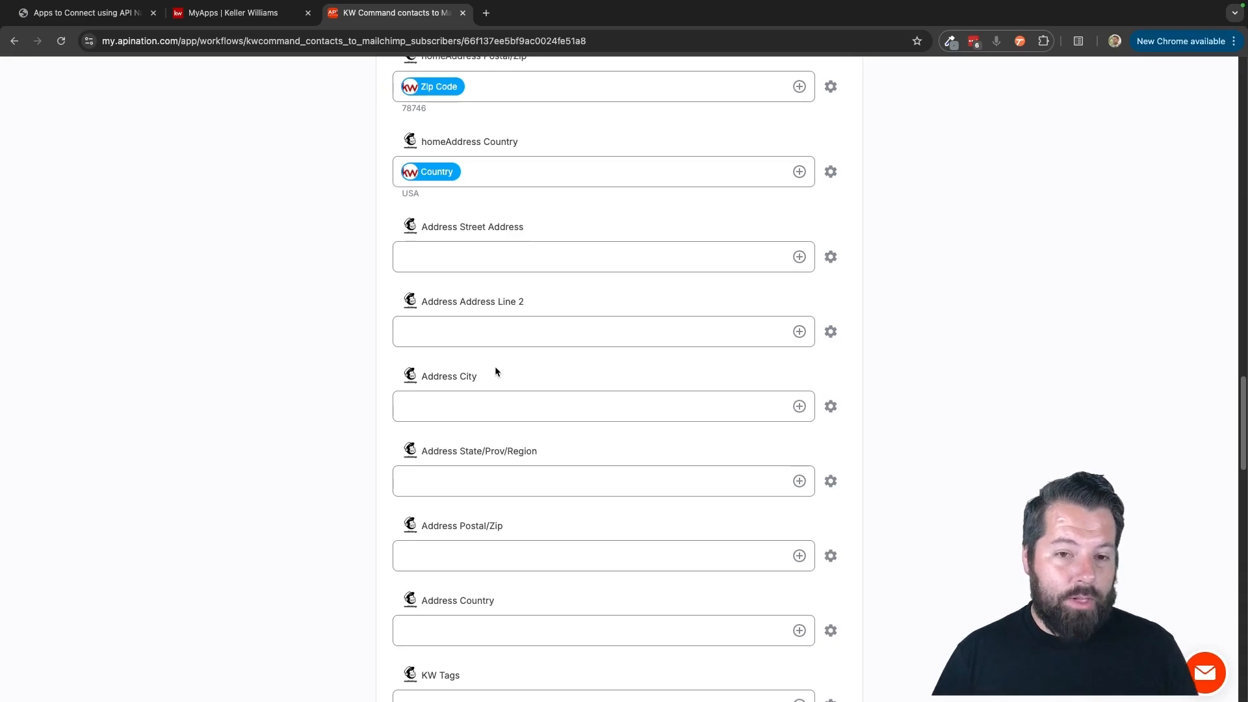
{"action": "scroll", "coordinate": [495, 371], "scroll_direction": "up", "scroll_amount": 4}
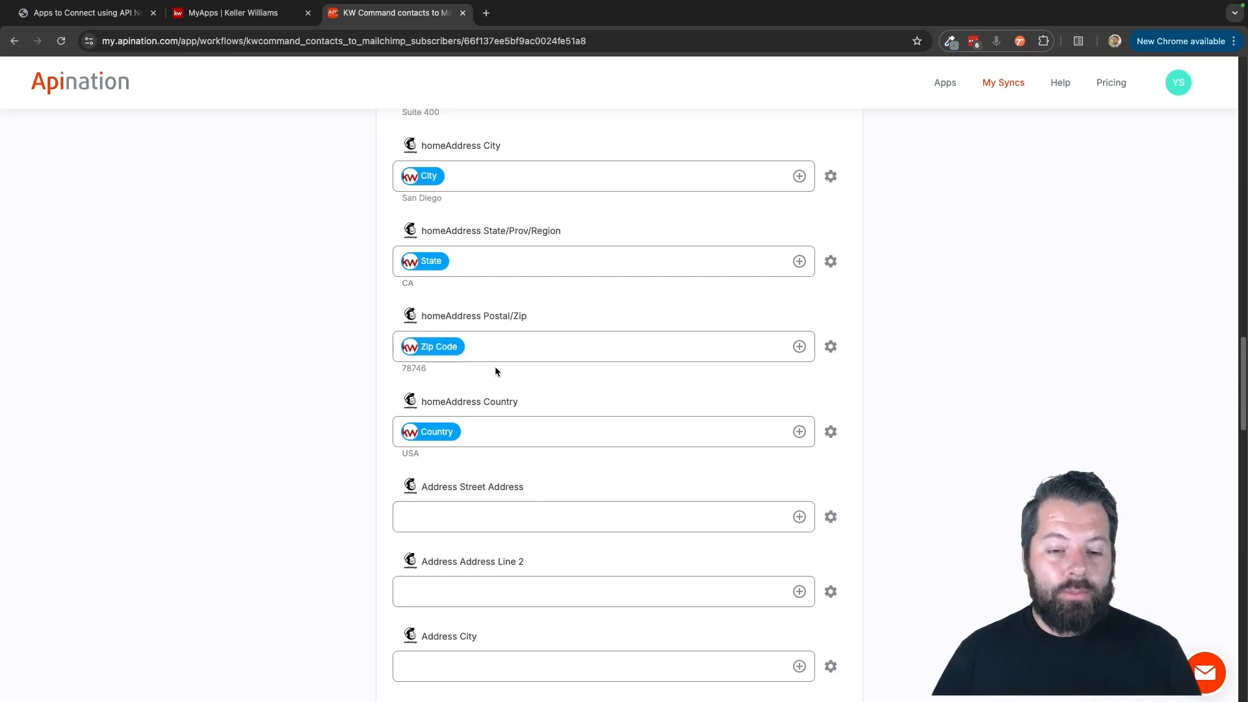
{"action": "scroll", "coordinate": [494, 369], "scroll_direction": "down", "scroll_amount": 4}
{"action": "left_click", "coordinate": [518, 463]}
{"action": "scroll", "coordinate": [518, 465], "scroll_direction": "down", "scroll_amount": 2}
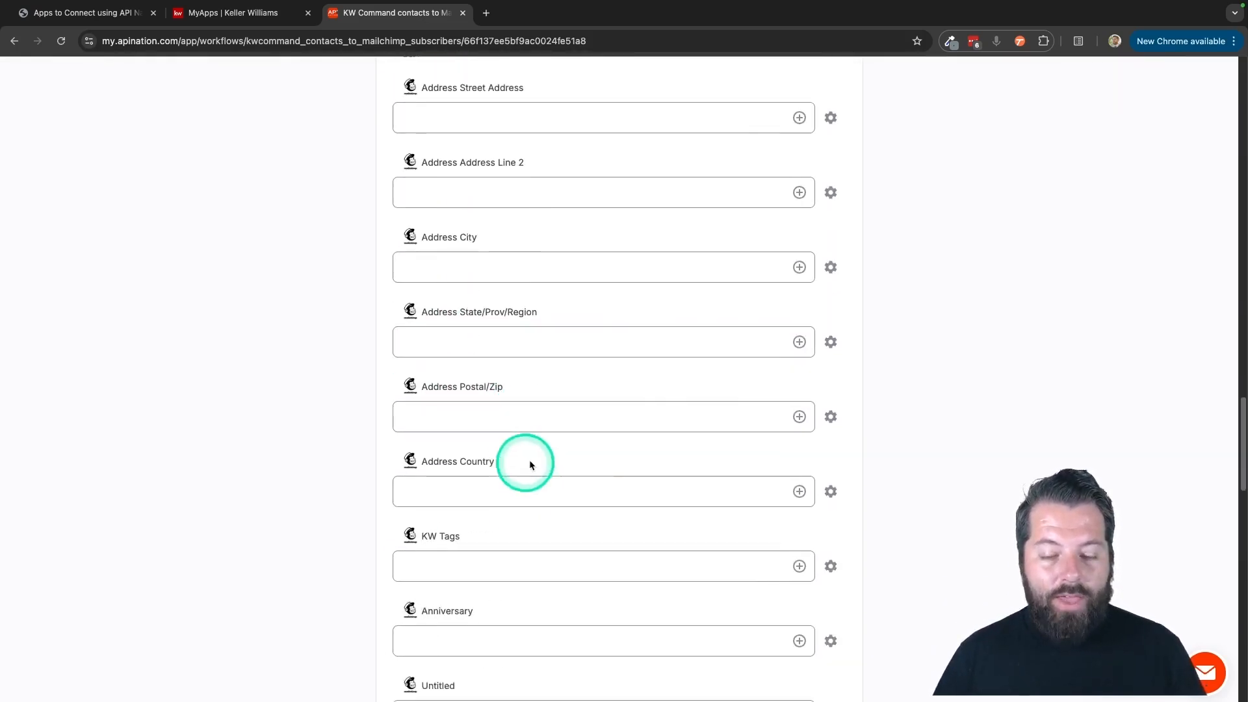
{"action": "scroll", "coordinate": [758, 501], "scroll_direction": "down", "scroll_amount": 2}
{"action": "scroll", "coordinate": [707, 568], "scroll_direction": "down", "scroll_amount": 3}
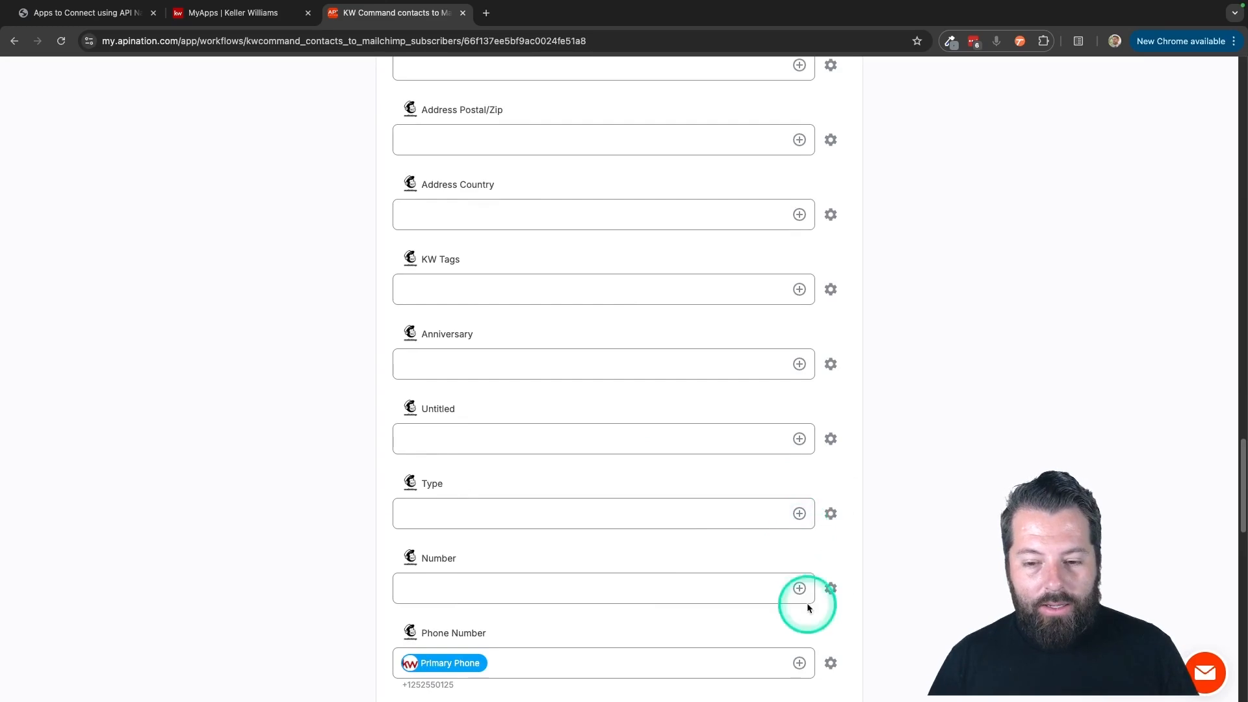
{"action": "scroll", "coordinate": [699, 492], "scroll_direction": "down", "scroll_amount": 1}
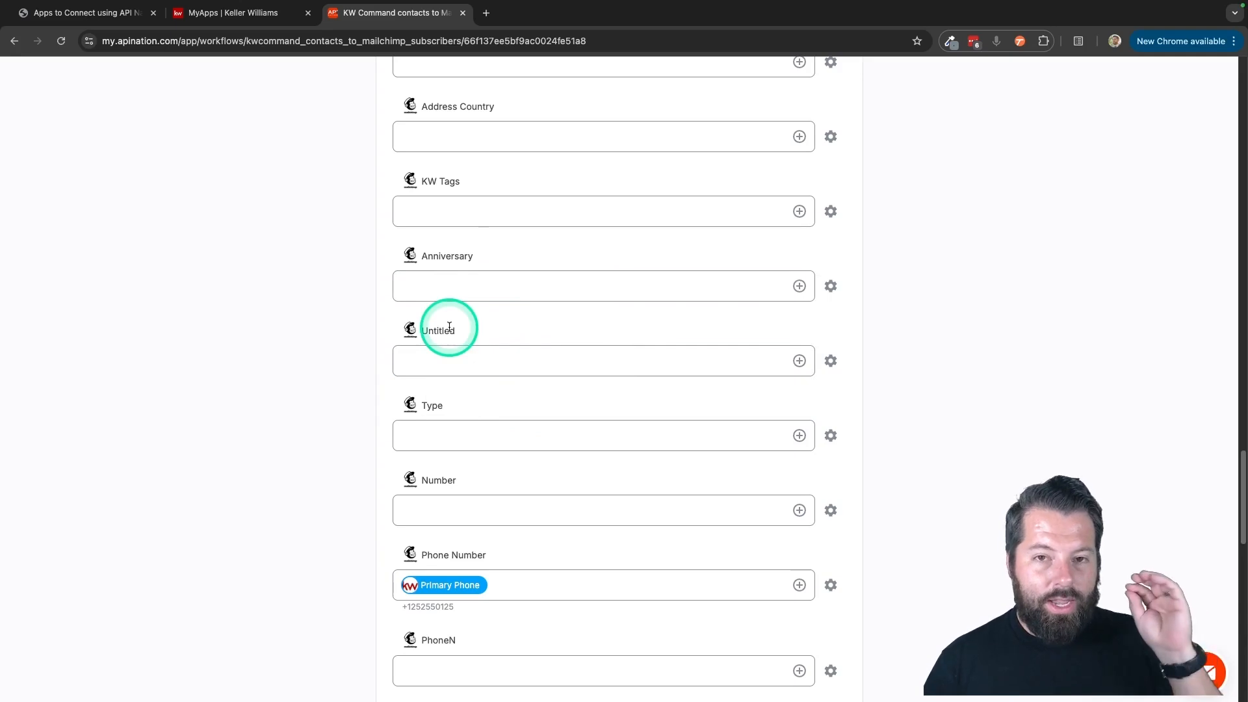
{"action": "left_click", "coordinate": [799, 362]}
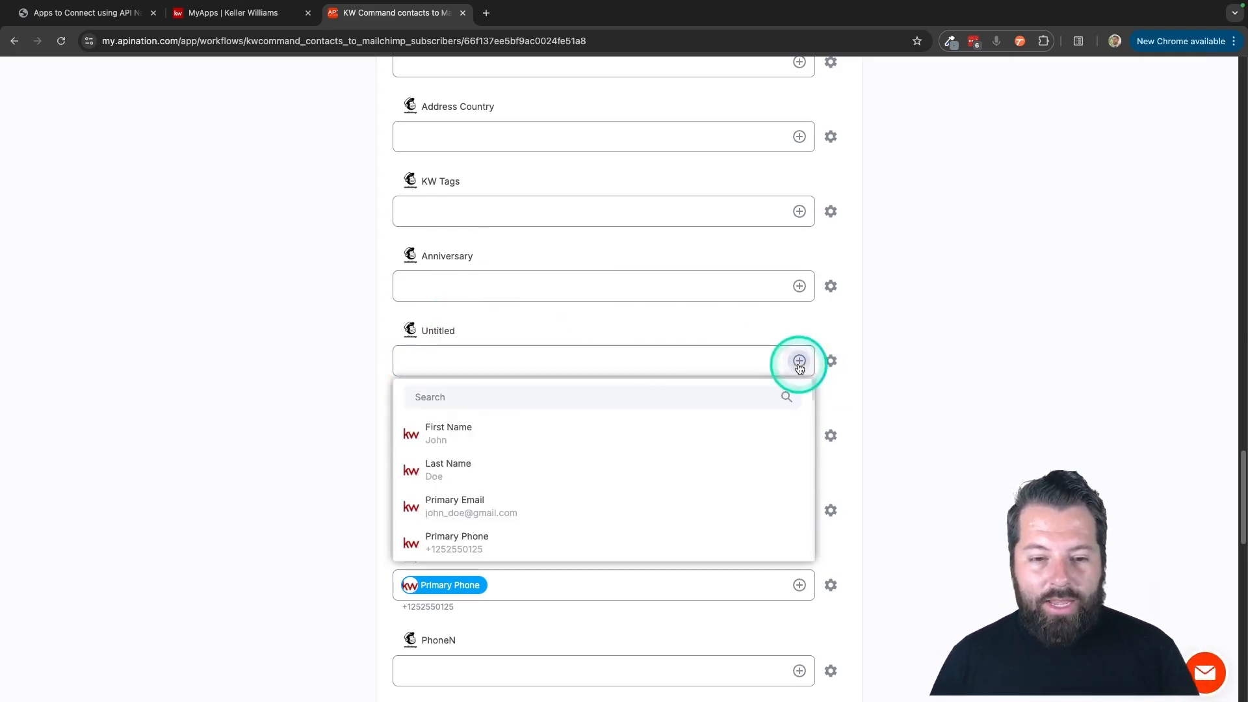
{"action": "left_click", "coordinate": [333, 474]}
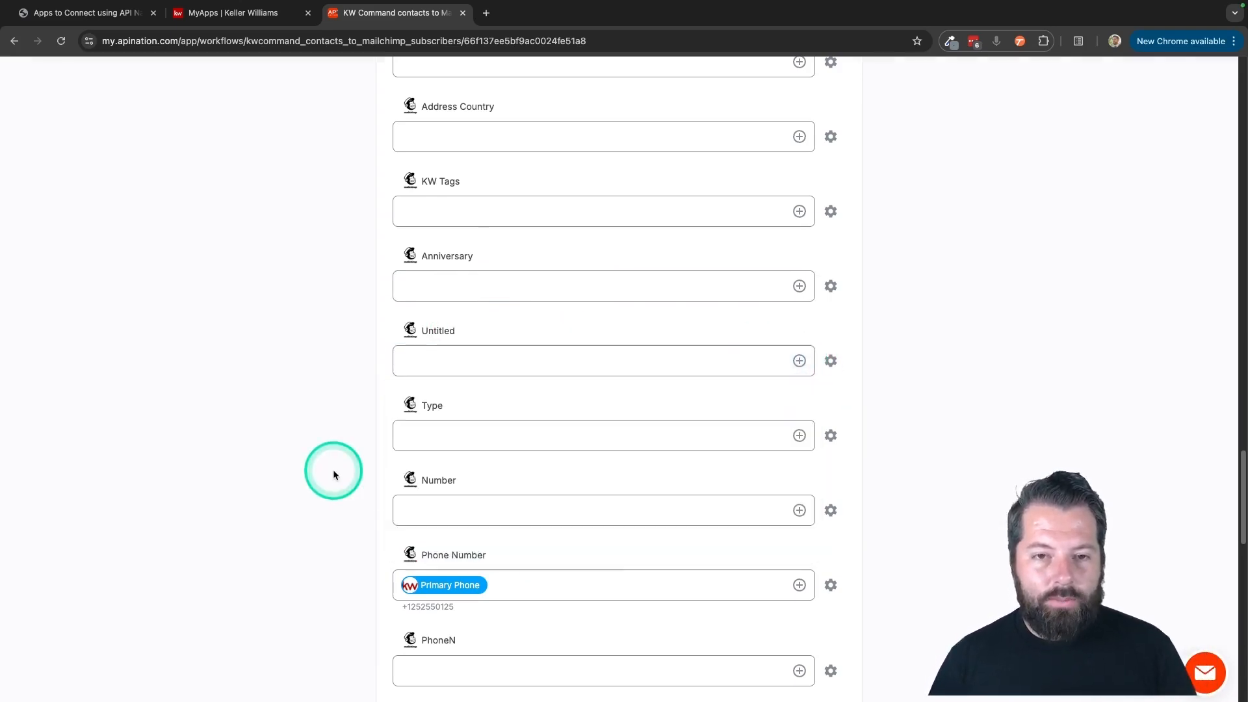
Activate the KW Command contacts to Mailchimp subscribers sync.
{"action": "scroll", "coordinate": [333, 475], "scroll_direction": "up", "scroll_amount": 20}
{"action": "left_click", "coordinate": [637, 260]}
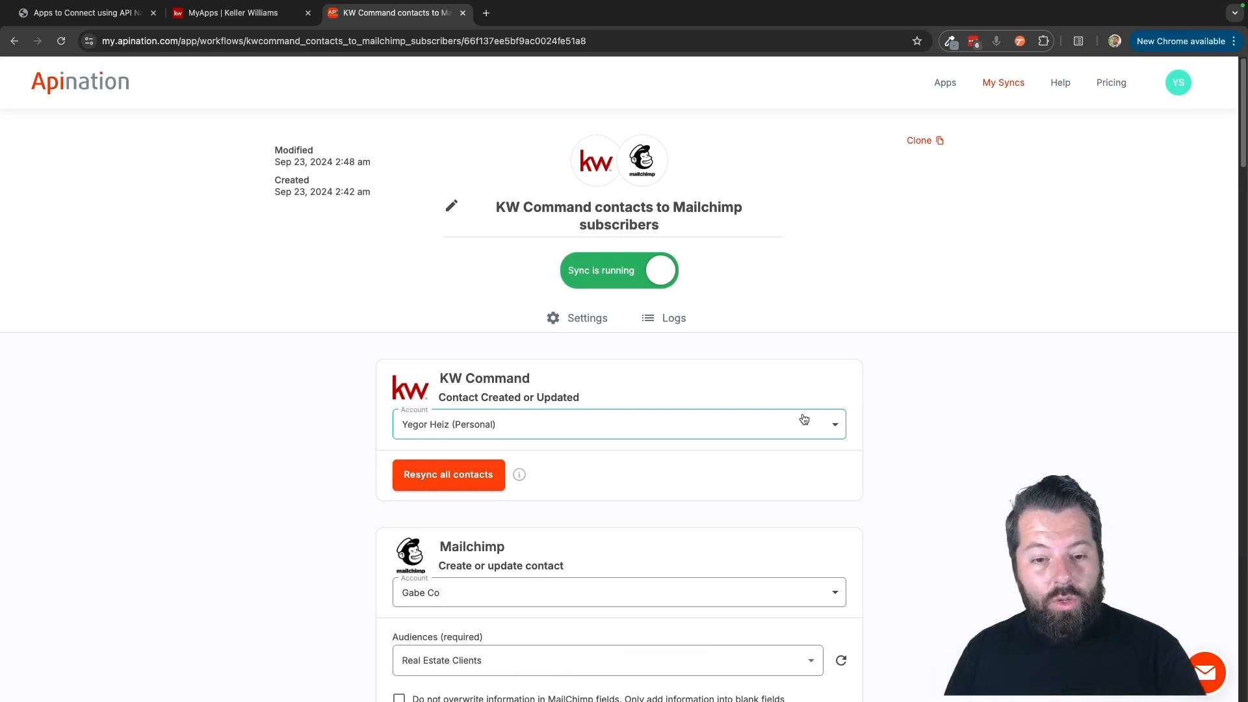
{"action": "left_click", "coordinate": [644, 197]}
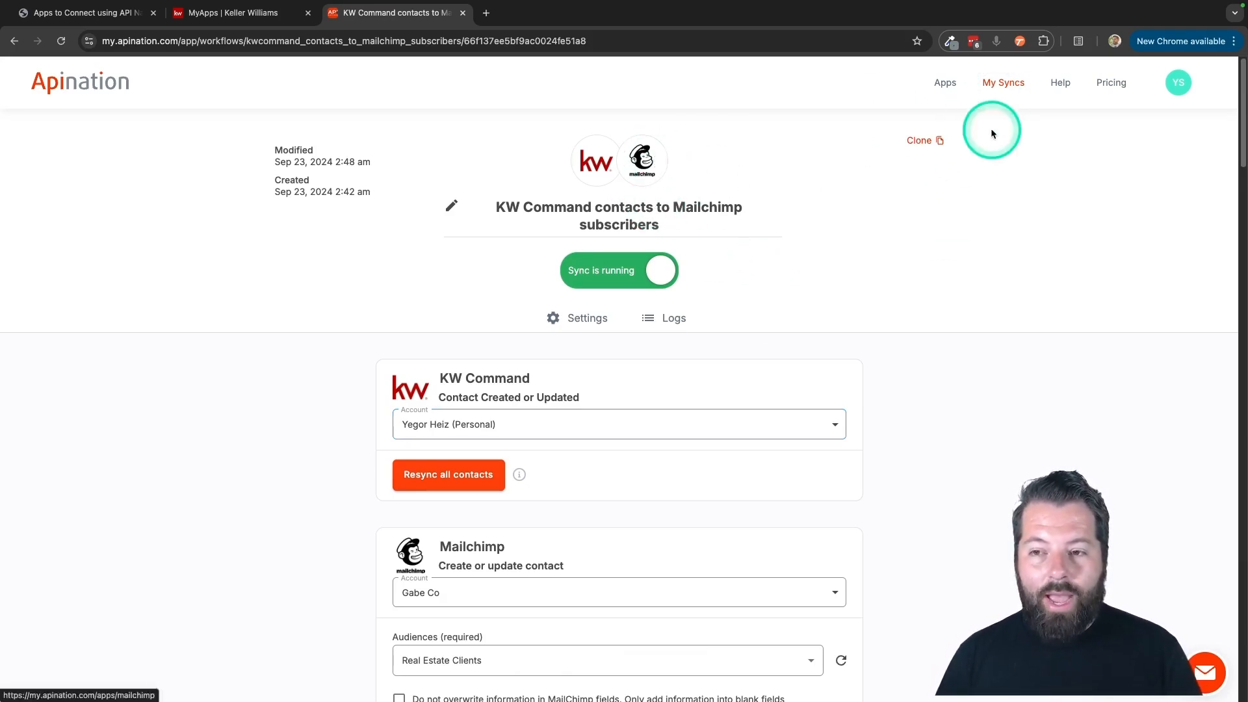
Return to the draft syncs and open the setup of the Mailchimp subscribers to KW Command contacts draft.
{"action": "left_click", "coordinate": [995, 94]}
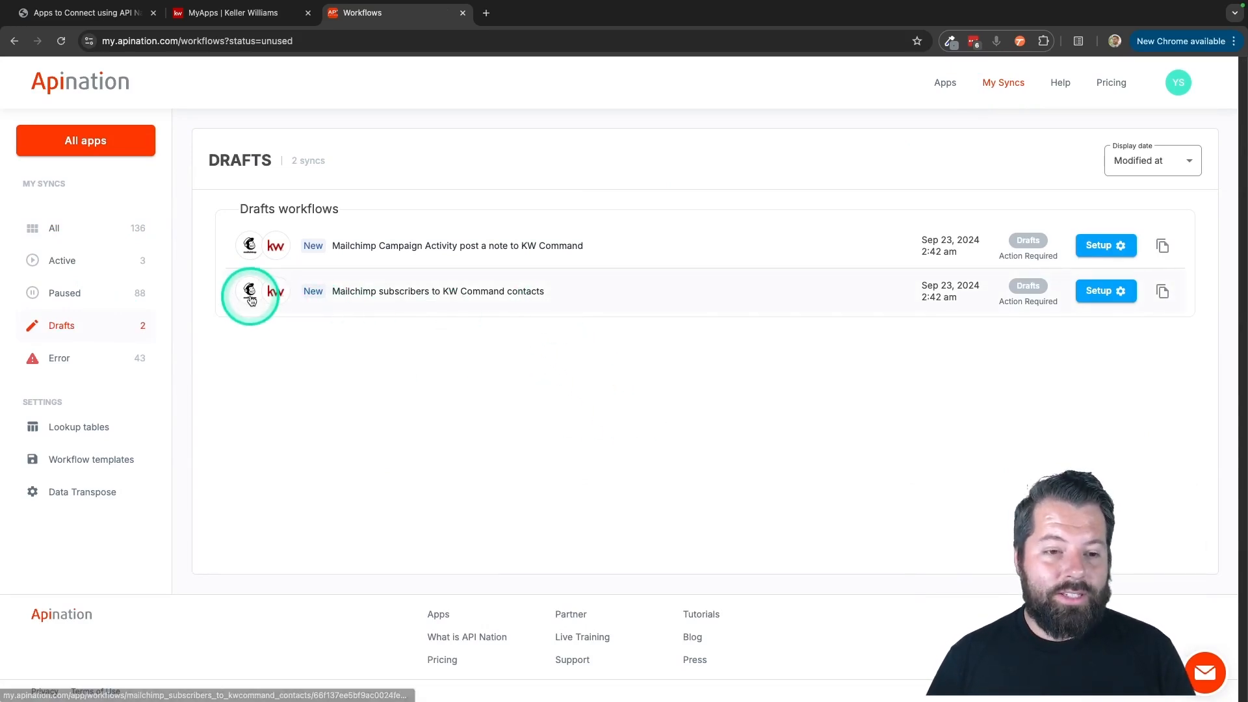
{"action": "left_click", "coordinate": [1094, 294]}
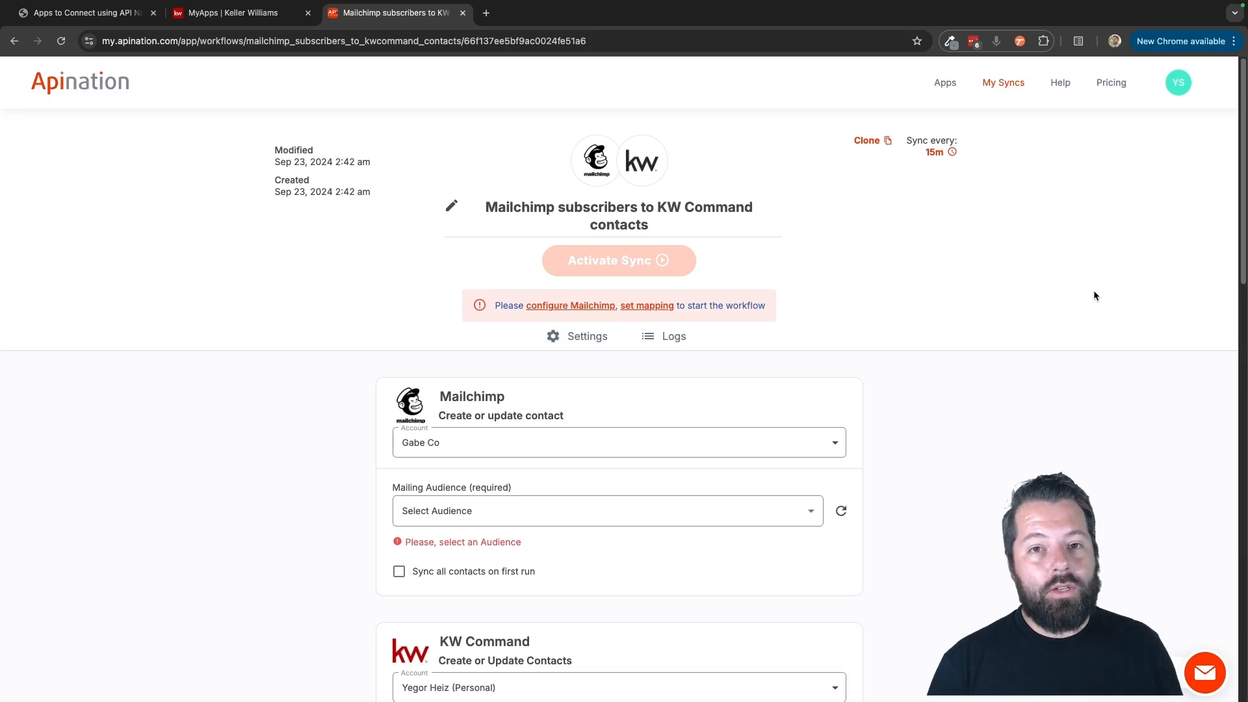
Choose Real Estate Clients as the Mailchimp mailing audience for the subscribers-to-contacts sync.
{"action": "left_click", "coordinate": [795, 526]}
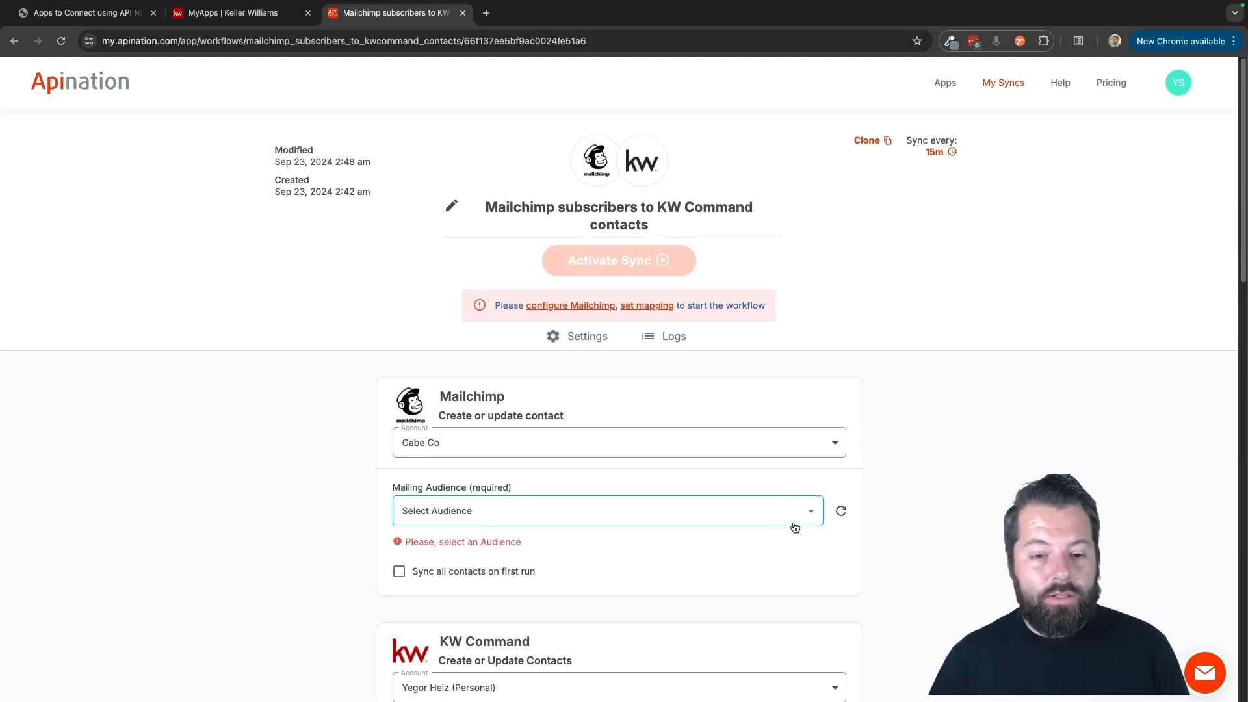
{"action": "scroll", "coordinate": [795, 527], "scroll_direction": "down", "scroll_amount": 1}
{"action": "left_click", "coordinate": [801, 453]}
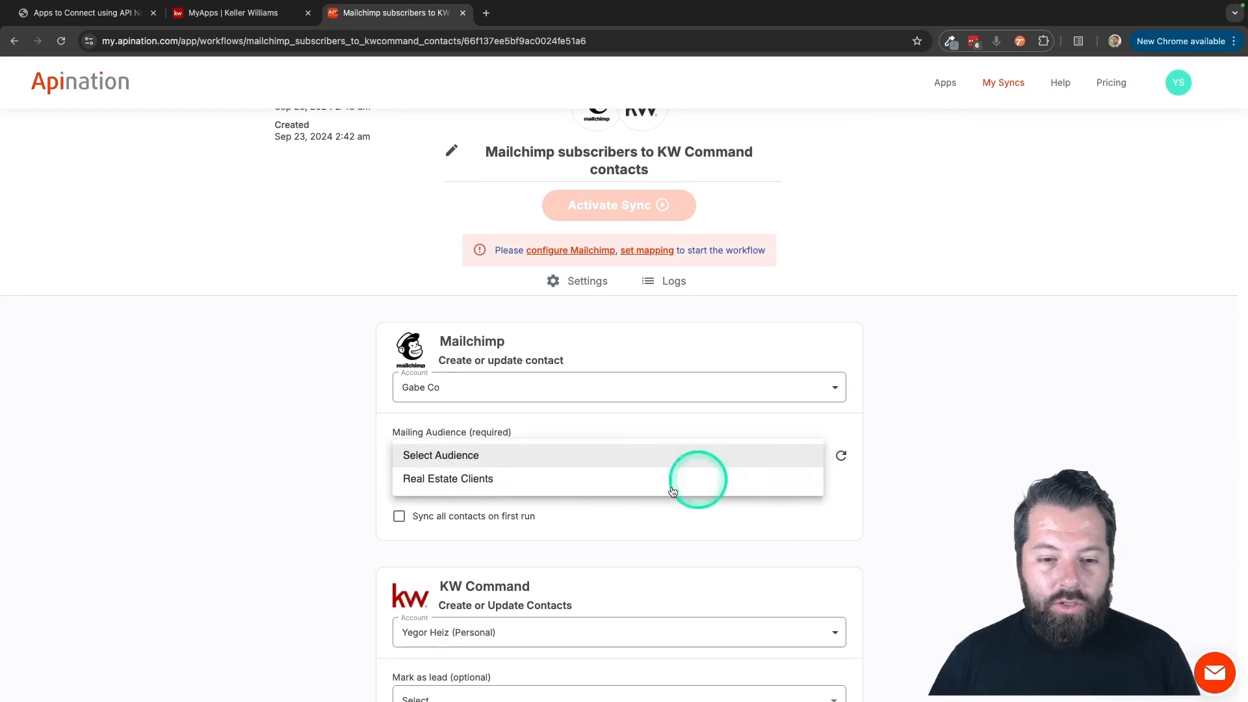
{"action": "left_click", "coordinate": [593, 479]}
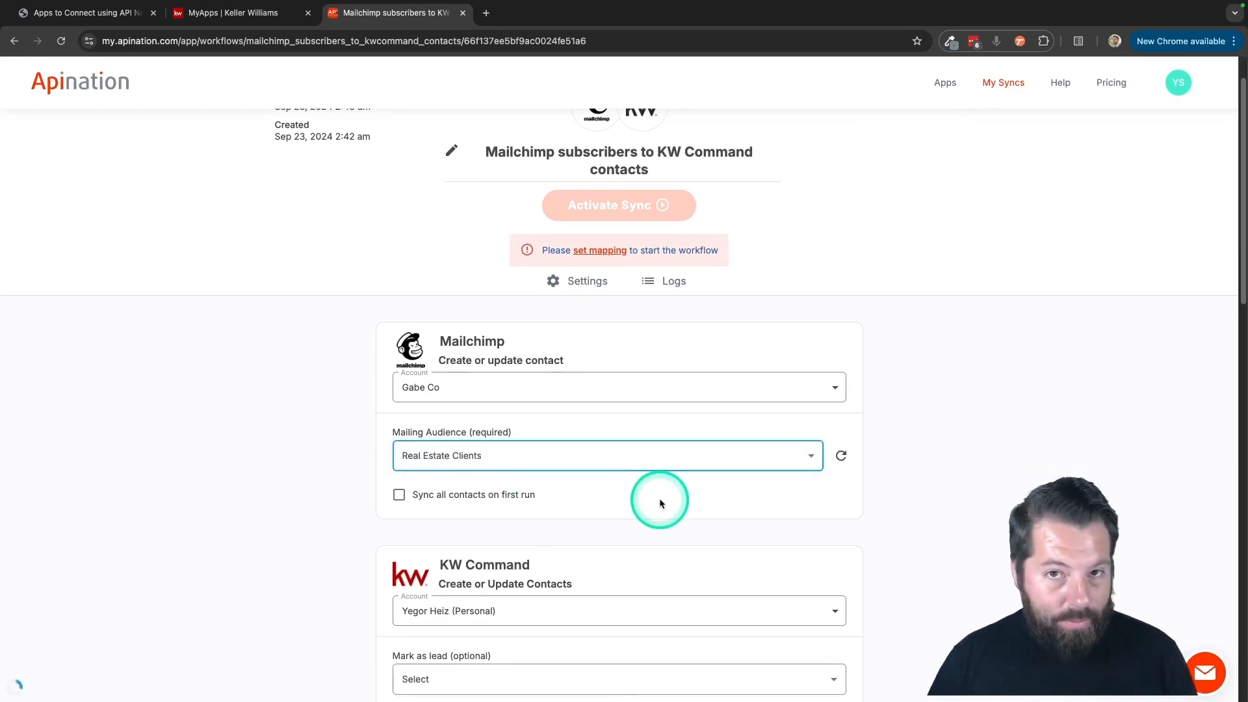
Examine the available Mark as lead options in the KW Command settings without choosing one.
{"action": "scroll", "coordinate": [660, 502], "scroll_direction": "down", "scroll_amount": 3}
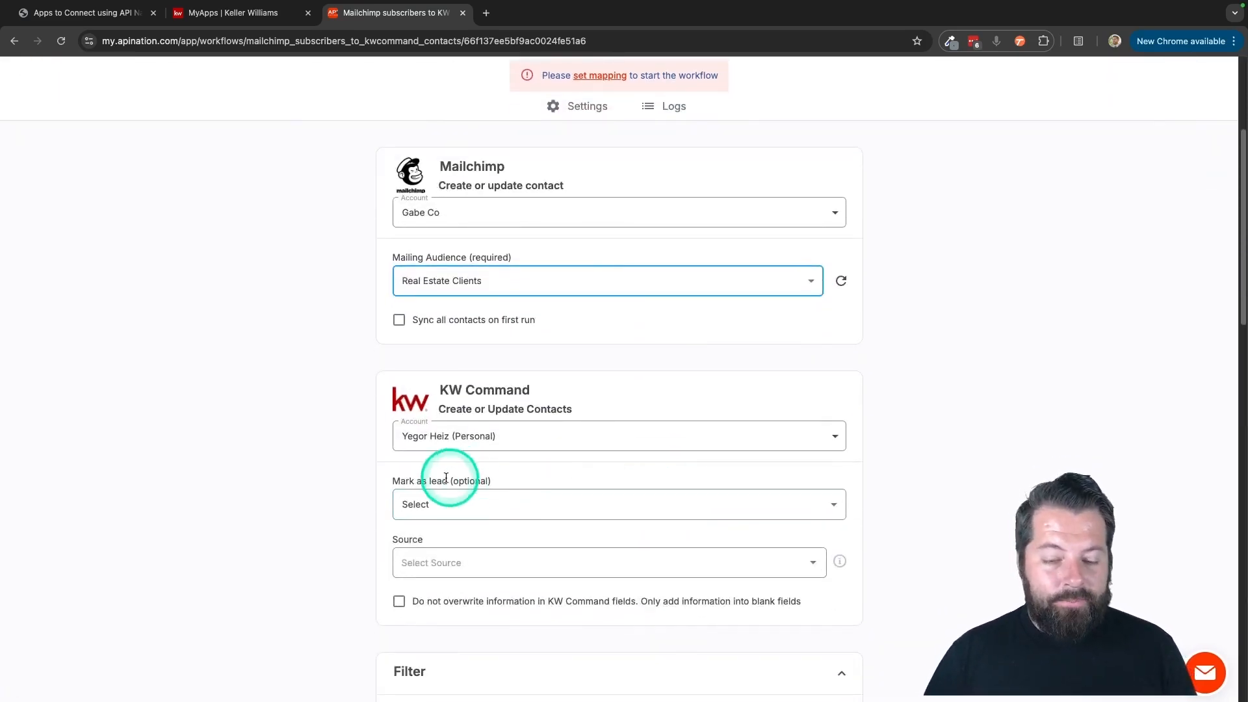
{"action": "scroll", "coordinate": [440, 496], "scroll_direction": "down", "scroll_amount": 1}
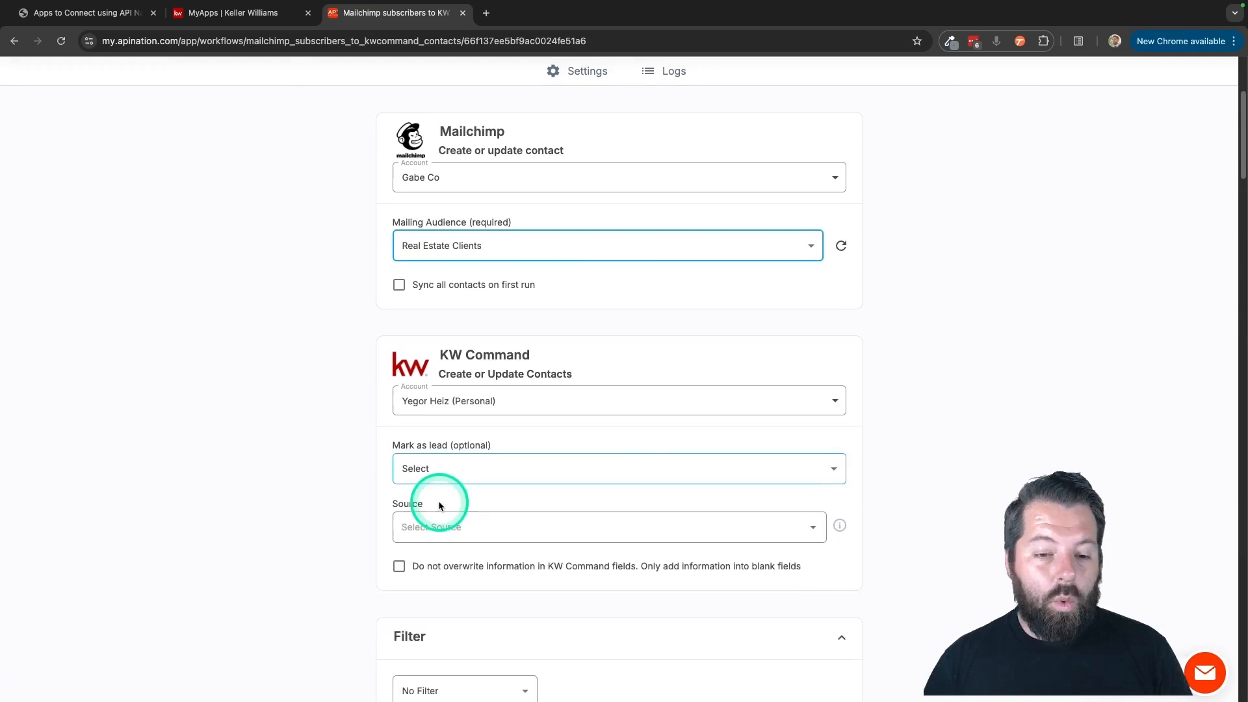
{"action": "left_click", "coordinate": [448, 463]}
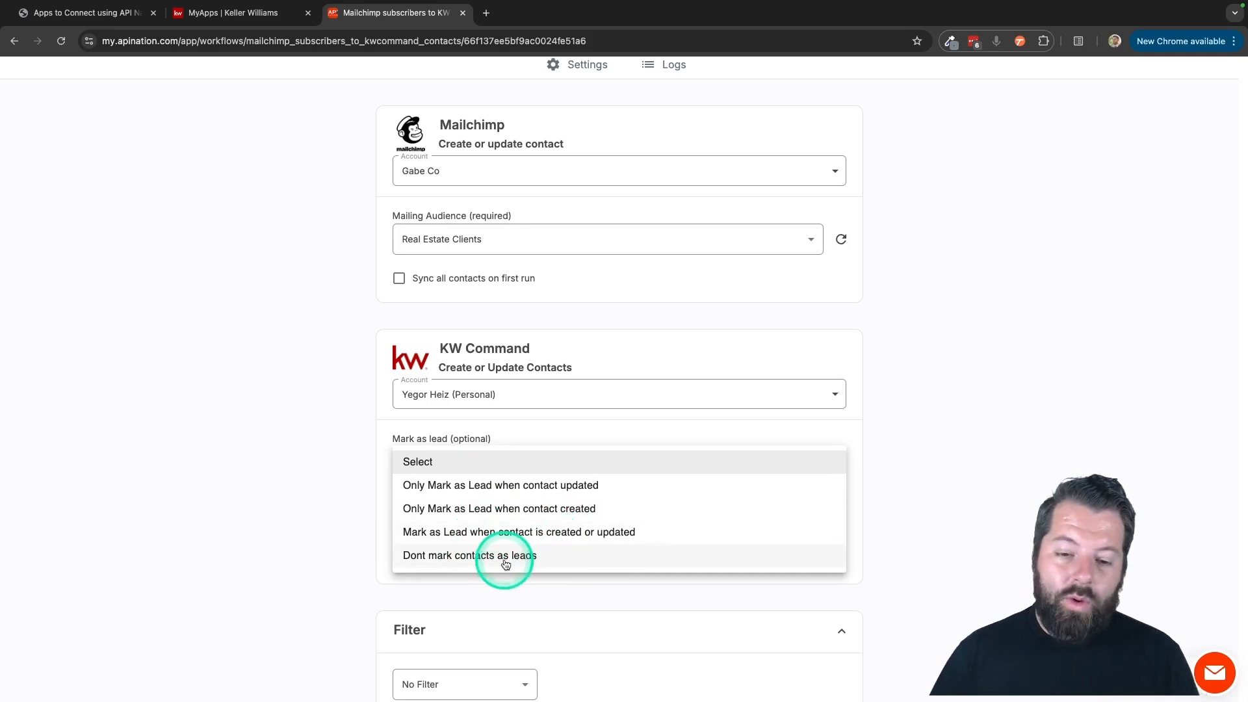
{"action": "left_click", "coordinate": [364, 551]}
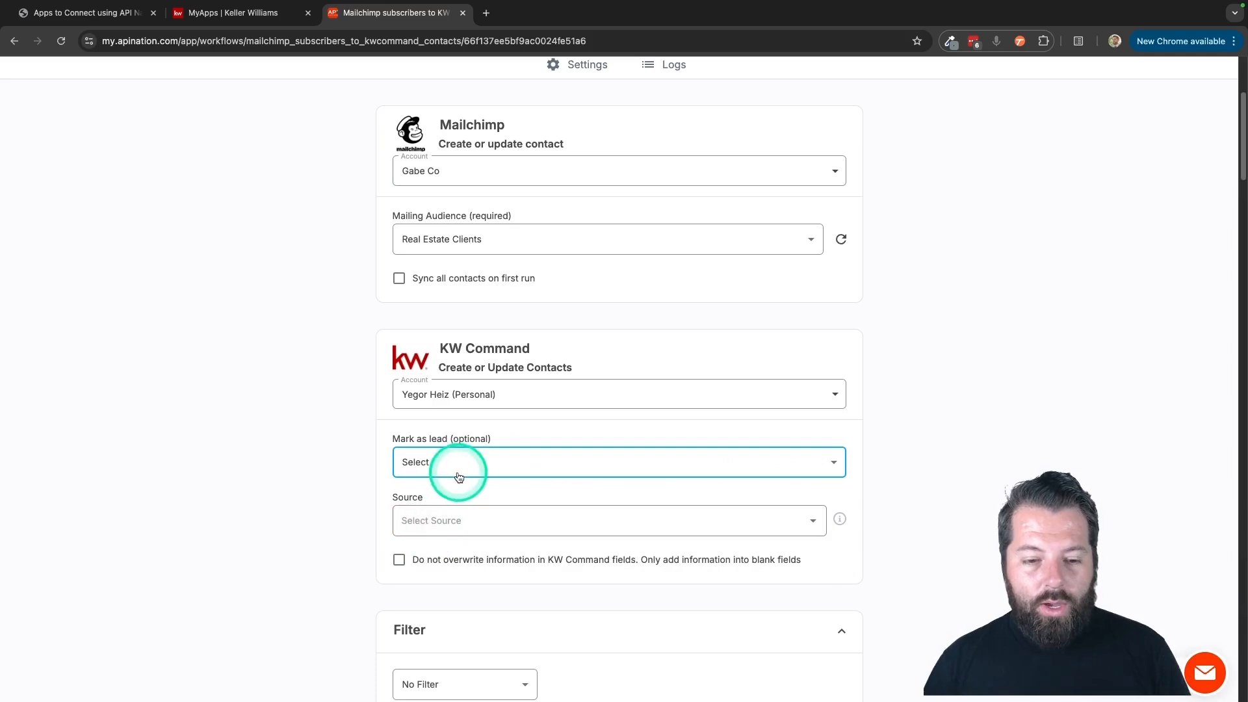
Examine which Mailchimp fields can be used to filter the sync, leaving it at No Filter.
{"action": "scroll", "coordinate": [442, 448], "scroll_direction": "down", "scroll_amount": 1}
{"action": "scroll", "coordinate": [479, 489], "scroll_direction": "down", "scroll_amount": 4}
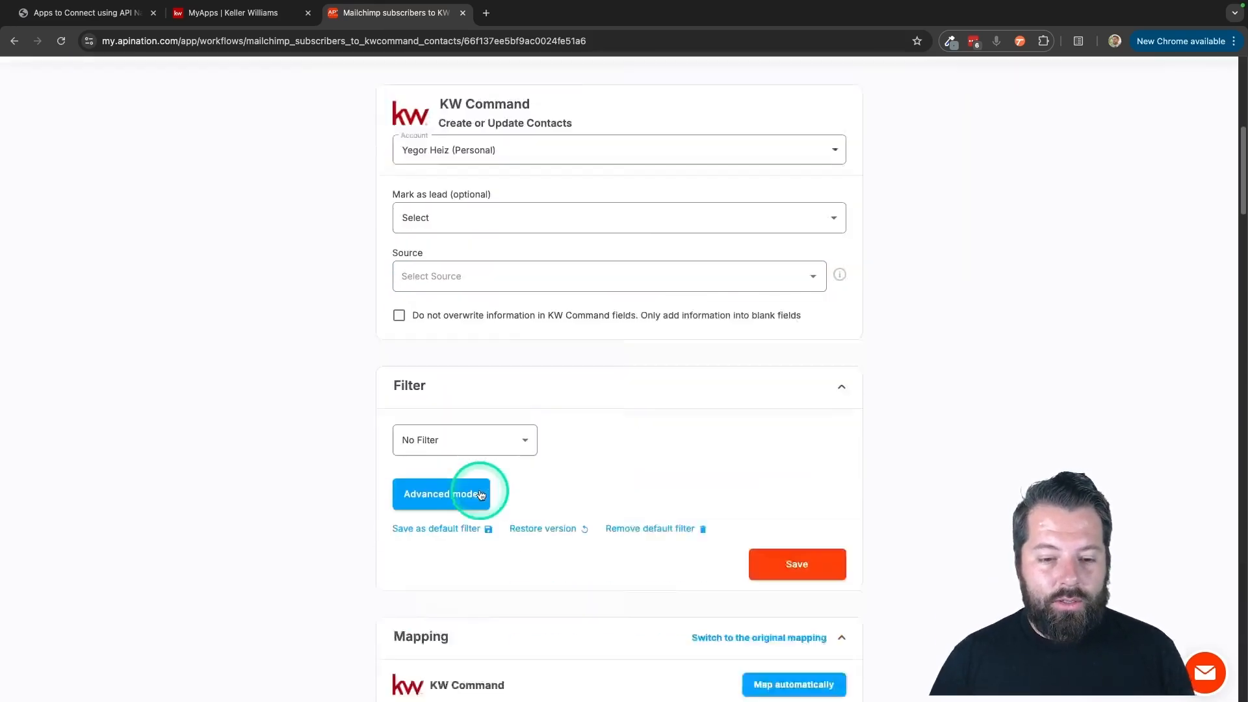
{"action": "scroll", "coordinate": [479, 494], "scroll_direction": "down", "scroll_amount": 1}
{"action": "scroll", "coordinate": [479, 494], "scroll_direction": "up", "scroll_amount": 2}
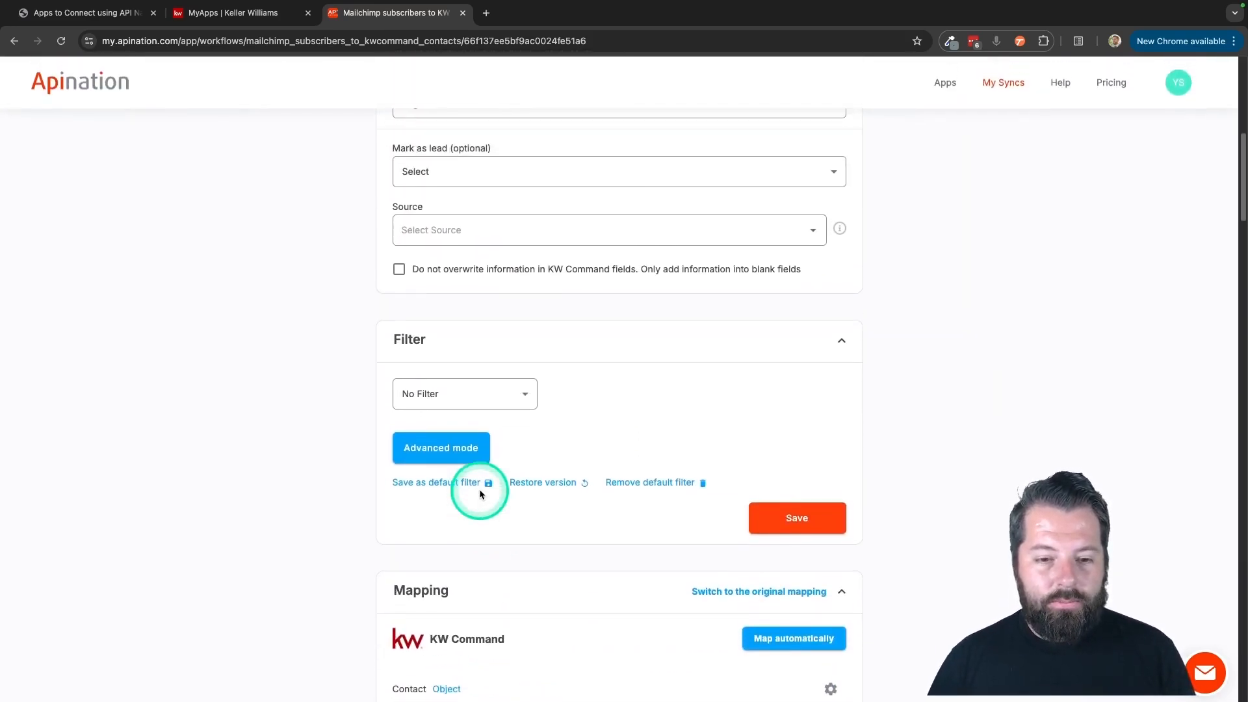
{"action": "left_click", "coordinate": [511, 415]}
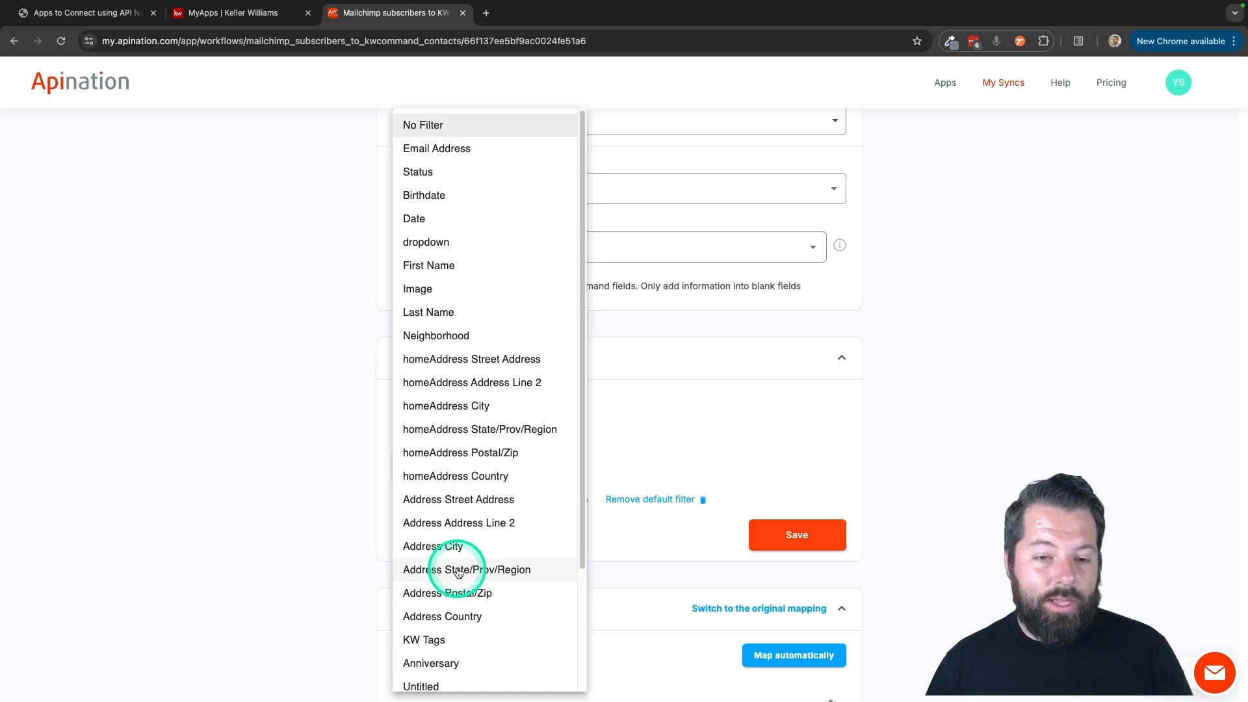
{"action": "scroll", "coordinate": [458, 572], "scroll_direction": "down", "scroll_amount": 4}
{"action": "scroll", "coordinate": [459, 572], "scroll_direction": "up", "scroll_amount": 4}
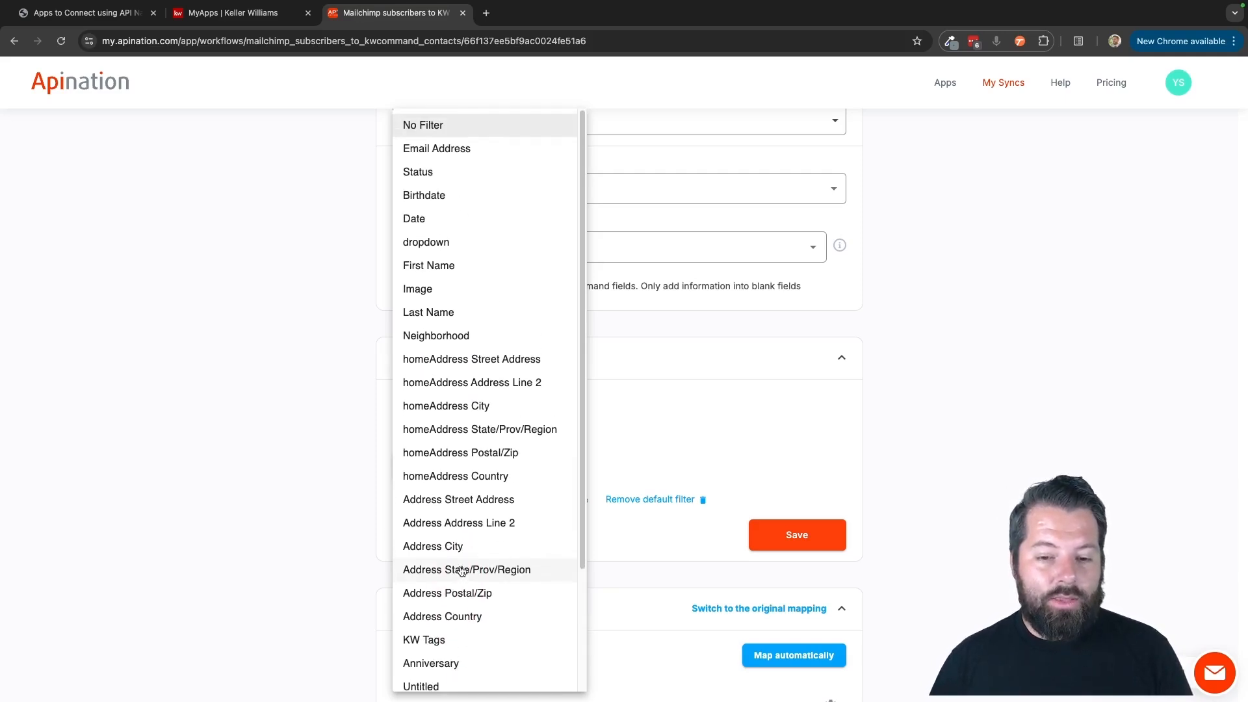
{"action": "left_click", "coordinate": [703, 421]}
Review the filter section and the beginning of the KW Command field mapping.
{"action": "scroll", "coordinate": [669, 683], "scroll_direction": "down", "scroll_amount": 1}
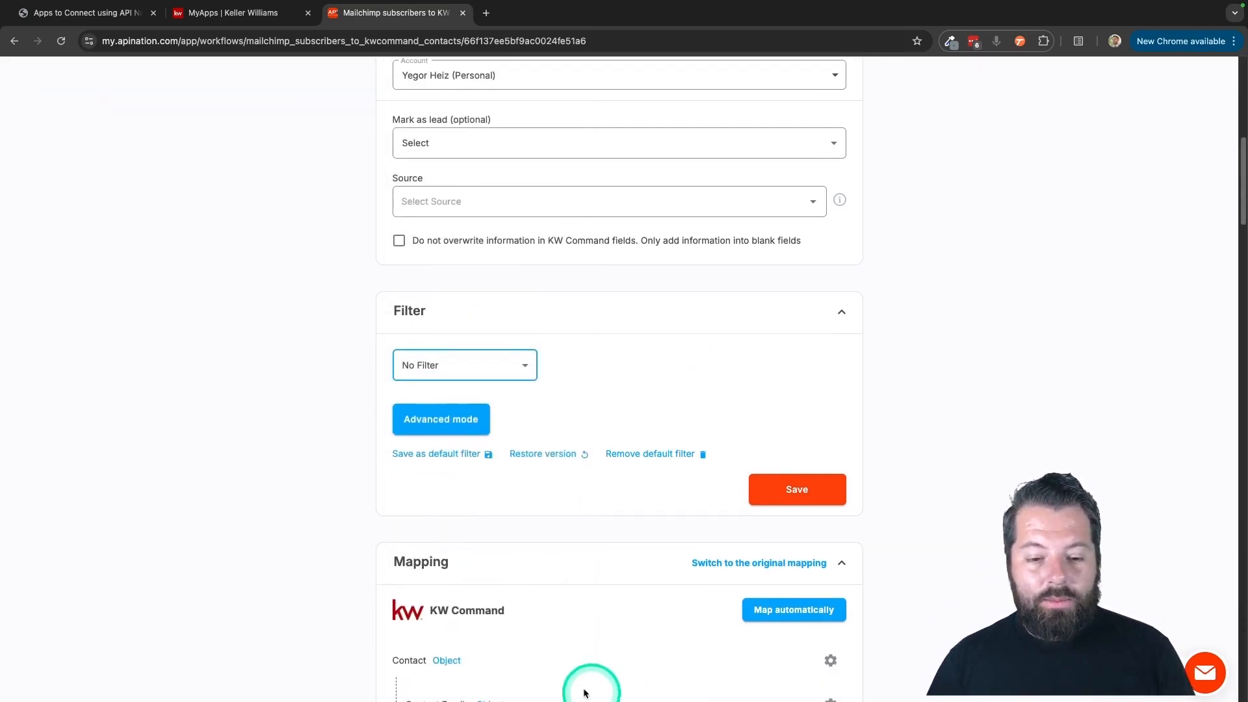
{"action": "scroll", "coordinate": [533, 593], "scroll_direction": "down", "scroll_amount": 1}
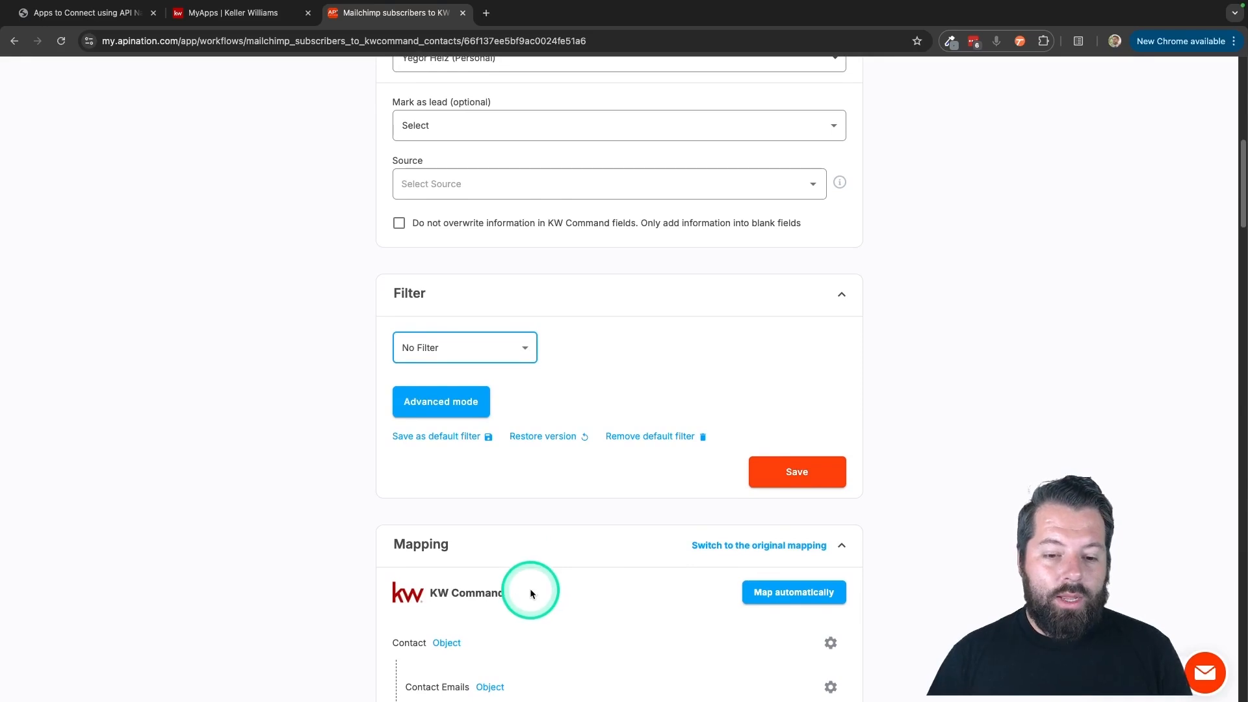
{"action": "scroll", "coordinate": [578, 598], "scroll_direction": "up", "scroll_amount": 1}
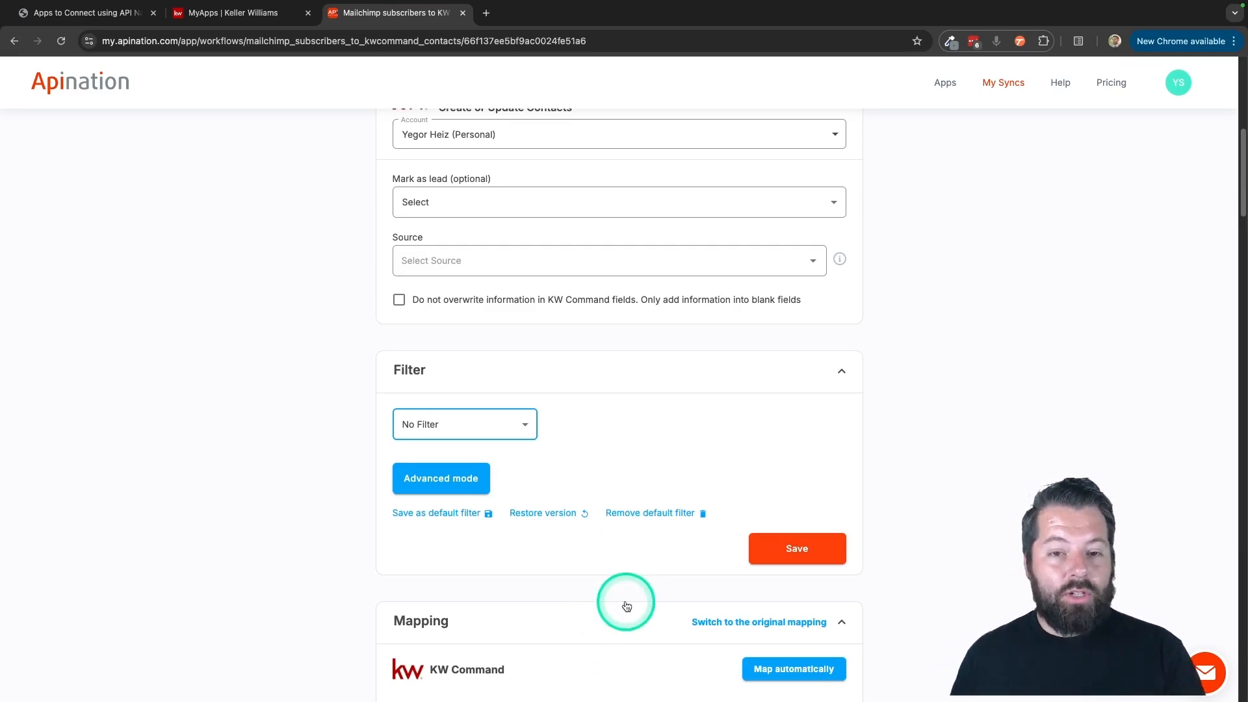
{"action": "scroll", "coordinate": [607, 610], "scroll_direction": "down", "scroll_amount": 1}
{"action": "scroll", "coordinate": [605, 611], "scroll_direction": "up", "scroll_amount": 1}
{"action": "scroll", "coordinate": [606, 611], "scroll_direction": "up", "scroll_amount": 1}
{"action": "scroll", "coordinate": [606, 611], "scroll_direction": "down", "scroll_amount": 1}
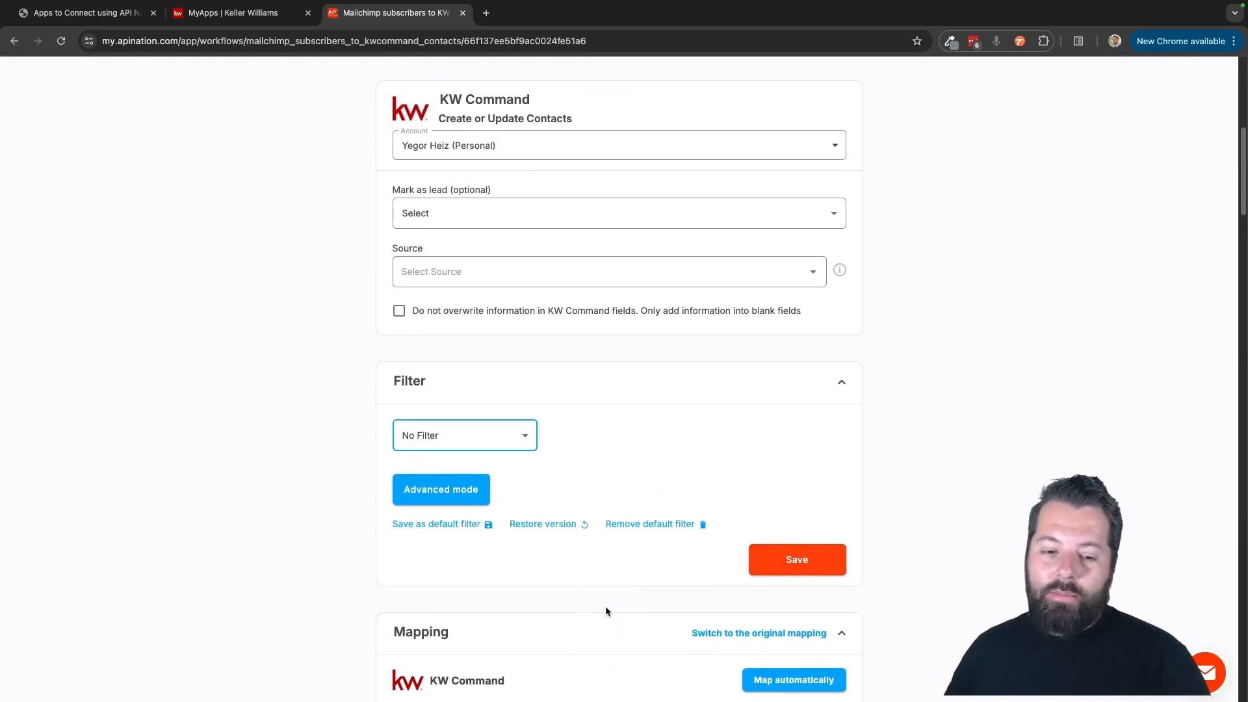
{"action": "scroll", "coordinate": [606, 611], "scroll_direction": "down", "scroll_amount": 1}
{"action": "left_click", "coordinate": [434, 604]}
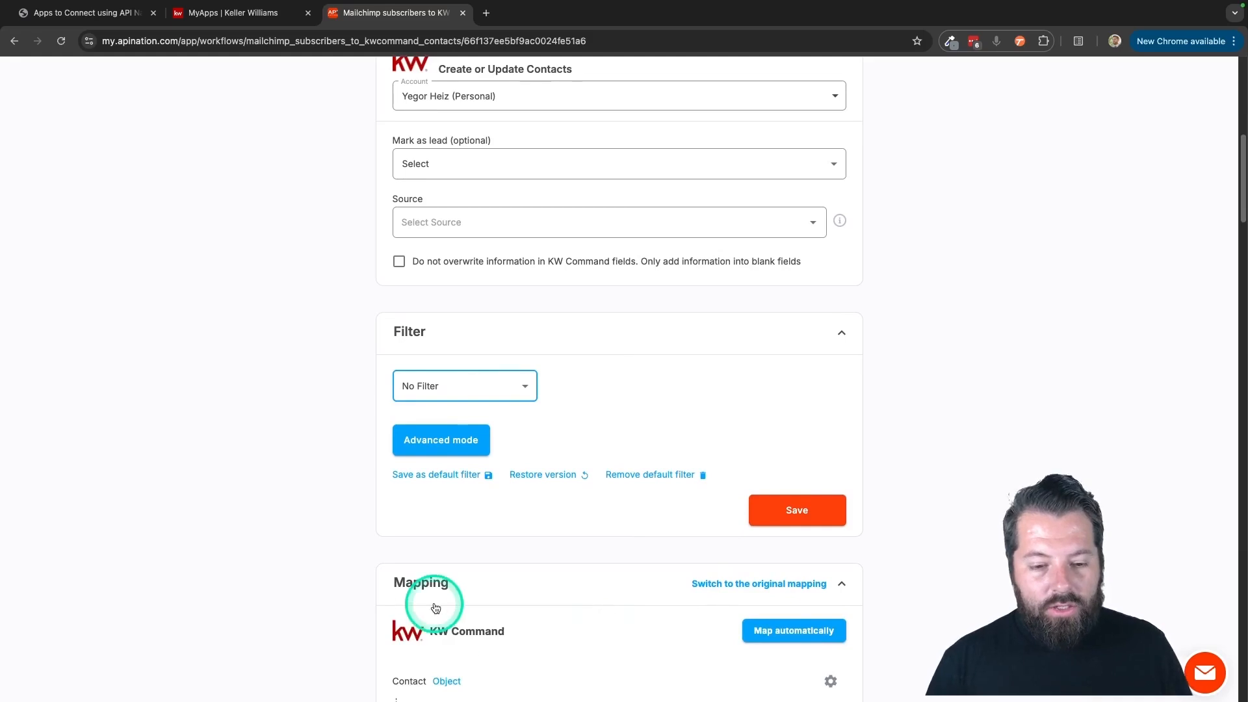
{"action": "scroll", "coordinate": [434, 604], "scroll_direction": "down", "scroll_amount": 1}
Activate the Mailchimp subscribers to KW Command contacts sync and open the Mailchimp Campaign Activity post a note to KW Command draft.
{"action": "scroll", "coordinate": [459, 610], "scroll_direction": "up", "scroll_amount": 10}
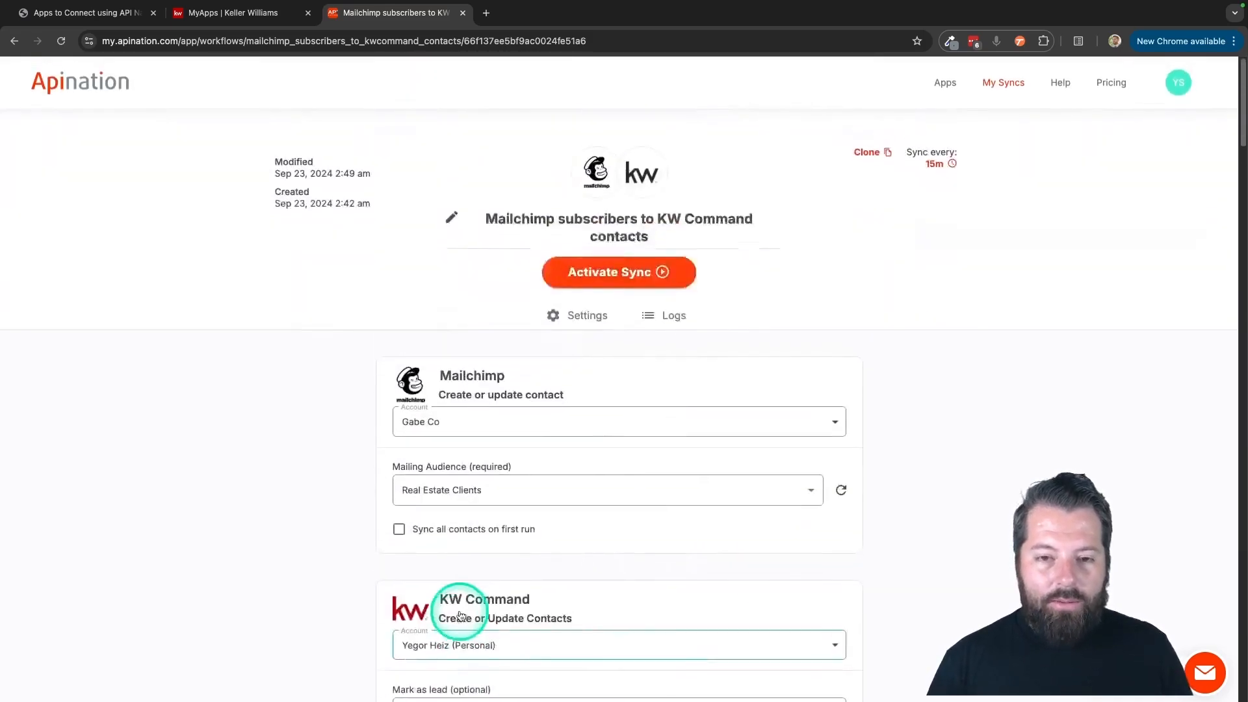
{"action": "left_click", "coordinate": [644, 268]}
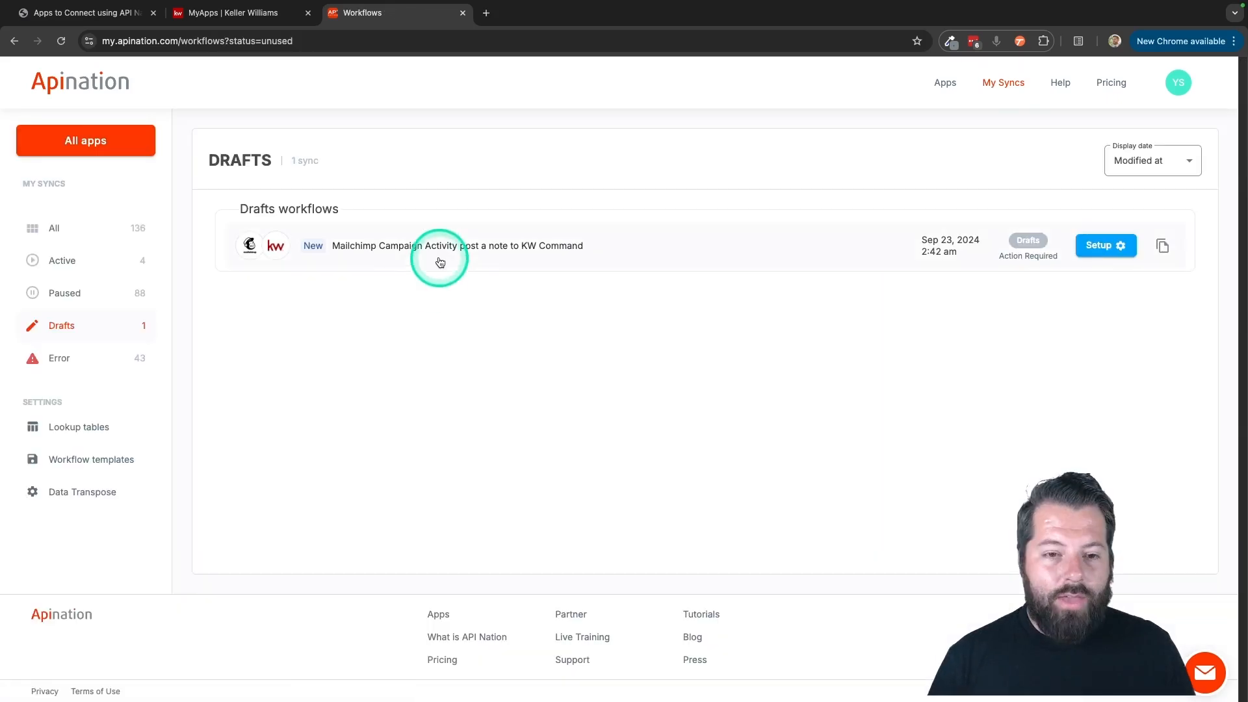
{"action": "left_click", "coordinate": [427, 248]}
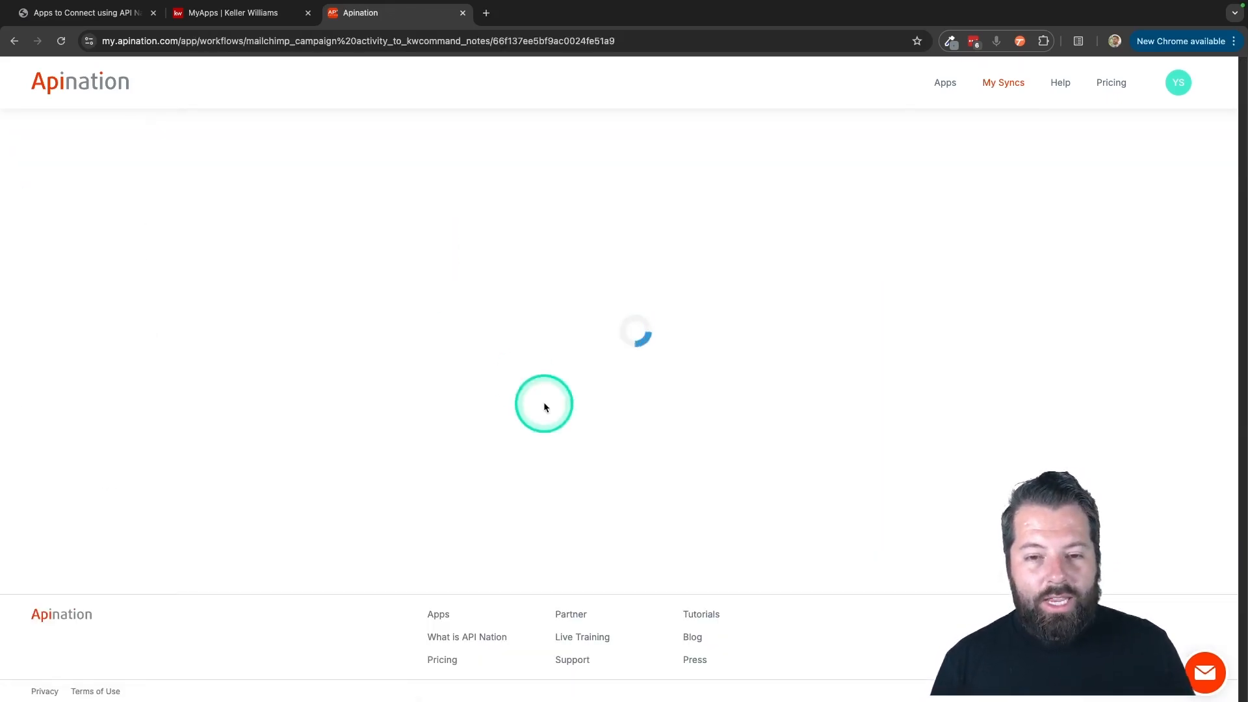
Set the Mailchimp activity to Email Opened and the campaign to Test Campaign.
{"action": "scroll", "coordinate": [614, 521], "scroll_direction": "down", "scroll_amount": 1}
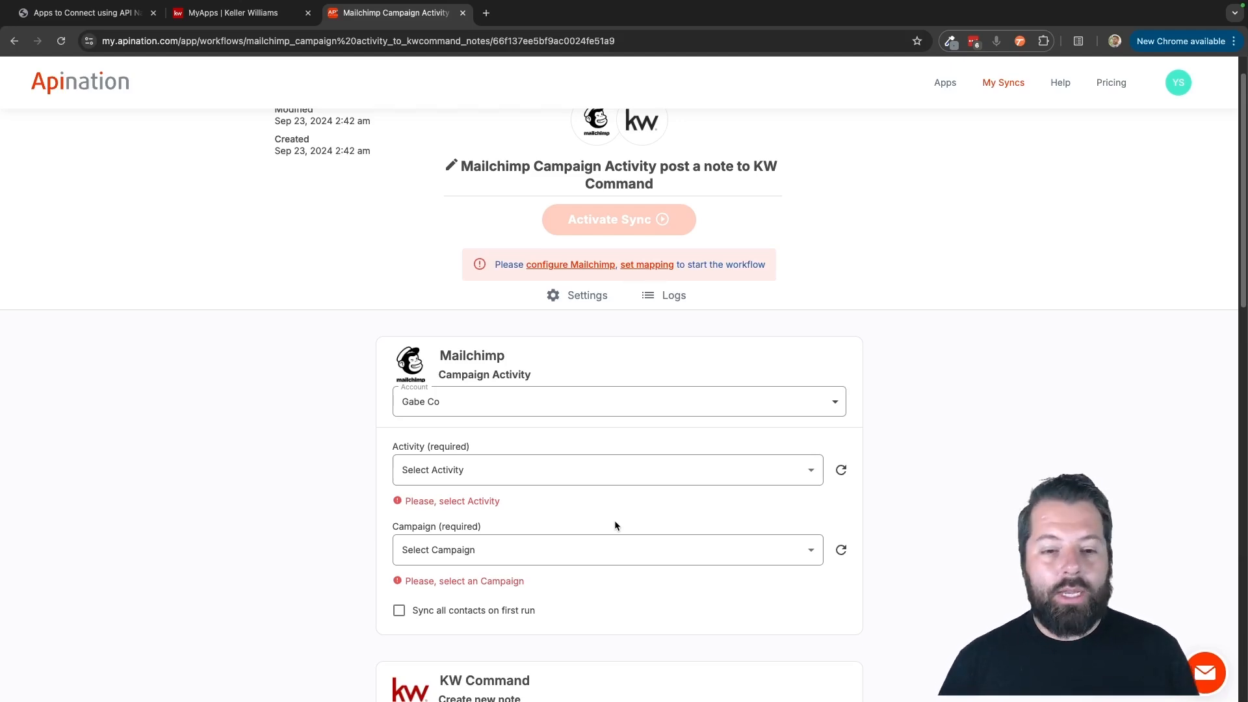
{"action": "scroll", "coordinate": [615, 520], "scroll_direction": "down", "scroll_amount": 3}
{"action": "scroll", "coordinate": [605, 388], "scroll_direction": "down", "scroll_amount": 1}
{"action": "left_click", "coordinate": [454, 327]}
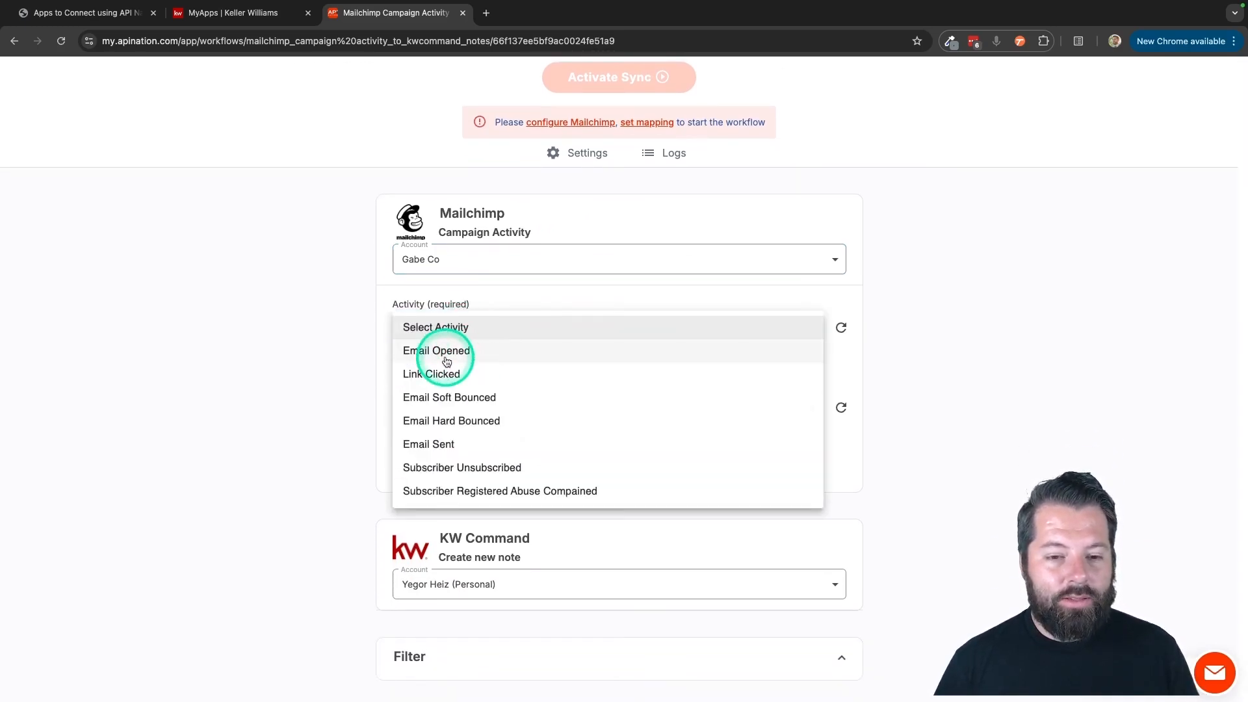
{"action": "left_click", "coordinate": [448, 357]}
{"action": "left_click", "coordinate": [506, 389]}
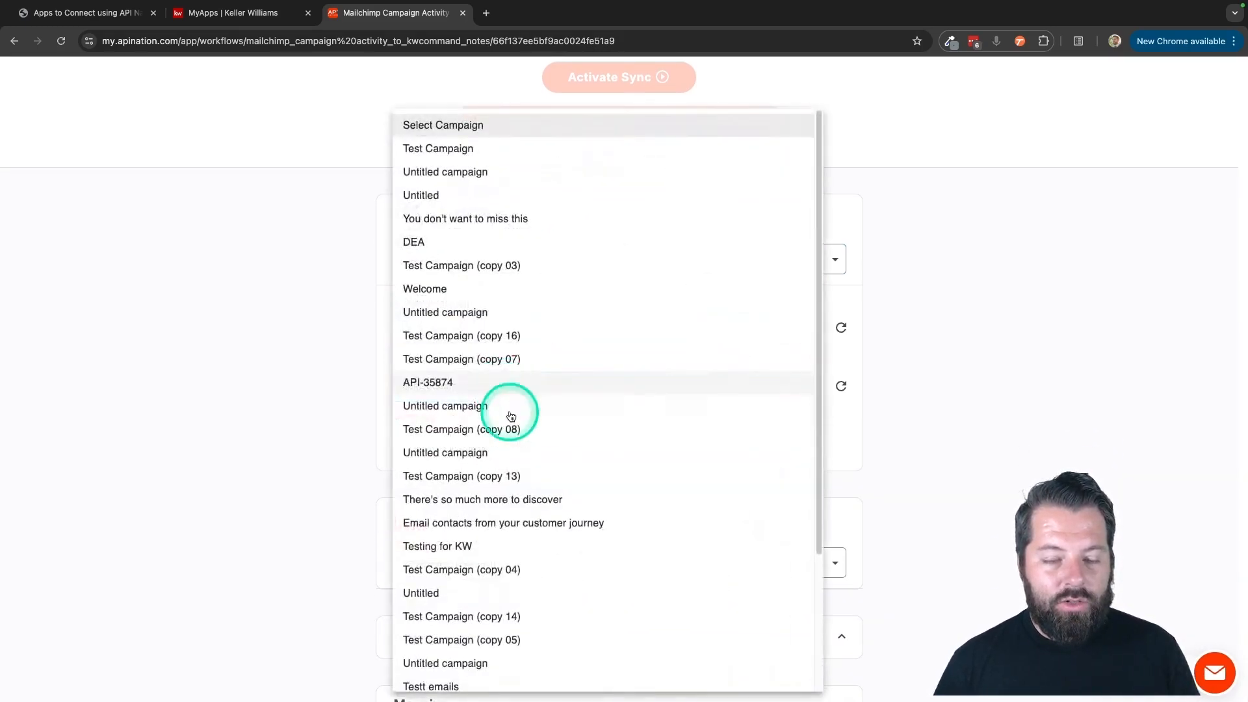
{"action": "left_click", "coordinate": [476, 151]}
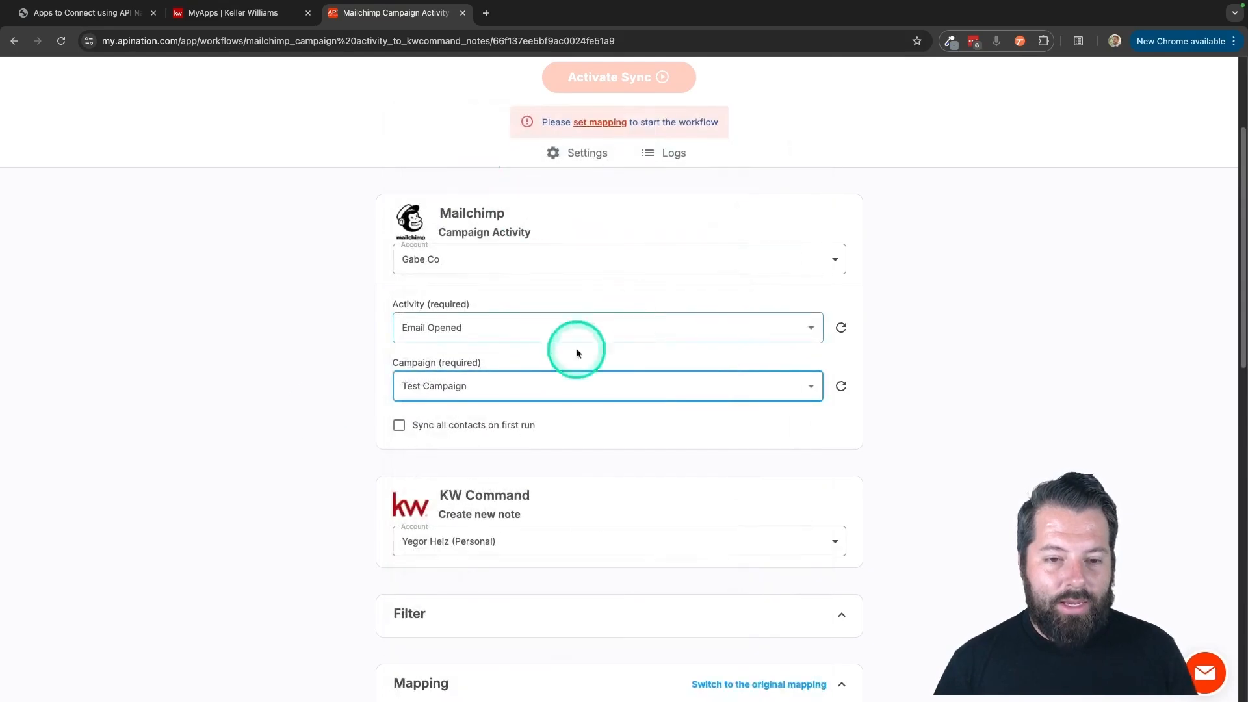
{"action": "left_click", "coordinate": [331, 431]}
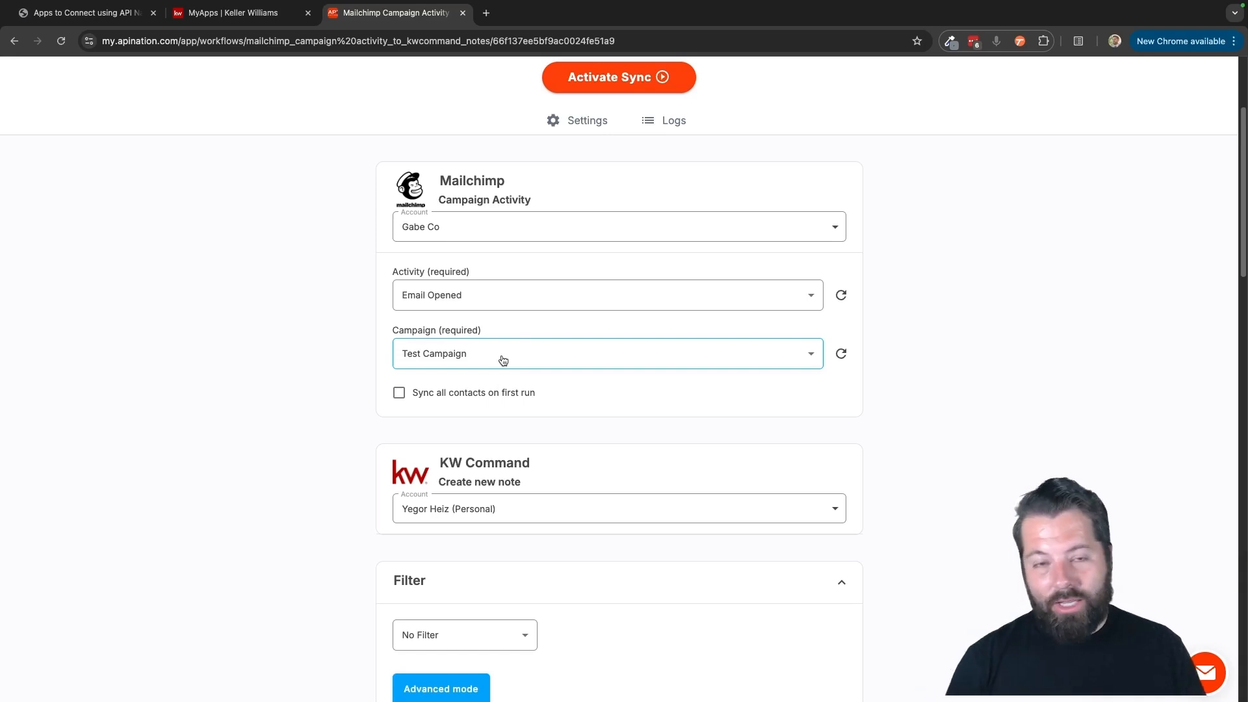
Review the filter section and the list of KW Command note fields that require mapping.
{"action": "scroll", "coordinate": [550, 400], "scroll_direction": "down", "scroll_amount": 5}
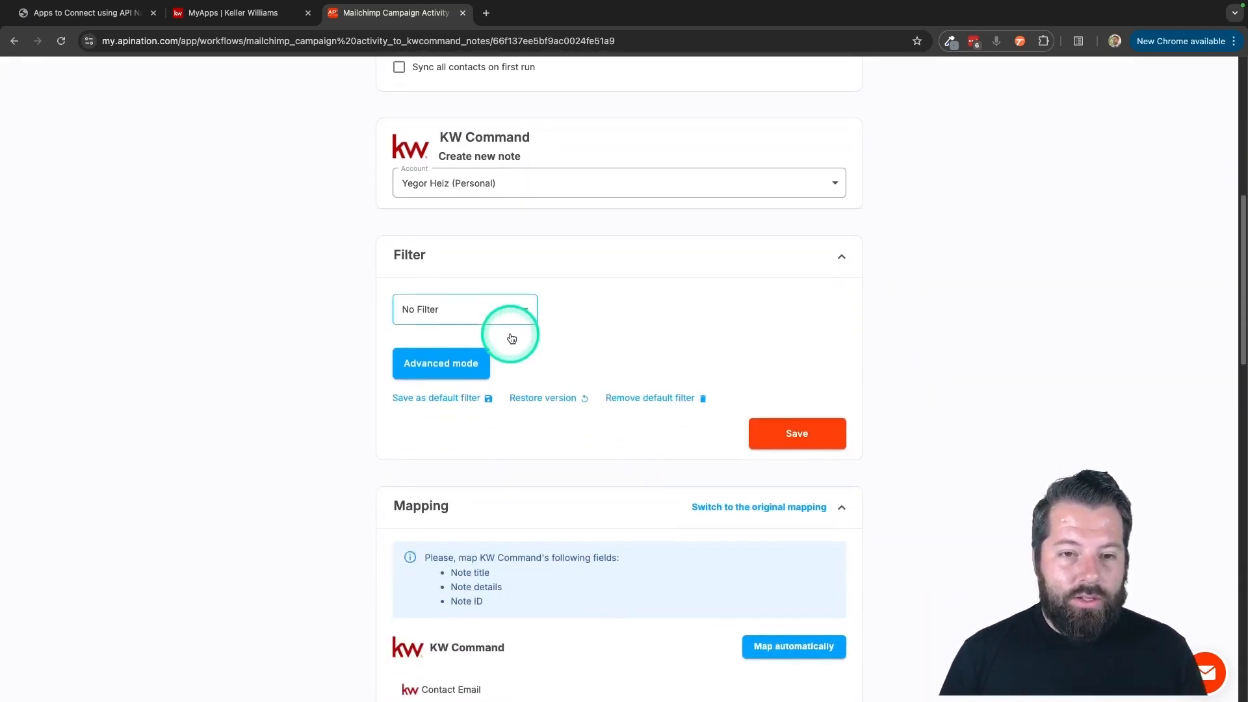
{"action": "scroll", "coordinate": [533, 371], "scroll_direction": "down", "scroll_amount": 1}
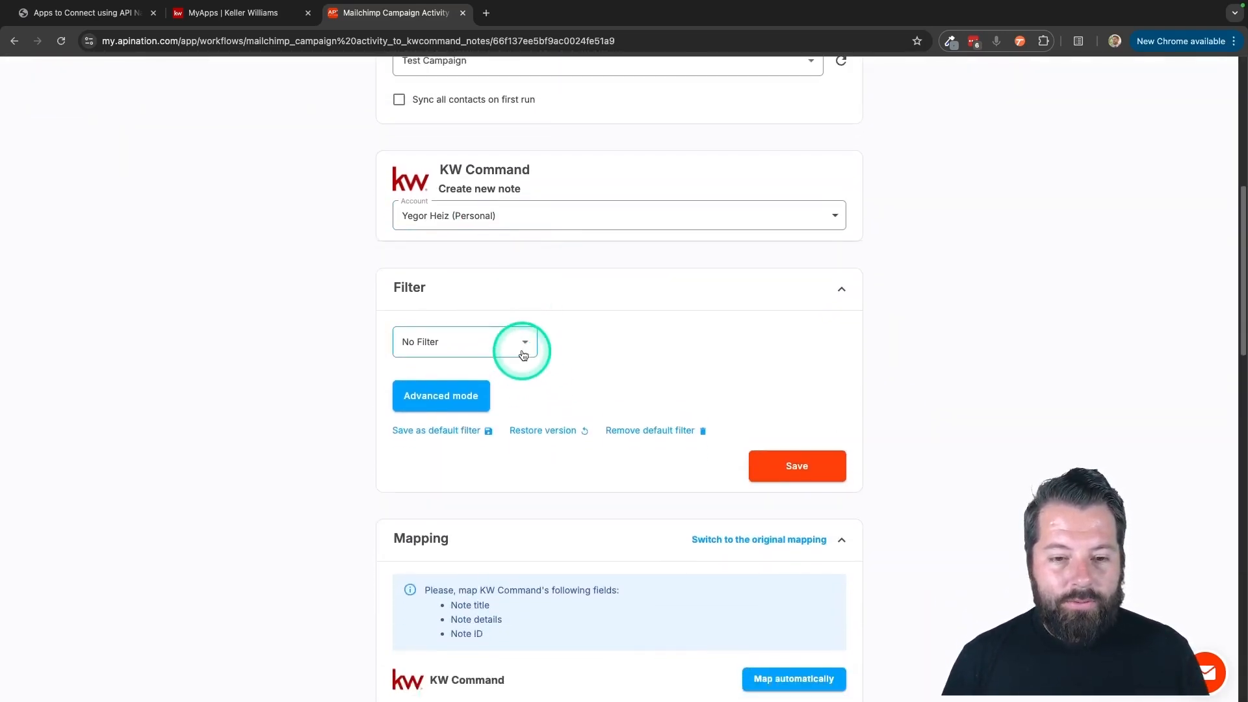
{"action": "scroll", "coordinate": [523, 350], "scroll_direction": "down", "scroll_amount": 5}
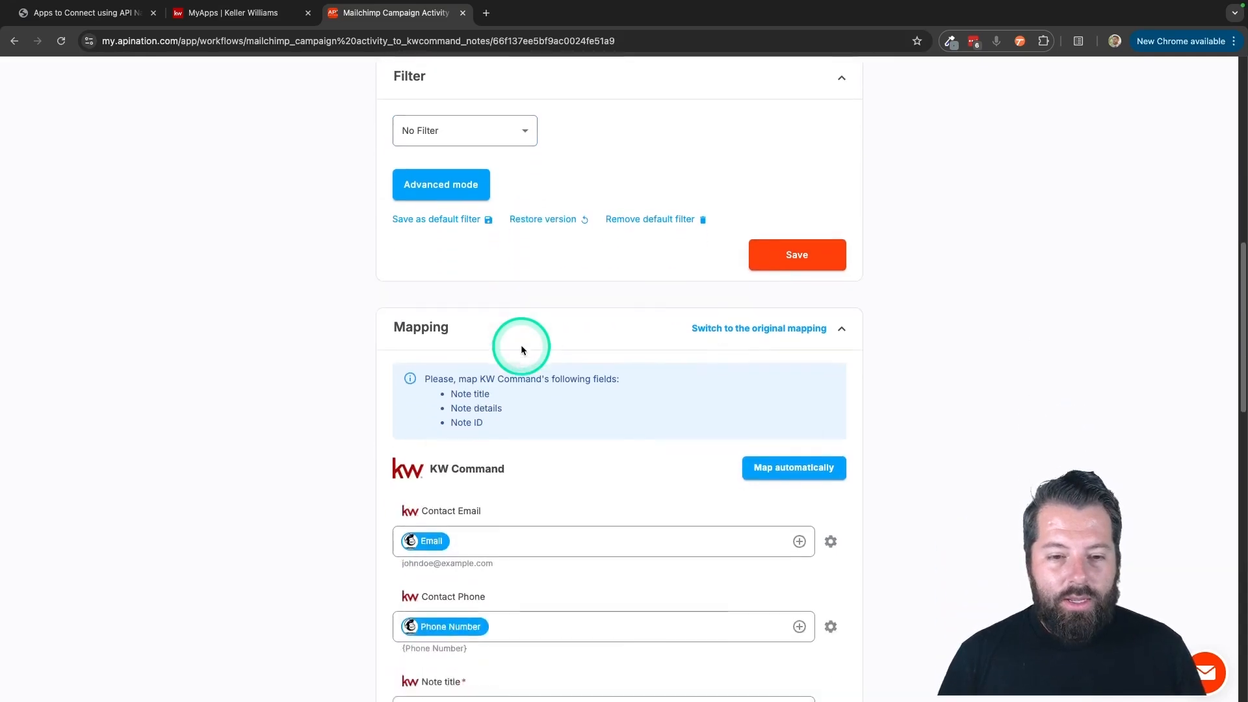
{"action": "scroll", "coordinate": [518, 404], "scroll_direction": "down", "scroll_amount": 2}
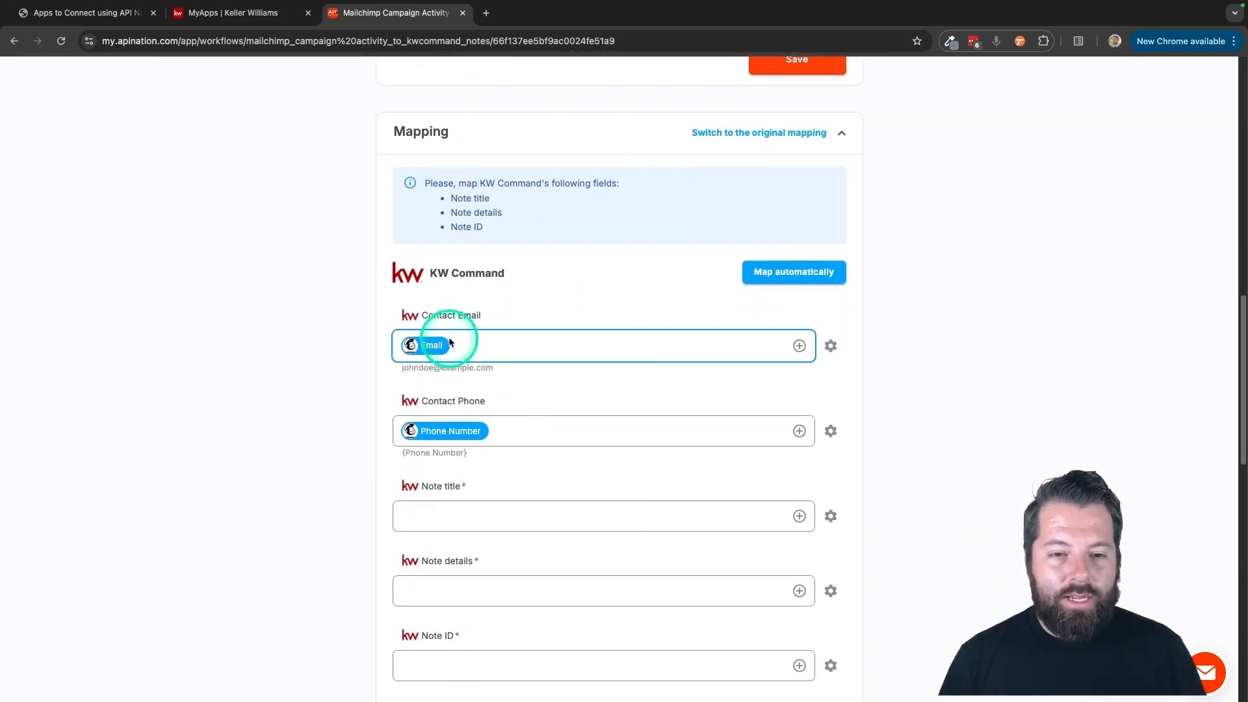
{"action": "left_click_drag", "start_coordinate": [454, 202], "coordinate": [541, 212]}
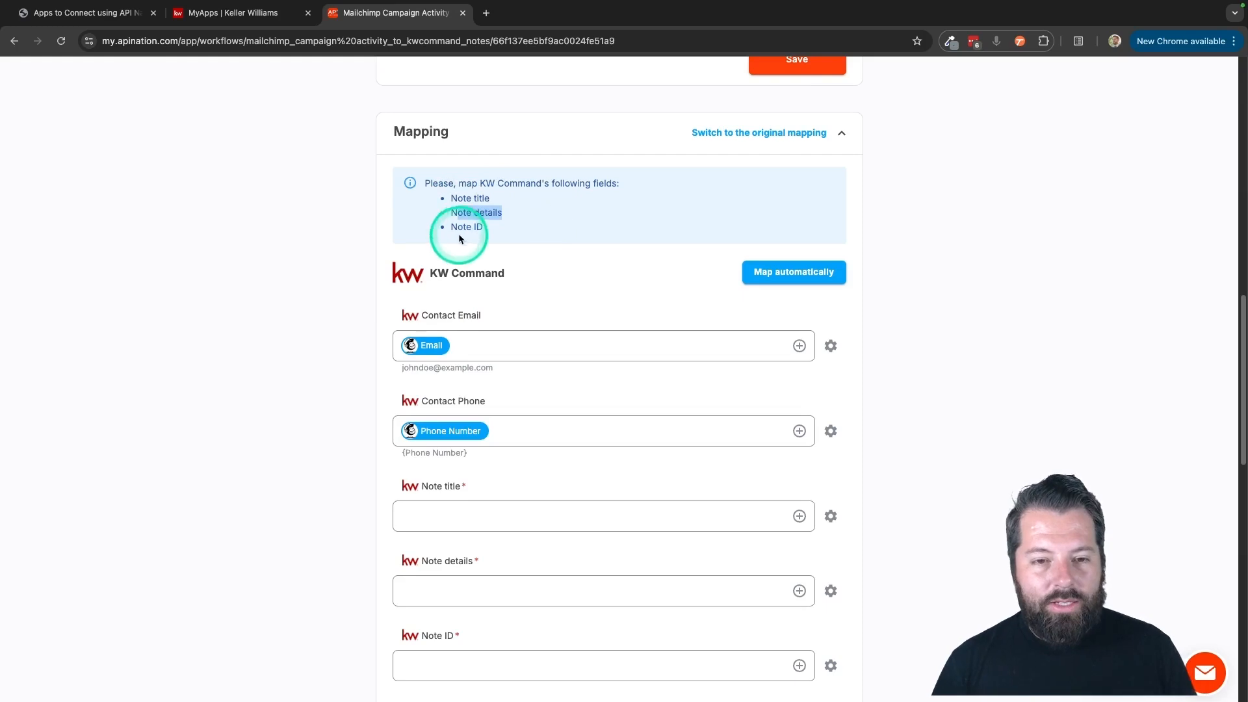
{"action": "left_click_drag", "start_coordinate": [458, 232], "coordinate": [537, 223]}
{"action": "left_click", "coordinate": [552, 311]}
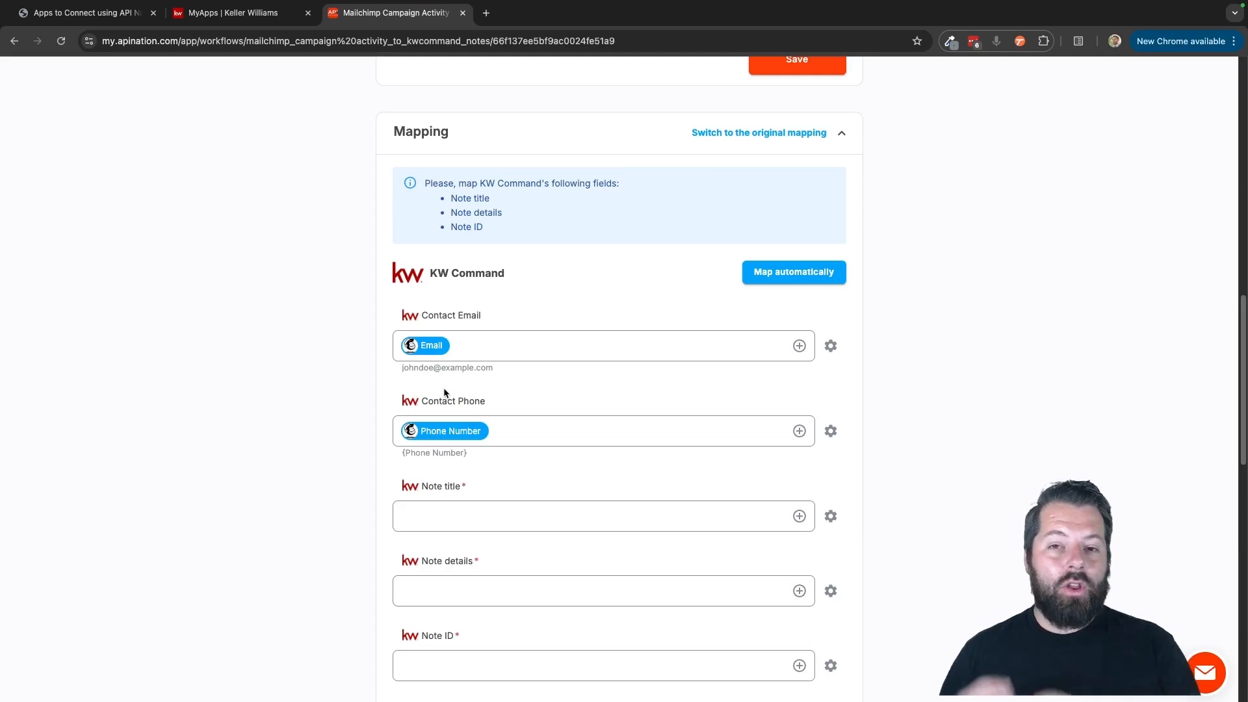
Examine the Mailchimp fields mapped to Contact Email and Contact Phone.
{"action": "left_click", "coordinate": [432, 346]}
{"action": "left_click", "coordinate": [457, 433]}
{"action": "left_click_drag", "start_coordinate": [419, 401], "coordinate": [464, 400]}
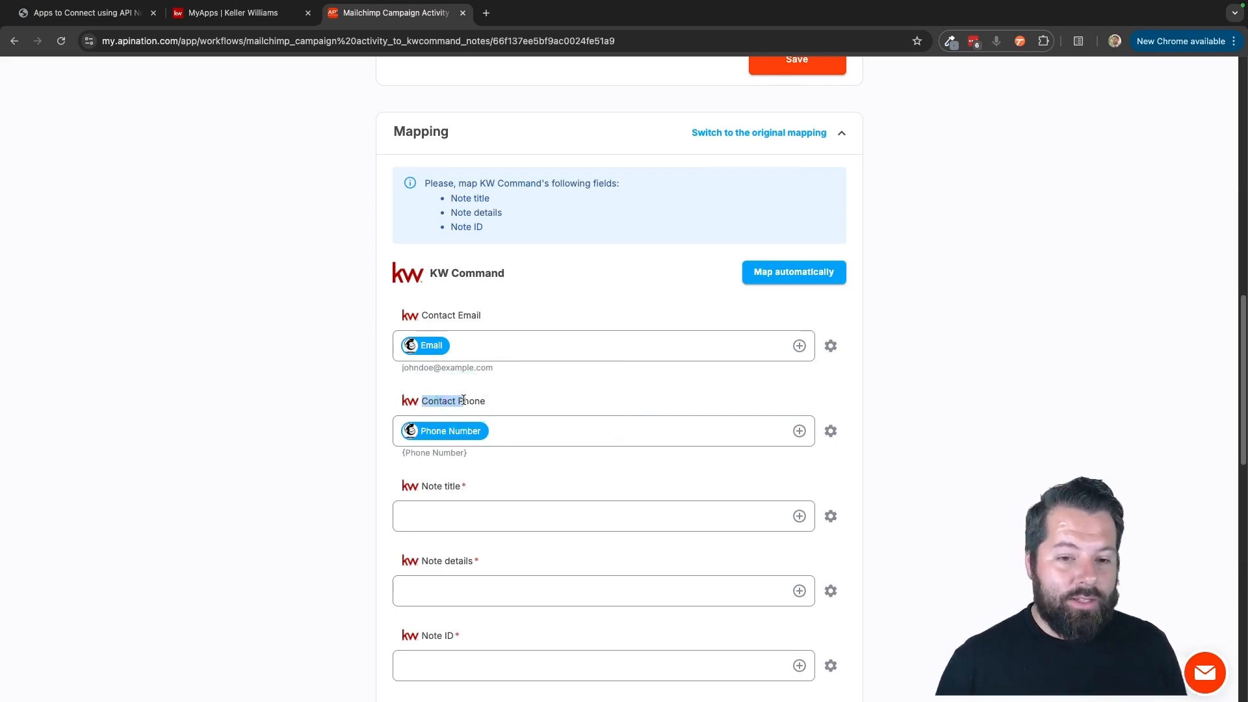
{"action": "left_click", "coordinate": [442, 345]}
{"action": "left_click", "coordinate": [442, 432]}
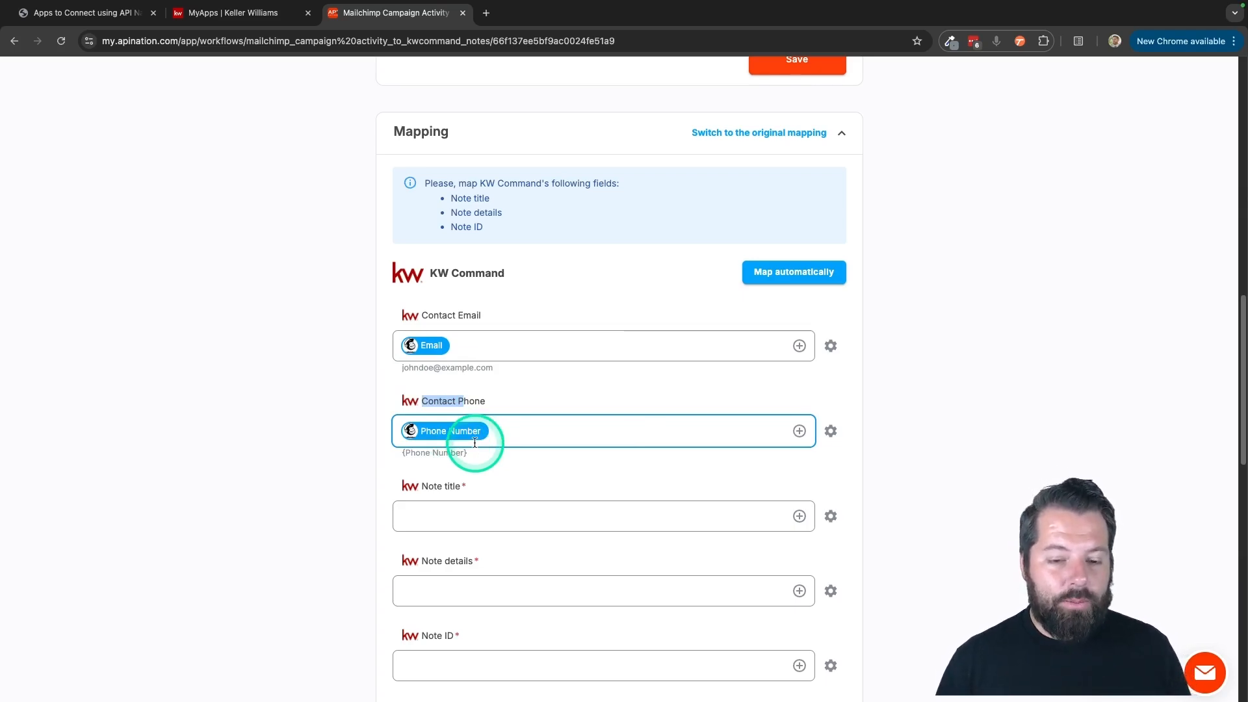
Enter "Email Opened - Test Campaign" as the note title in the KW Command mapping.
{"action": "scroll", "coordinate": [509, 497], "scroll_direction": "down", "scroll_amount": 3}
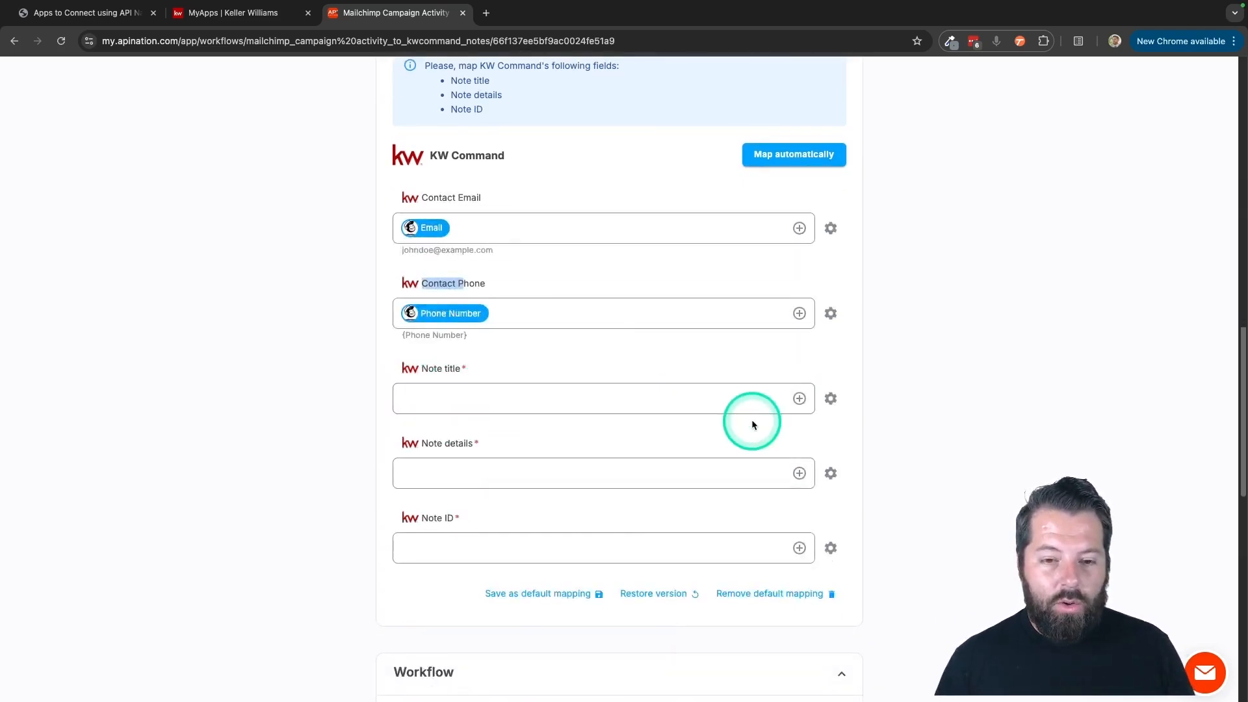
{"action": "left_click", "coordinate": [624, 399]}
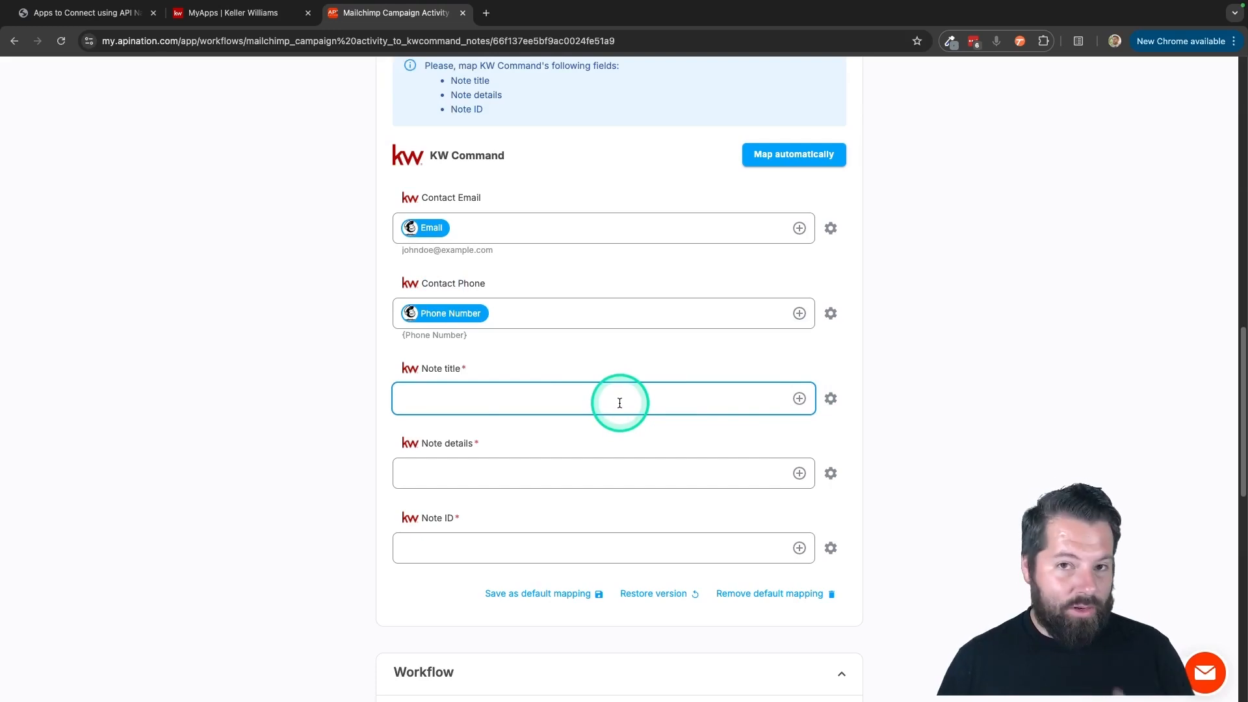
{"action": "scroll", "coordinate": [620, 403], "scroll_direction": "up", "scroll_amount": 12}
{"action": "scroll", "coordinate": [559, 369], "scroll_direction": "down", "scroll_amount": 10}
{"action": "type", "text": "Ema"}
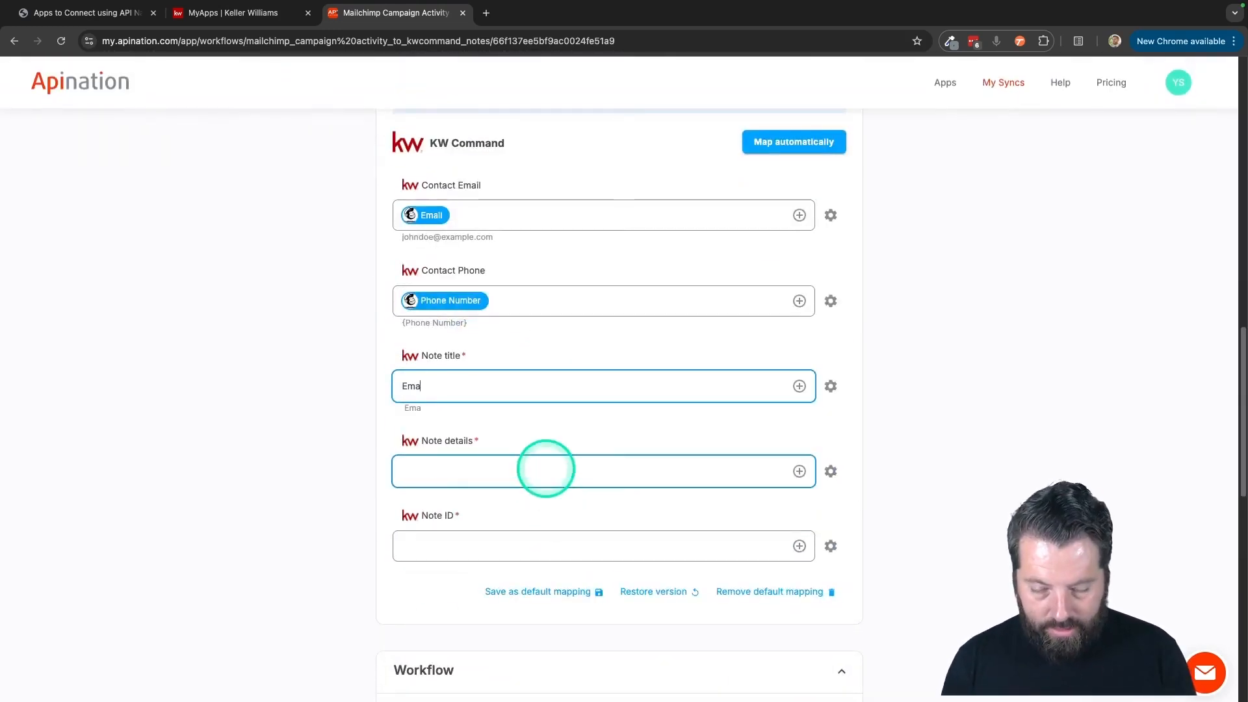
{"action": "type", "text": "il OPened"}
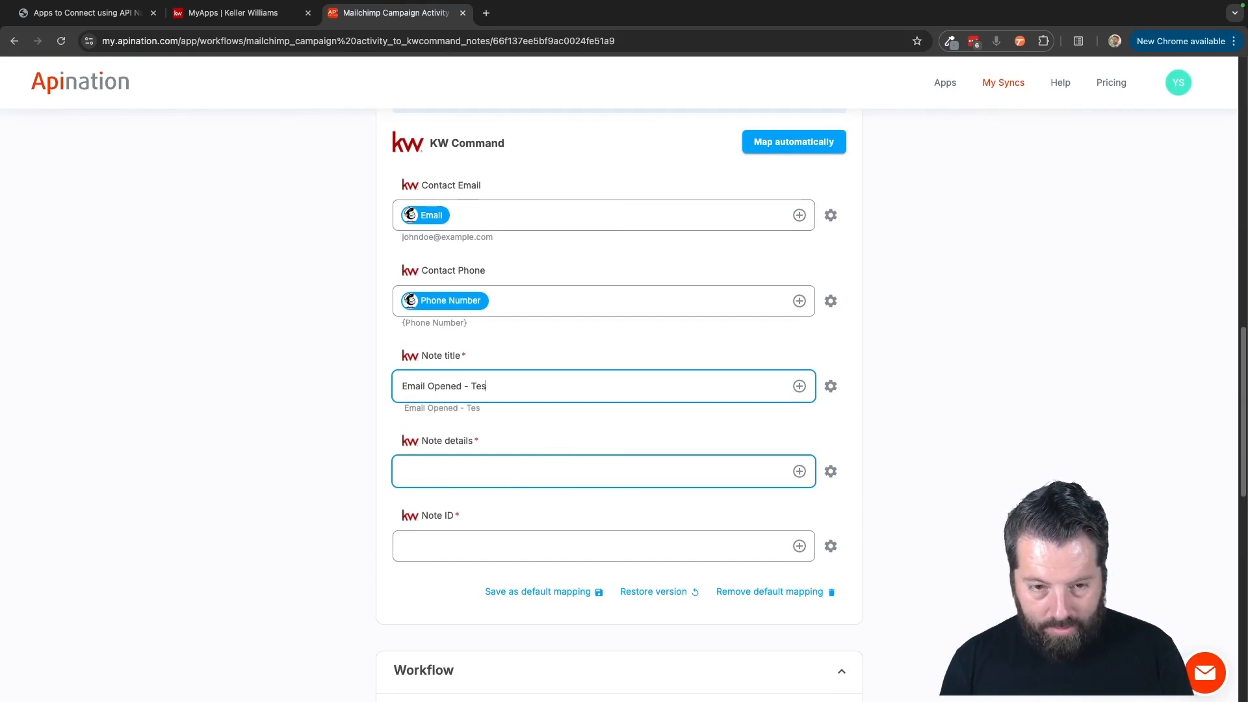
{"action": "type", "text": "- Test Campaign"}
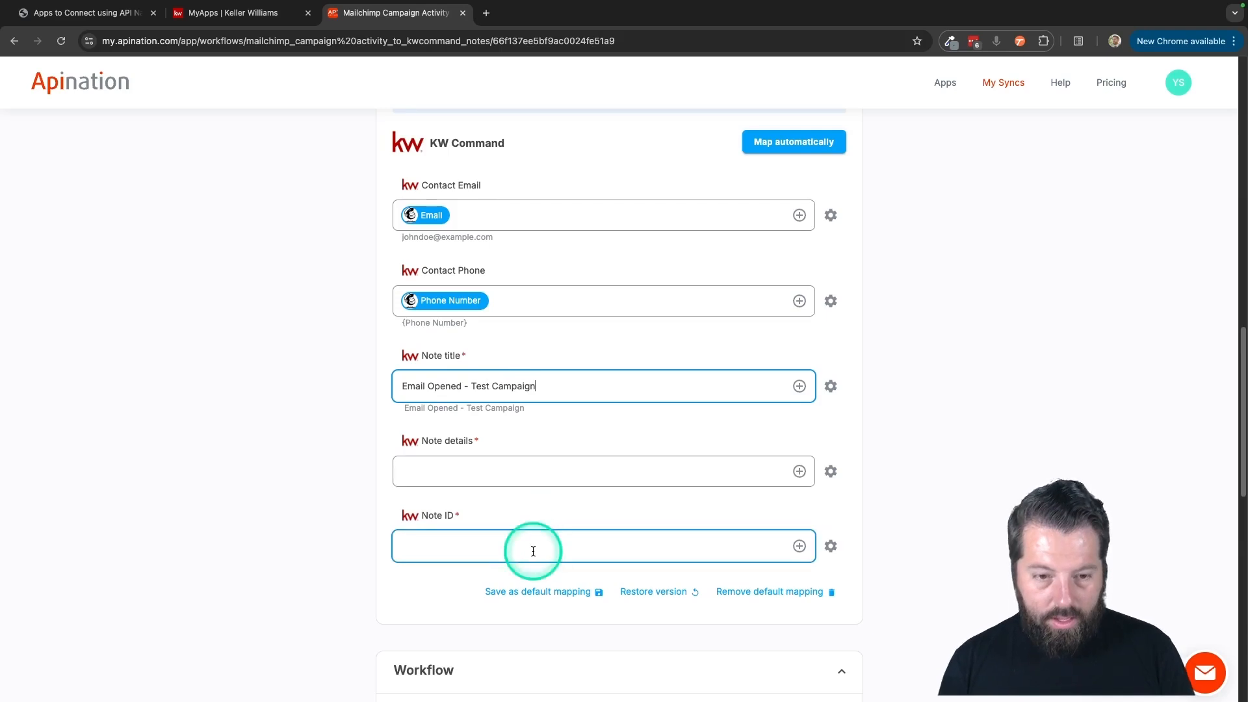
Fill the note details with the text "Email Opened at" followed by Mailchimp's Activity timestamp field.
{"action": "left_click", "coordinate": [797, 471]}
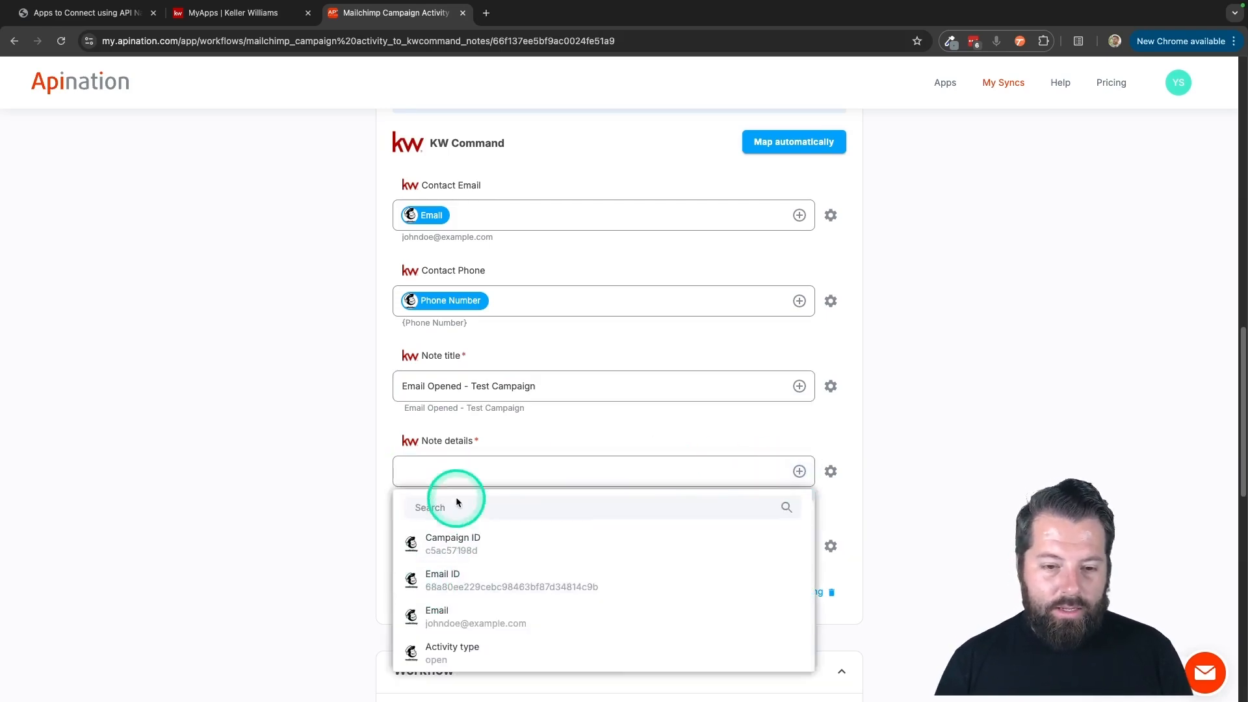
{"action": "left_click", "coordinate": [460, 471]}
{"action": "type", "text": "Email Opened -"}
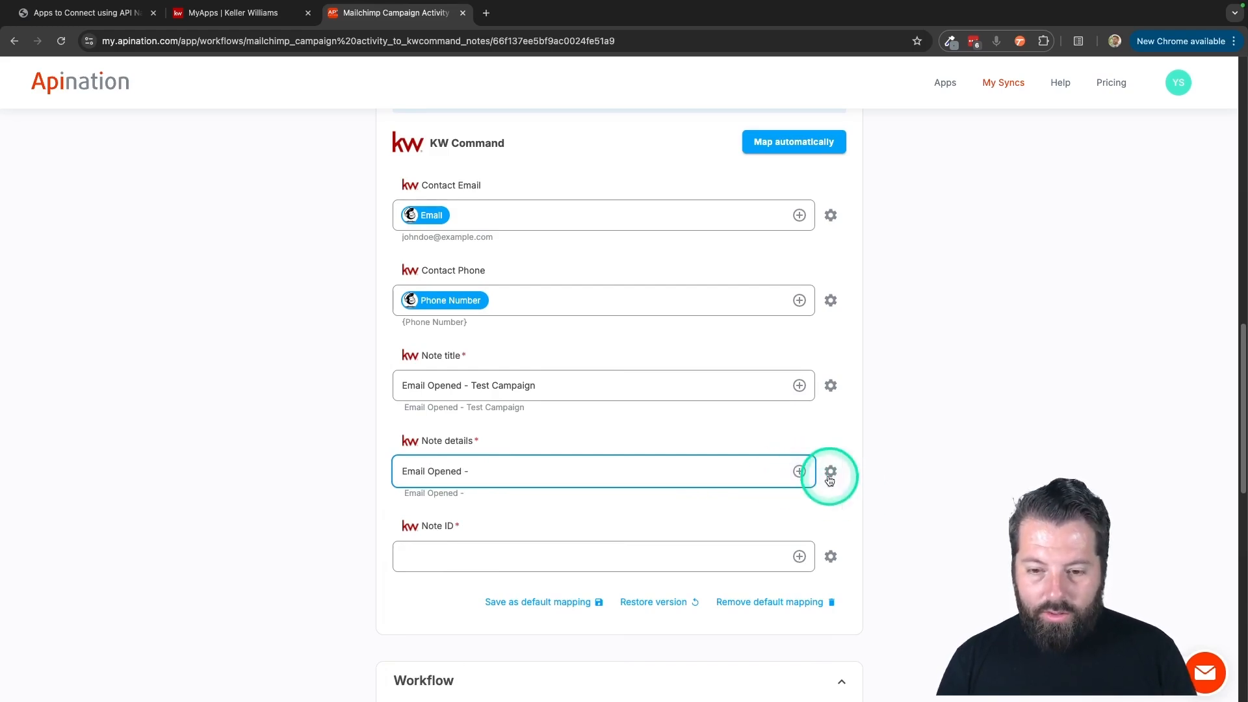
{"action": "left_click", "coordinate": [799, 472]}
{"action": "scroll", "coordinate": [603, 563], "scroll_direction": "down", "scroll_amount": 5}
{"action": "scroll", "coordinate": [603, 563], "scroll_direction": "up", "scroll_amount": 1}
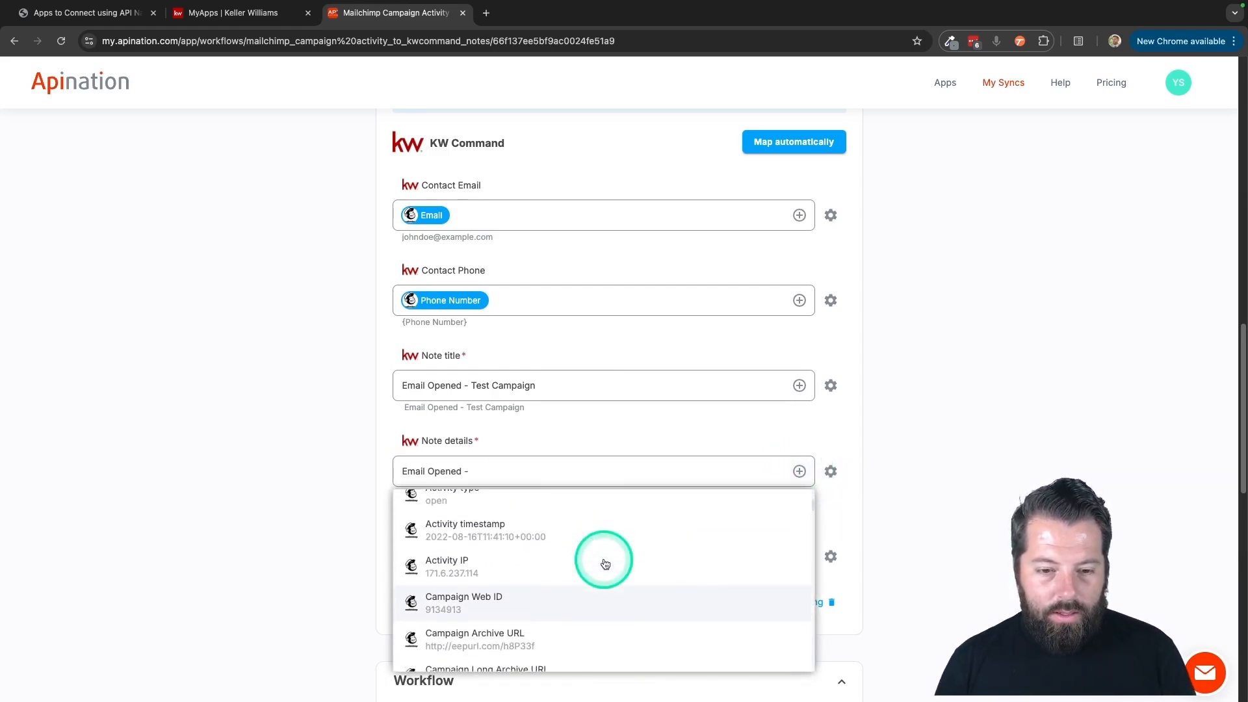
{"action": "left_click", "coordinate": [520, 526]}
{"action": "left_click", "coordinate": [468, 472]}
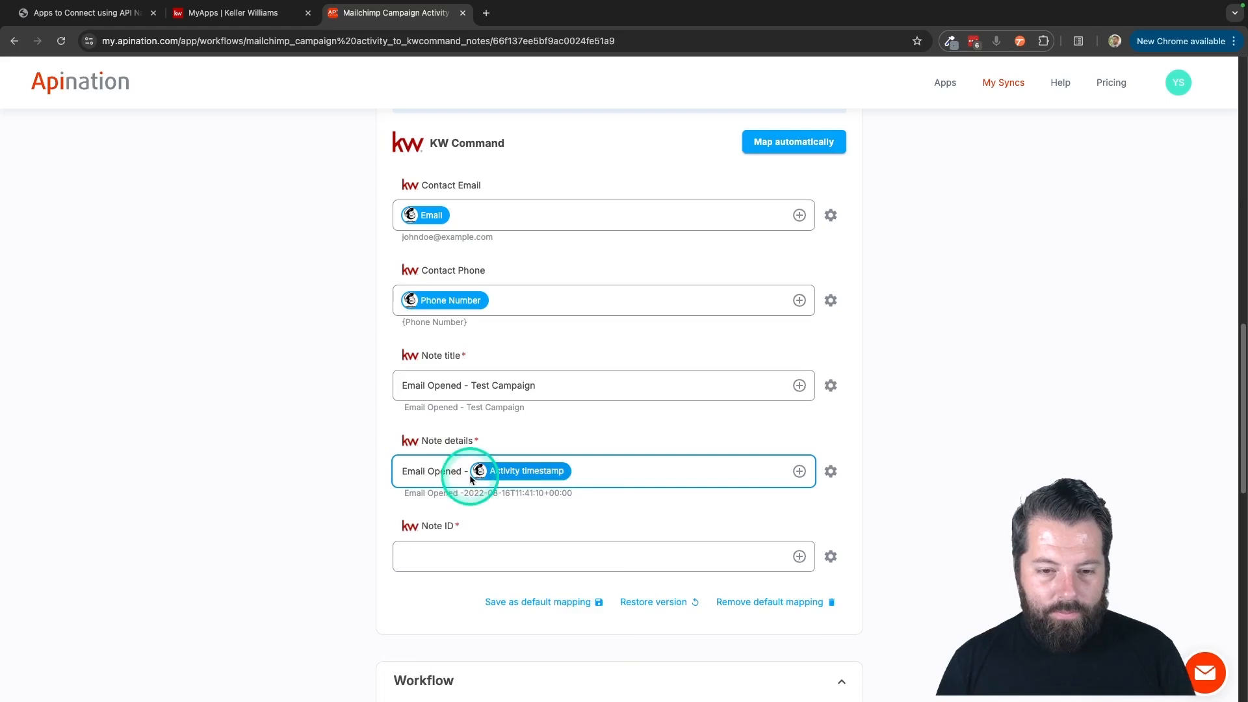
{"action": "key", "text": "BackSpace"}
{"action": "type", "text": "at"}
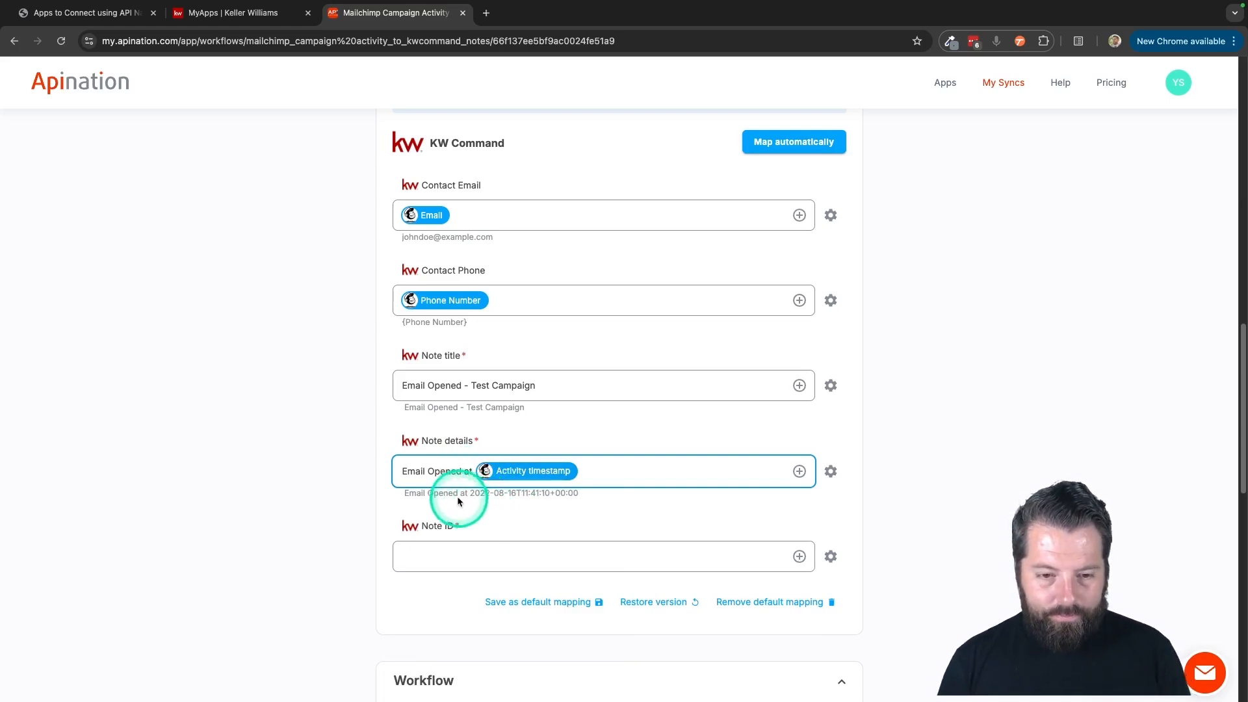
Map the Note ID to Mailchimp's Campaign ID and activate the sync.
{"action": "left_click", "coordinate": [800, 557]}
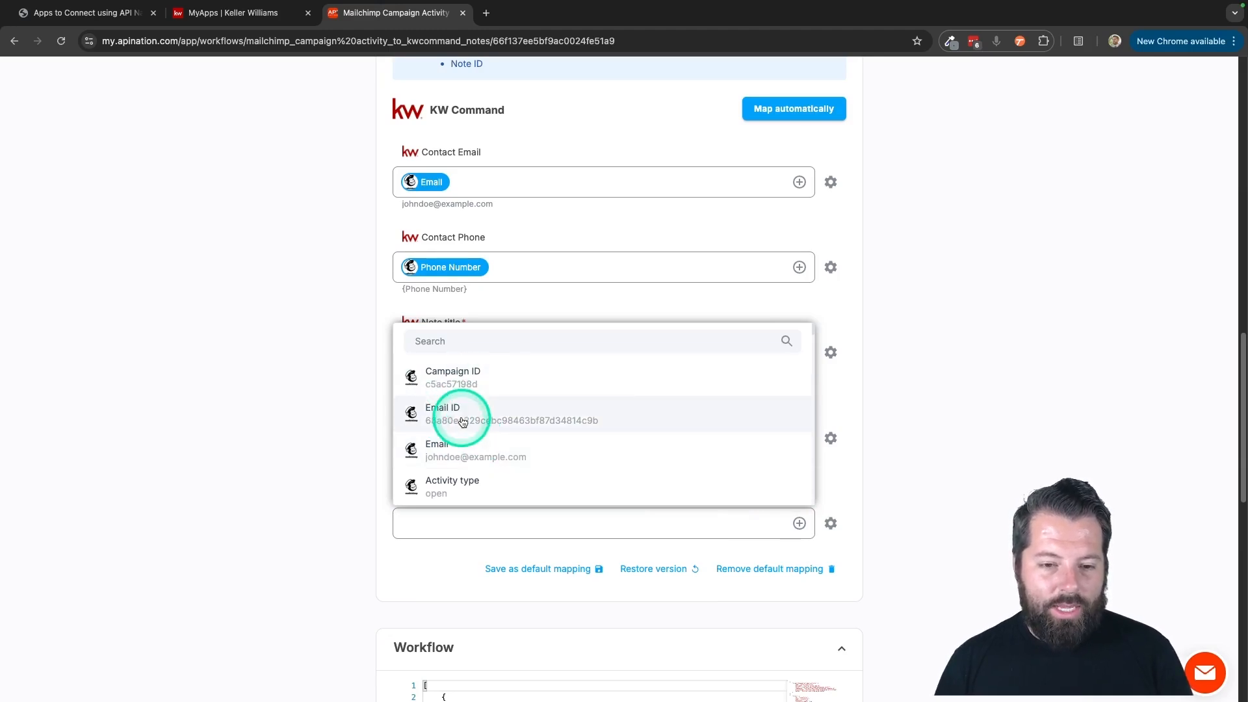
{"action": "left_click", "coordinate": [458, 380]}
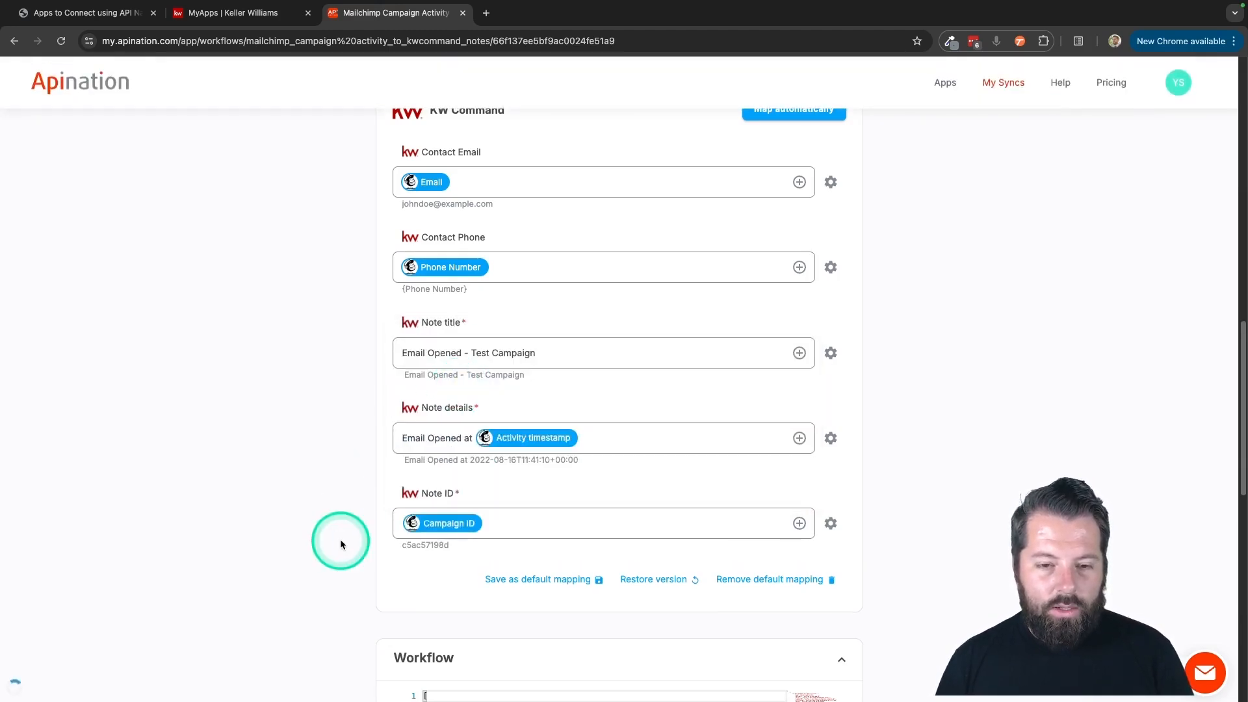
{"action": "scroll", "coordinate": [341, 540], "scroll_direction": "up", "scroll_amount": 14}
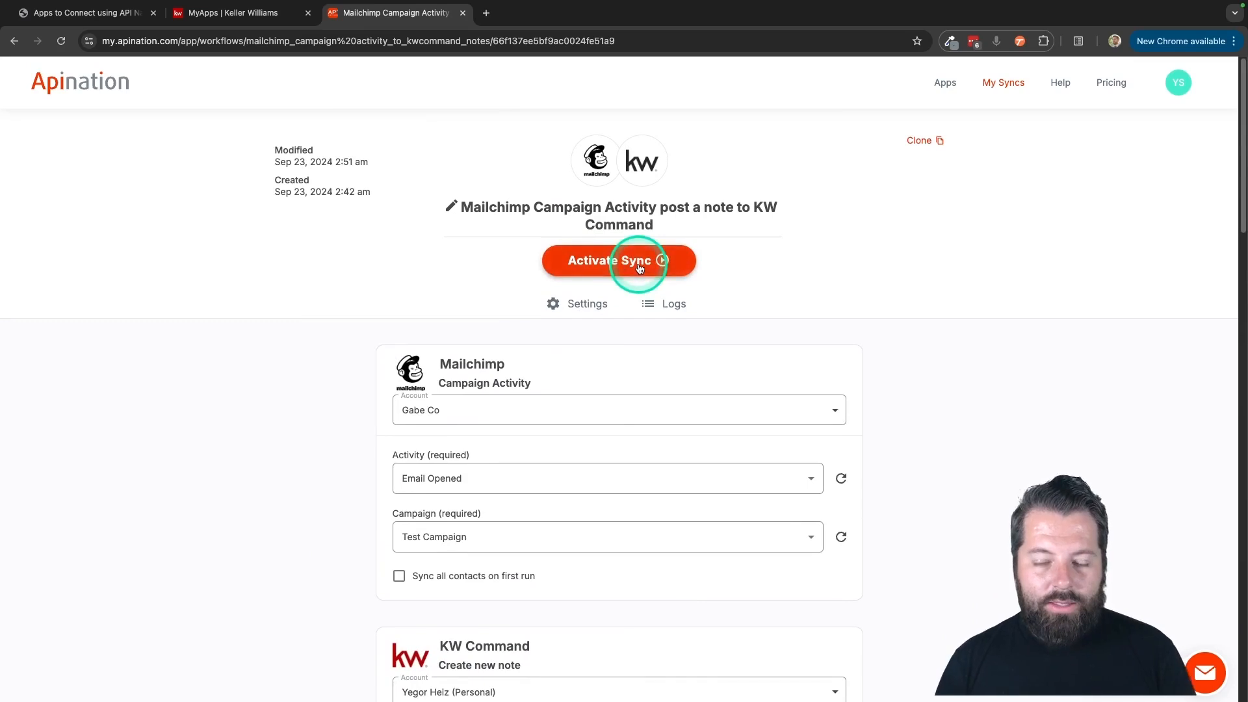
{"action": "left_click", "coordinate": [639, 269]}
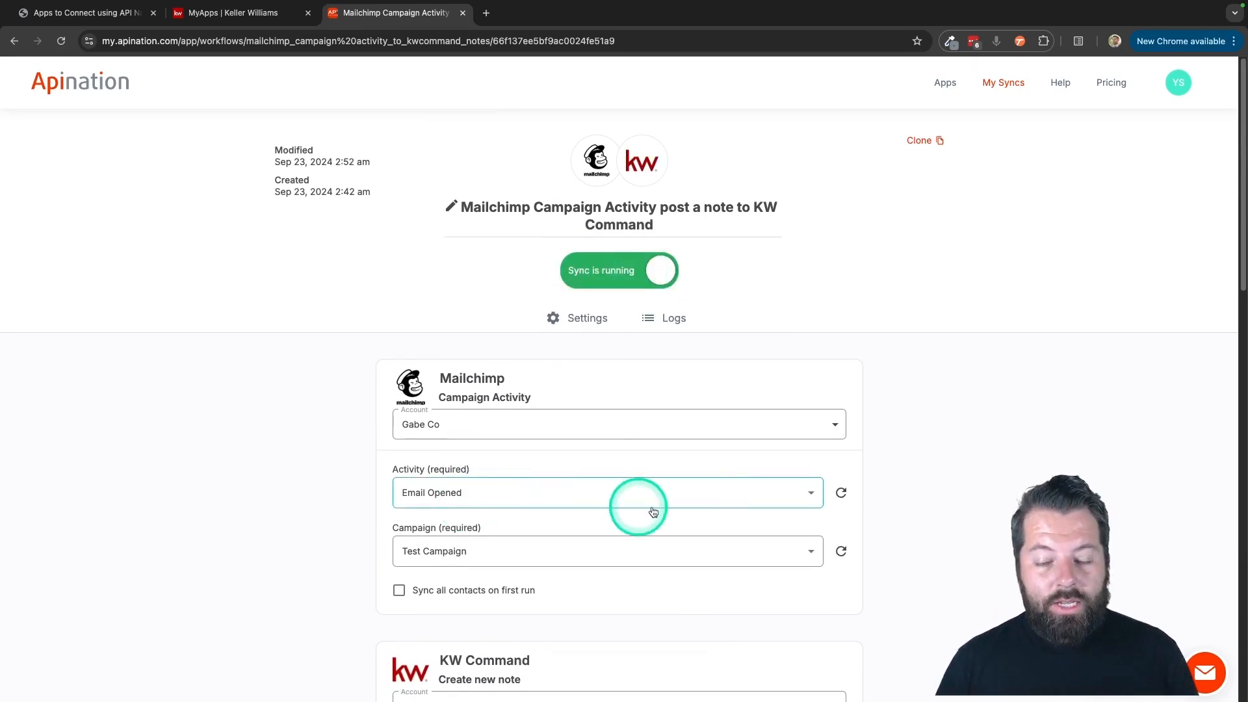
Clone the campaign activity workflow and set the copy's Mailchimp activity to Link Clicked.
{"action": "left_click", "coordinate": [924, 140]}
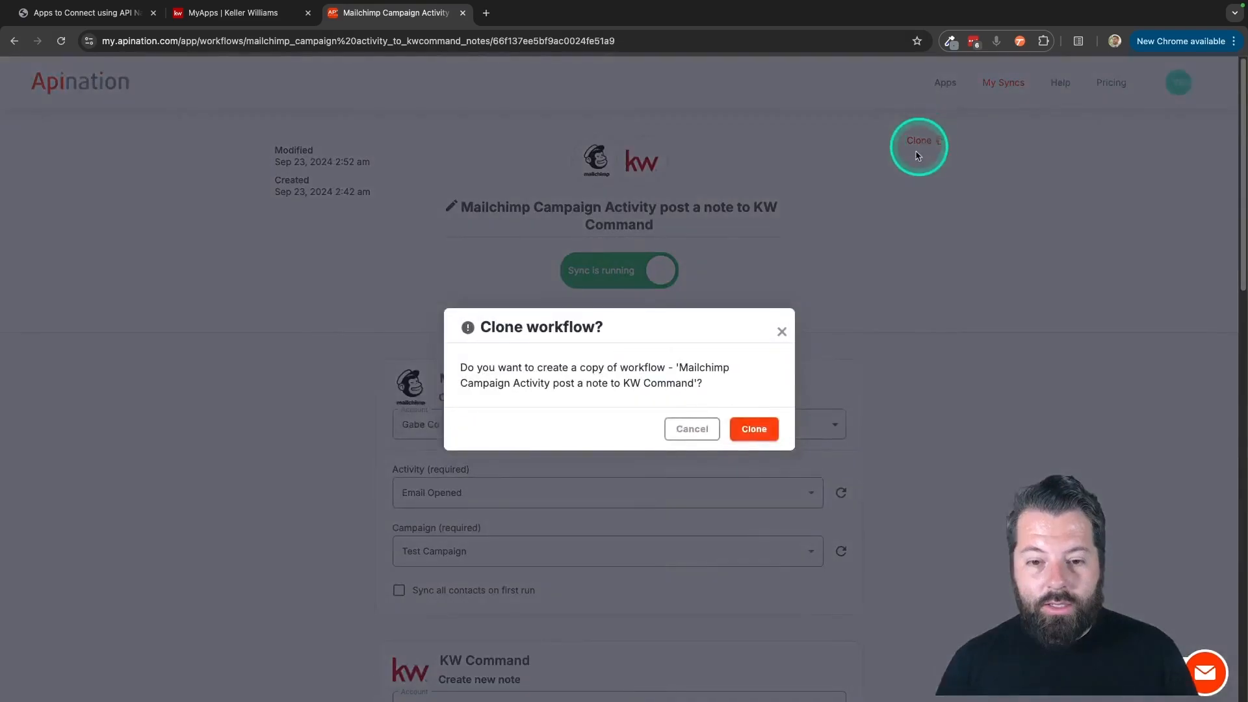
{"action": "left_click", "coordinate": [755, 430]}
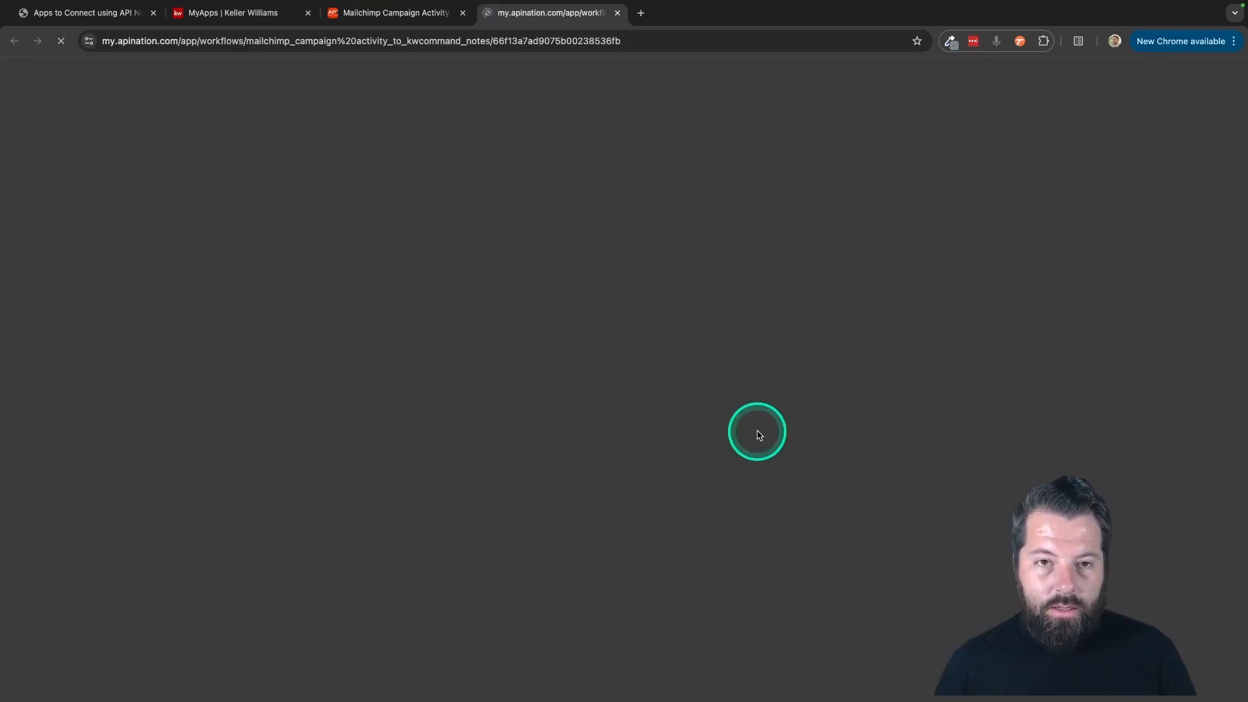
{"action": "scroll", "coordinate": [757, 431], "scroll_direction": "down", "scroll_amount": 2}
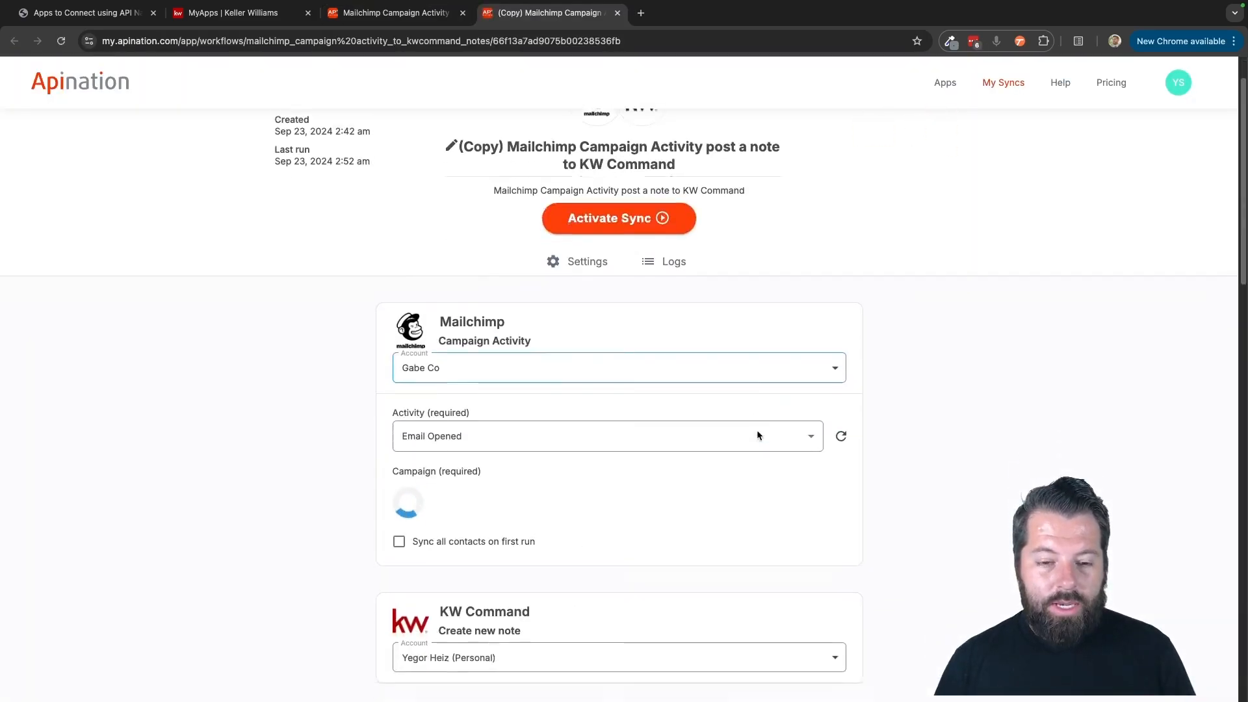
{"action": "left_click", "coordinate": [605, 420]}
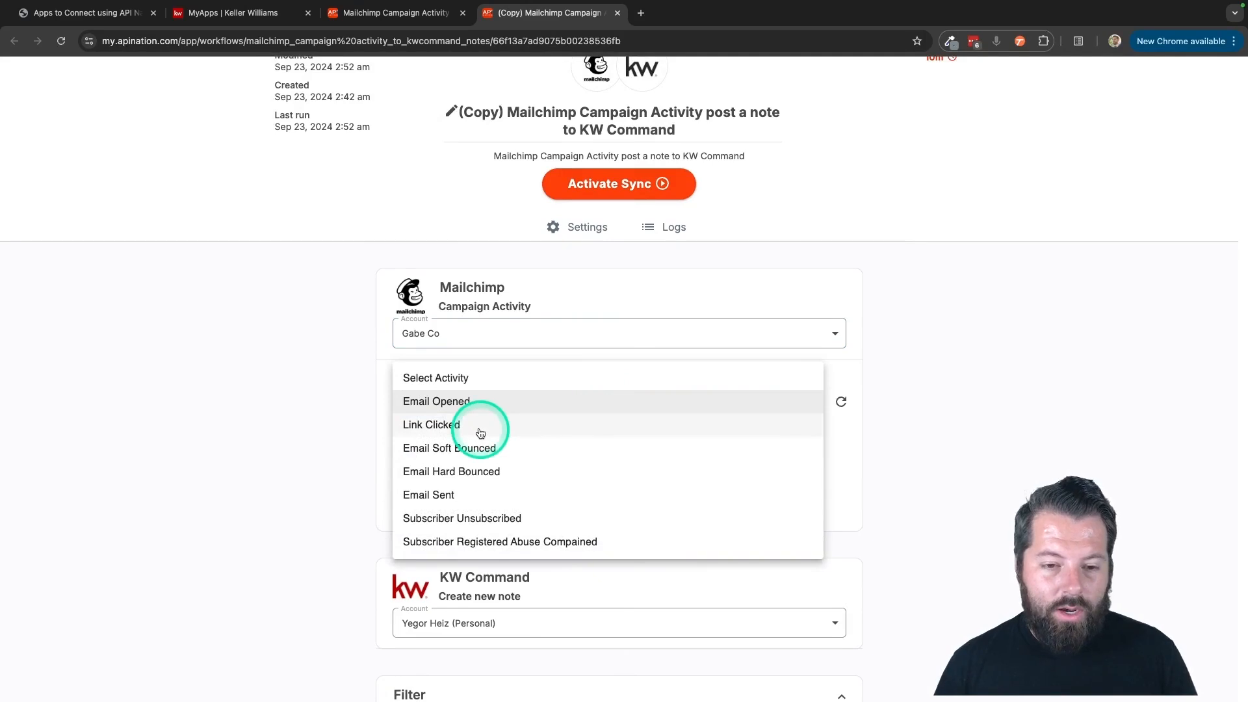
{"action": "left_click", "coordinate": [440, 427]}
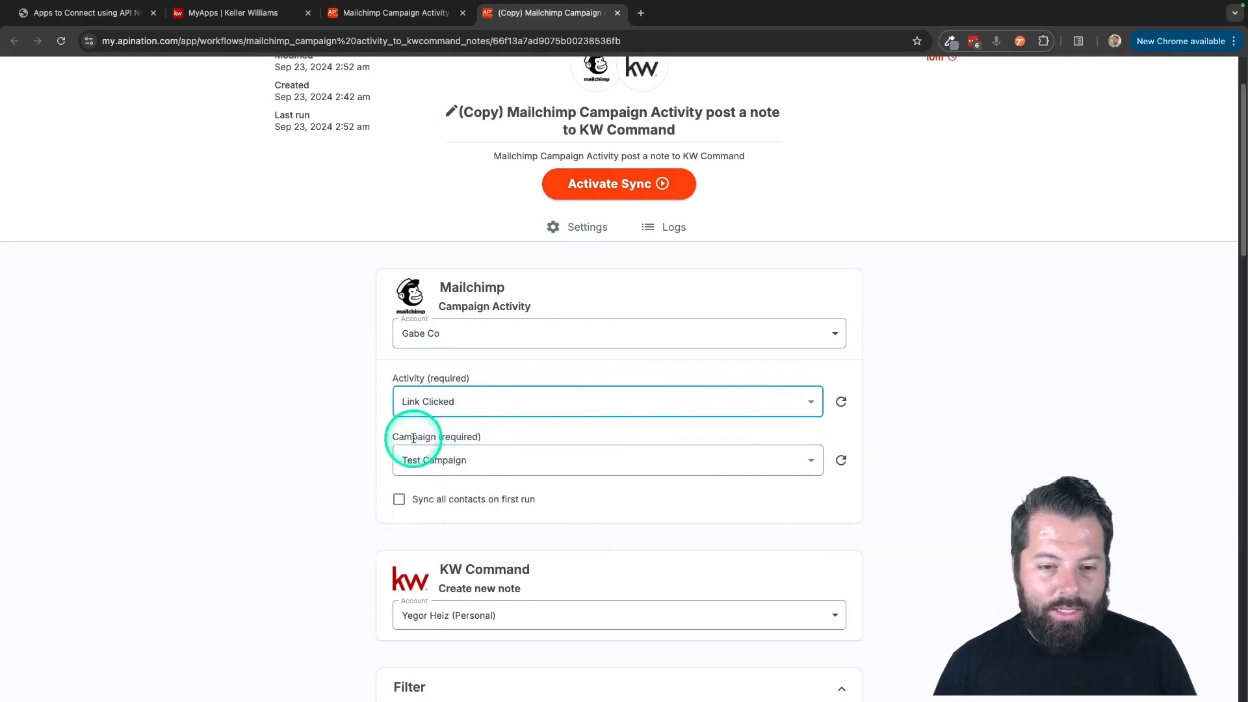
Change the copied sync's note title to "Link Clicked - Test Campaign".
{"action": "scroll", "coordinate": [353, 462], "scroll_direction": "down", "scroll_amount": 1}
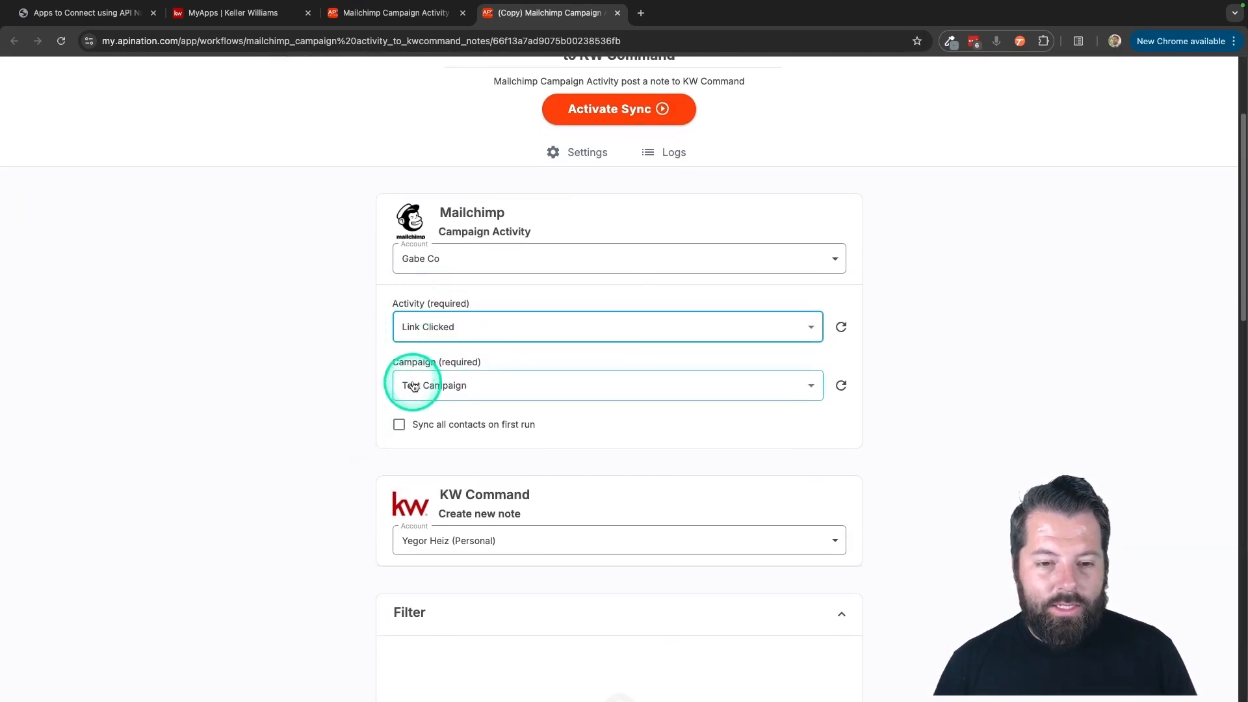
{"action": "scroll", "coordinate": [379, 484], "scroll_direction": "down", "scroll_amount": 10}
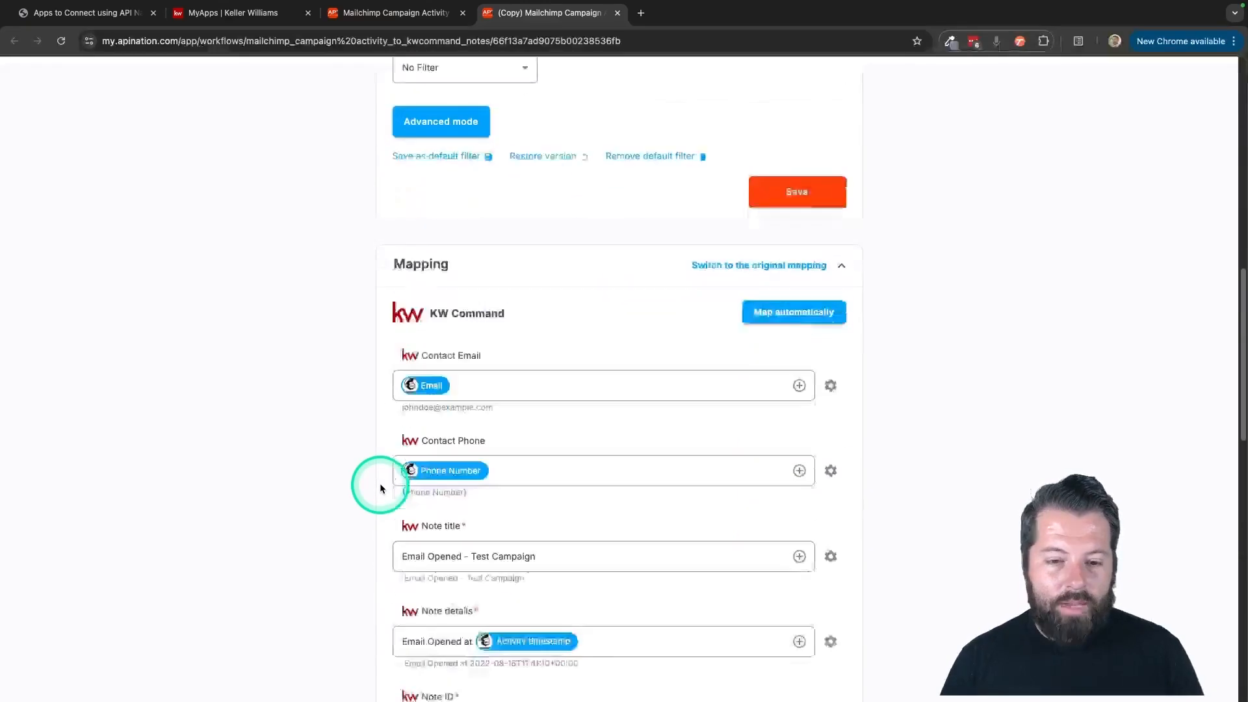
{"action": "scroll", "coordinate": [381, 481], "scroll_direction": "down", "scroll_amount": 1}
{"action": "left_click", "coordinate": [435, 390]}
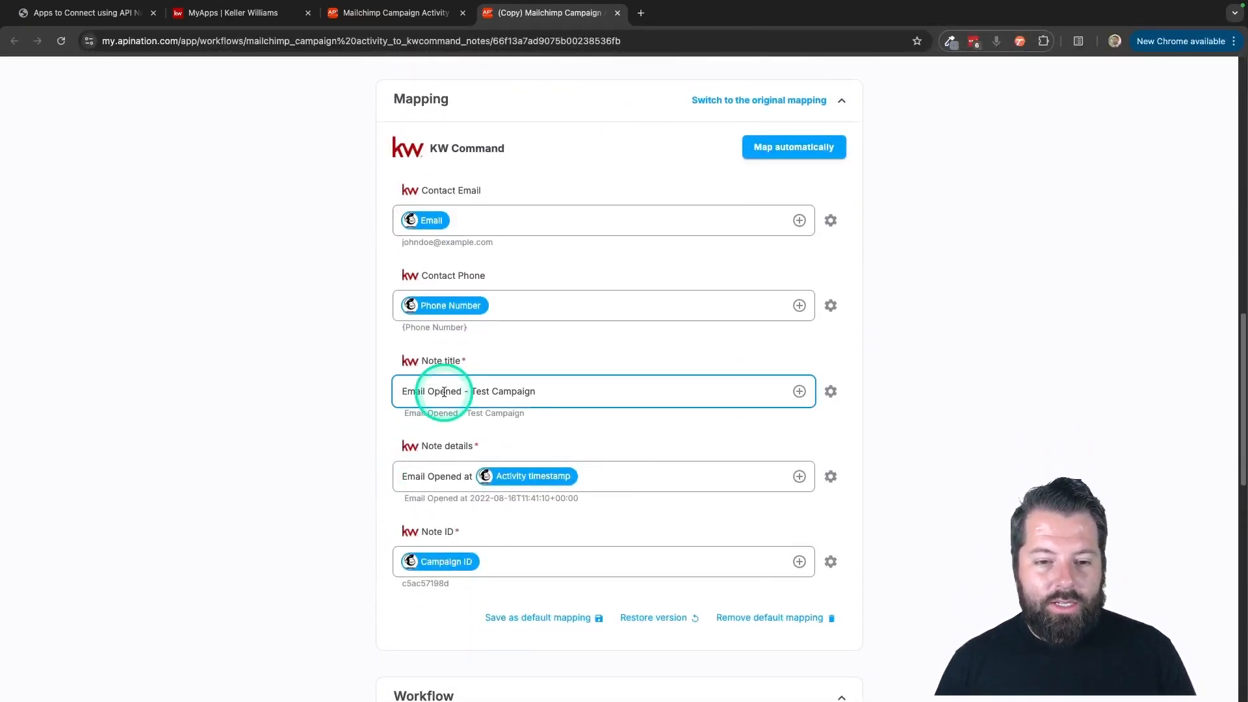
{"action": "left_click_drag", "start_coordinate": [460, 391], "coordinate": [349, 391]}
{"action": "type", "text": "L"}
{"action": "type", "text": "ink CLickec"}
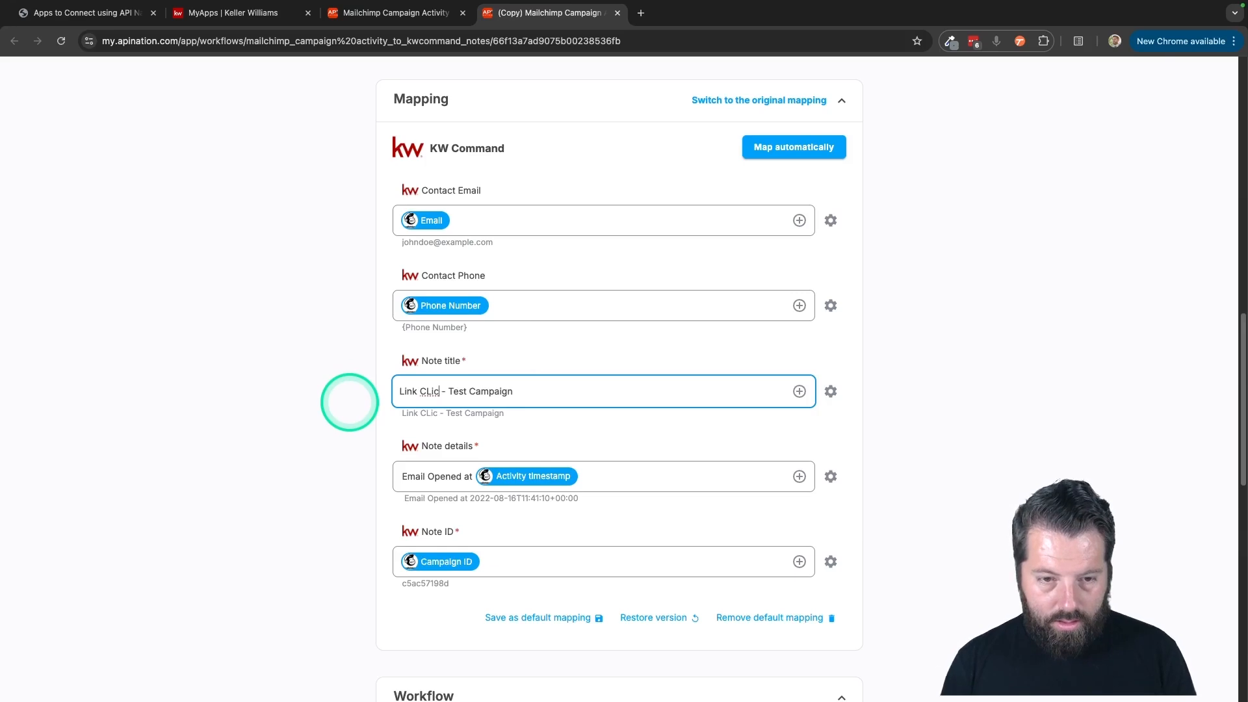
Replace "Email Opened" with "Link CLicked" in the copied sync's note details, keeping the timestamp field, and activate the sync.
{"action": "left_click_drag", "start_coordinate": [462, 477], "coordinate": [375, 483]}
{"action": "type", "text": "Link CLicke"}
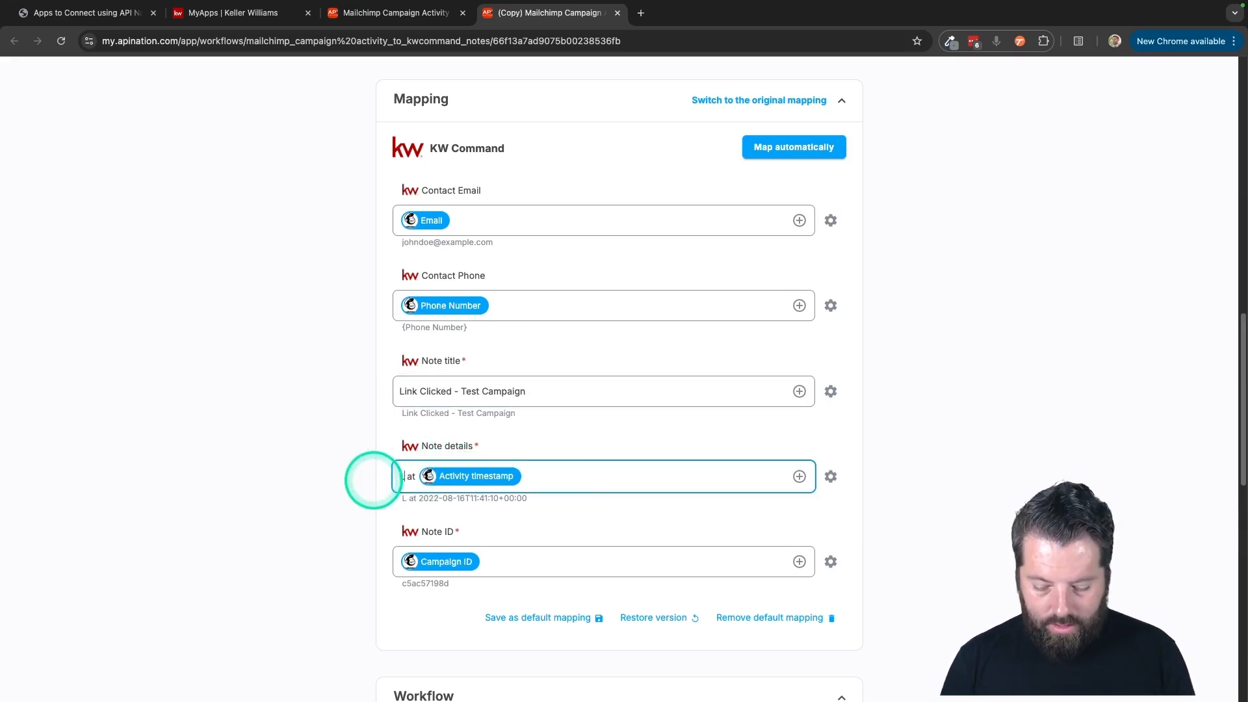
{"action": "type", "text": "d"}
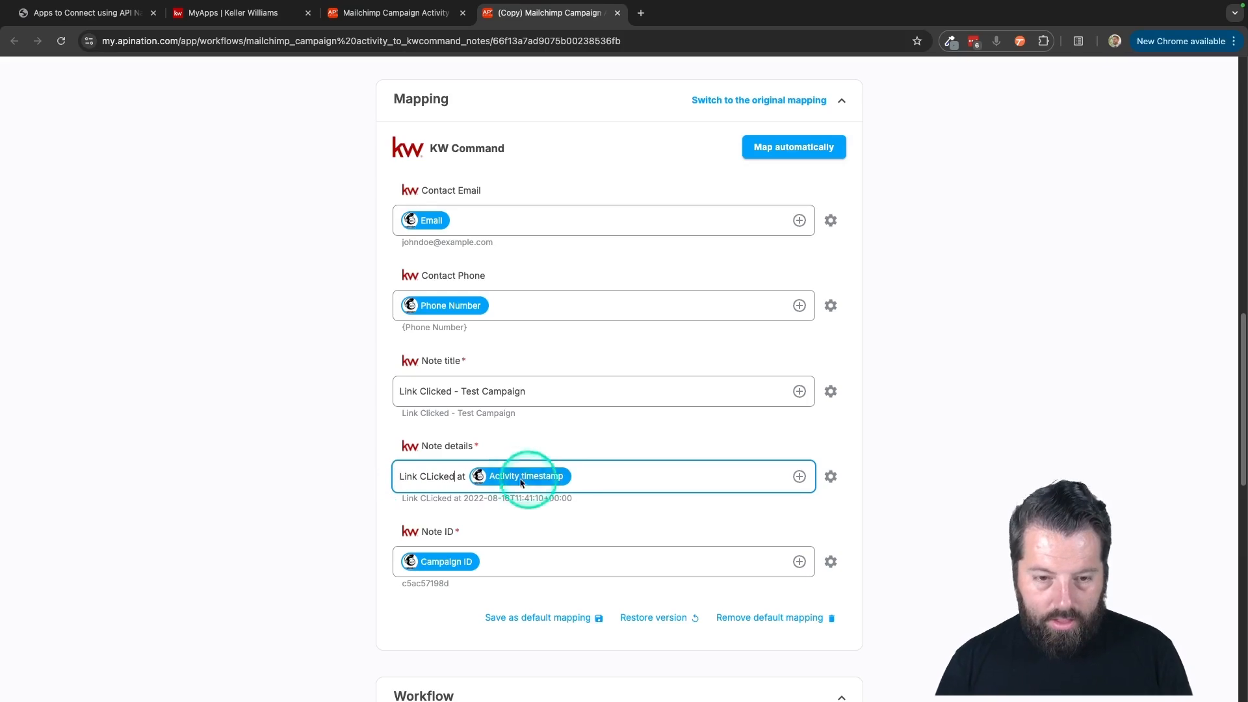
{"action": "scroll", "coordinate": [318, 465], "scroll_direction": "up", "scroll_amount": 10}
{"action": "left_click", "coordinate": [655, 279]}
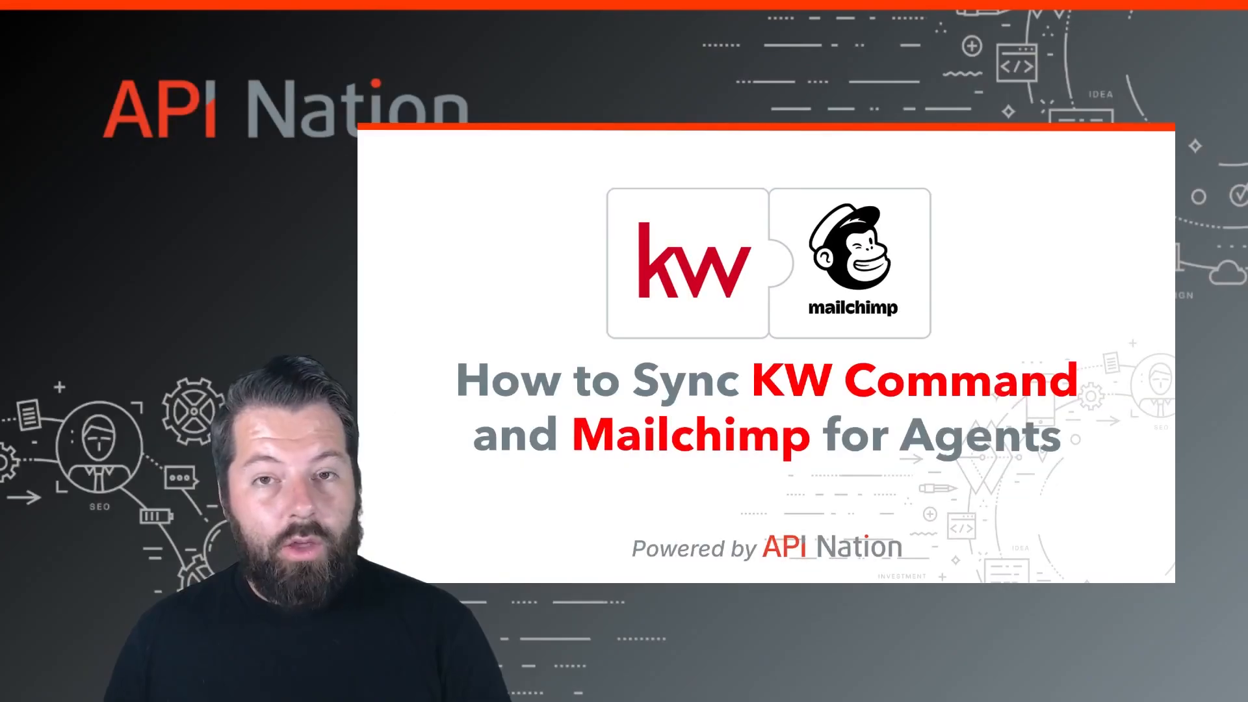